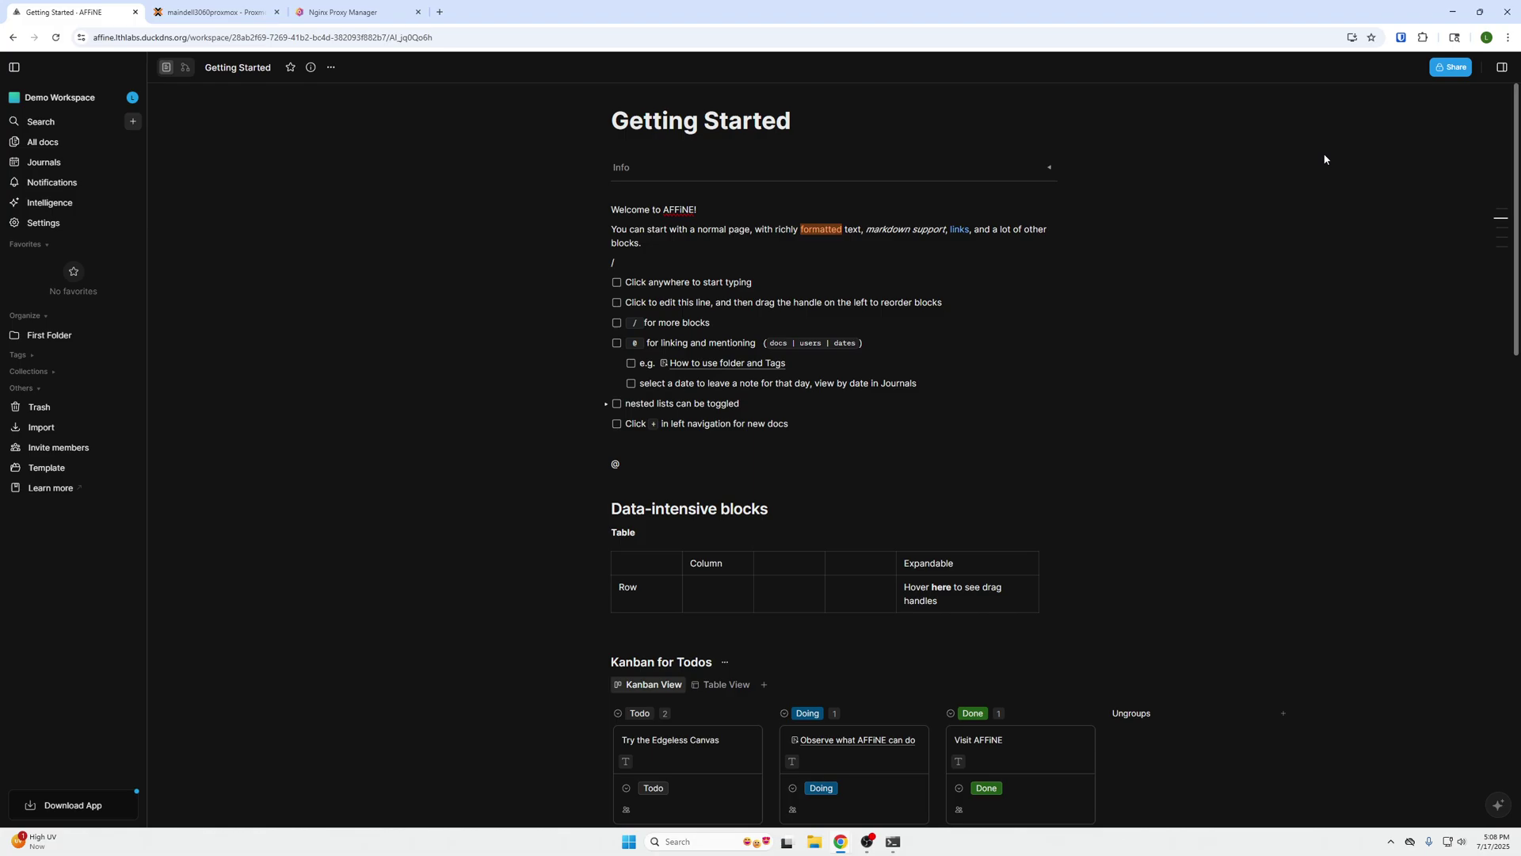
- Scroll through Getting Started, clearing a stray slash and dismissing the block-type suggestions
scroll(1200, 350, "down", 8)
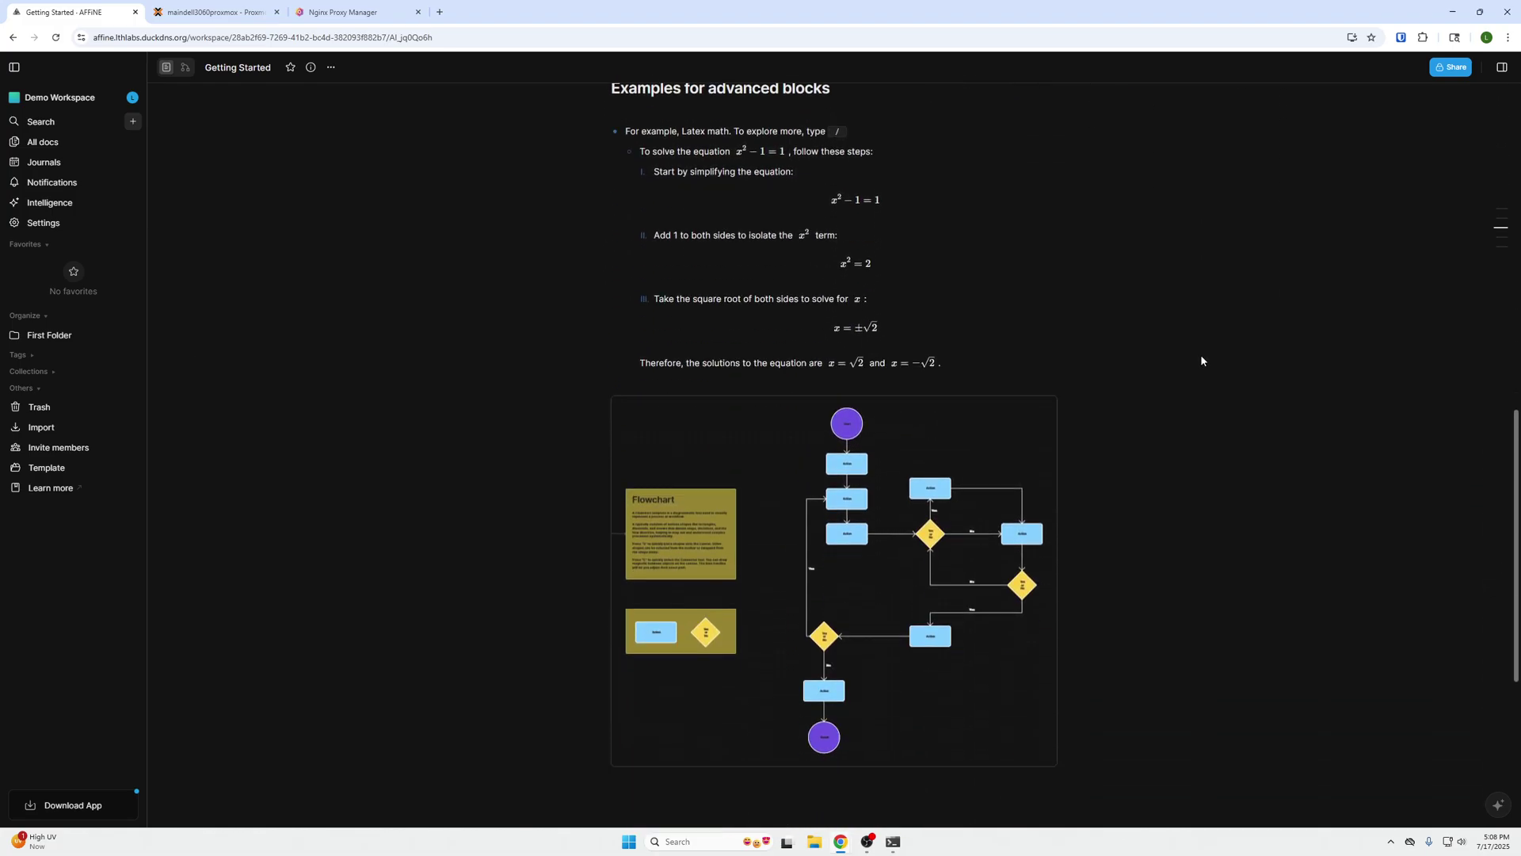
scroll(1200, 356, "up", 12)
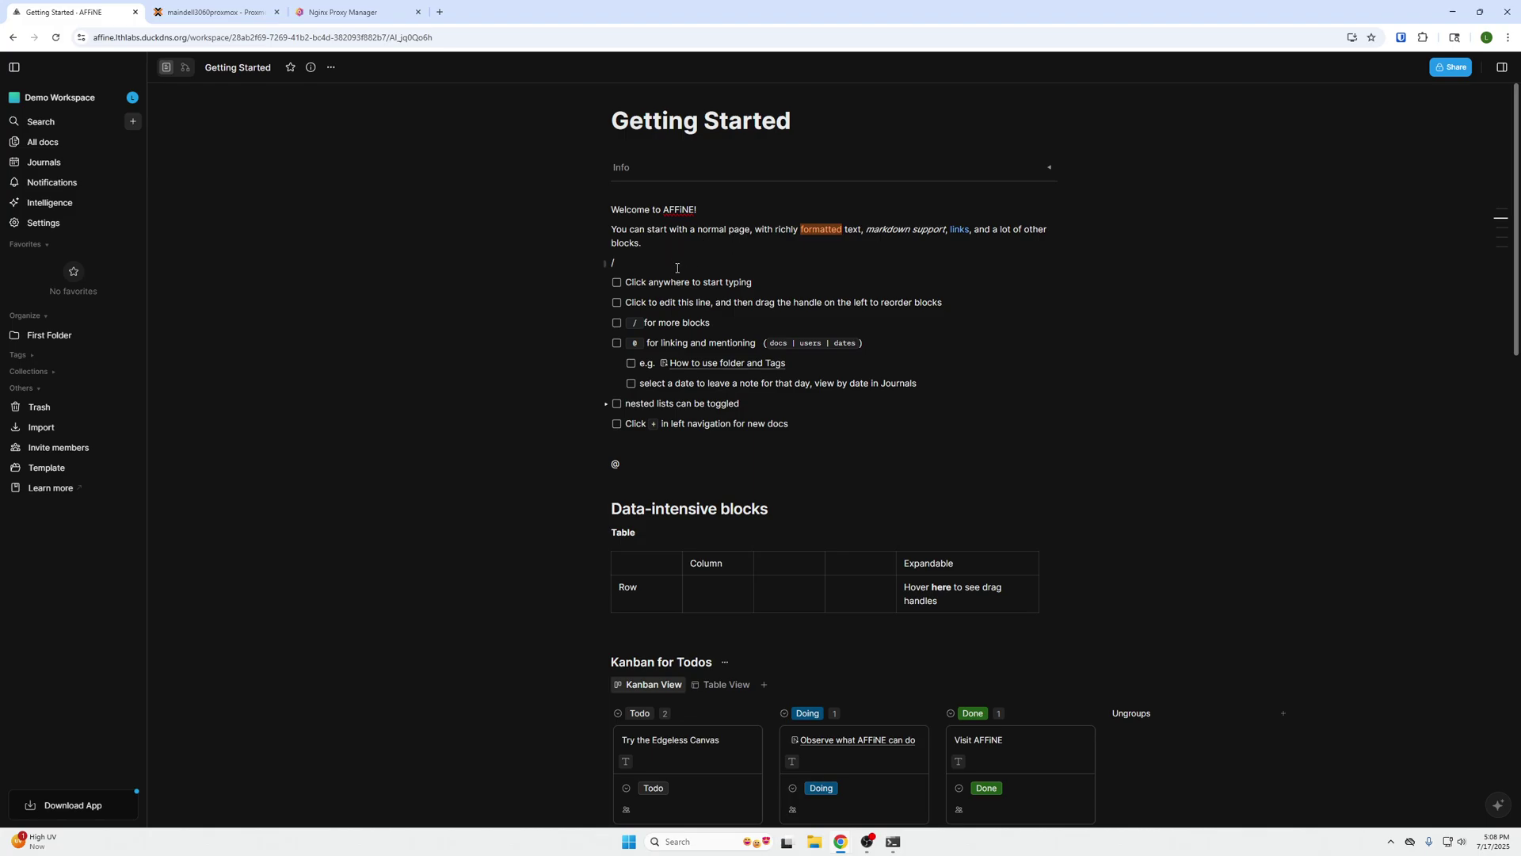
key("BackSpace")
type("/")
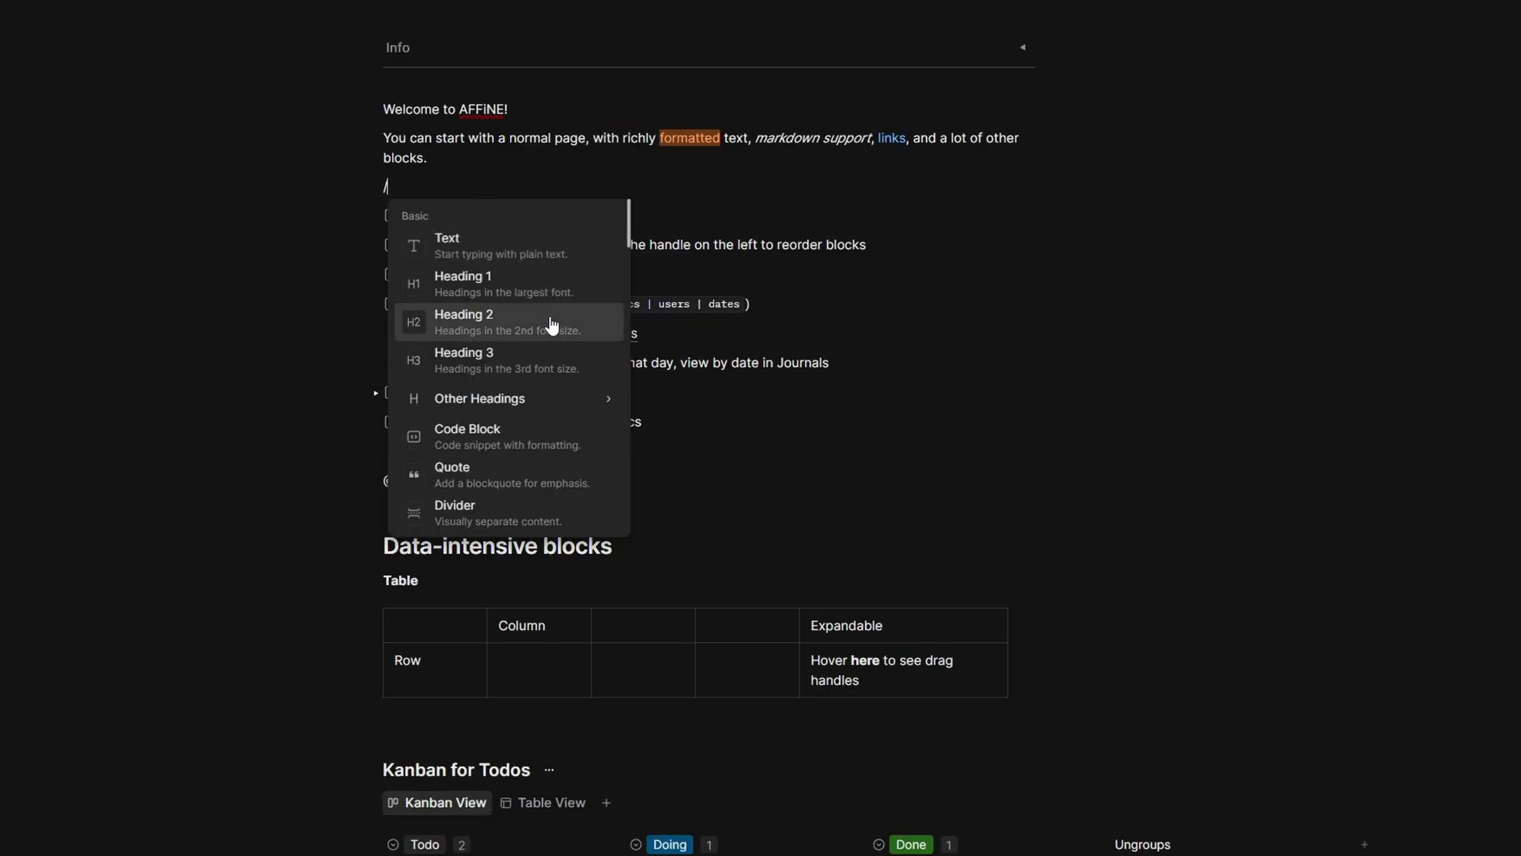
scroll(550, 321, "down", 3)
scroll(552, 295, "down", 2)
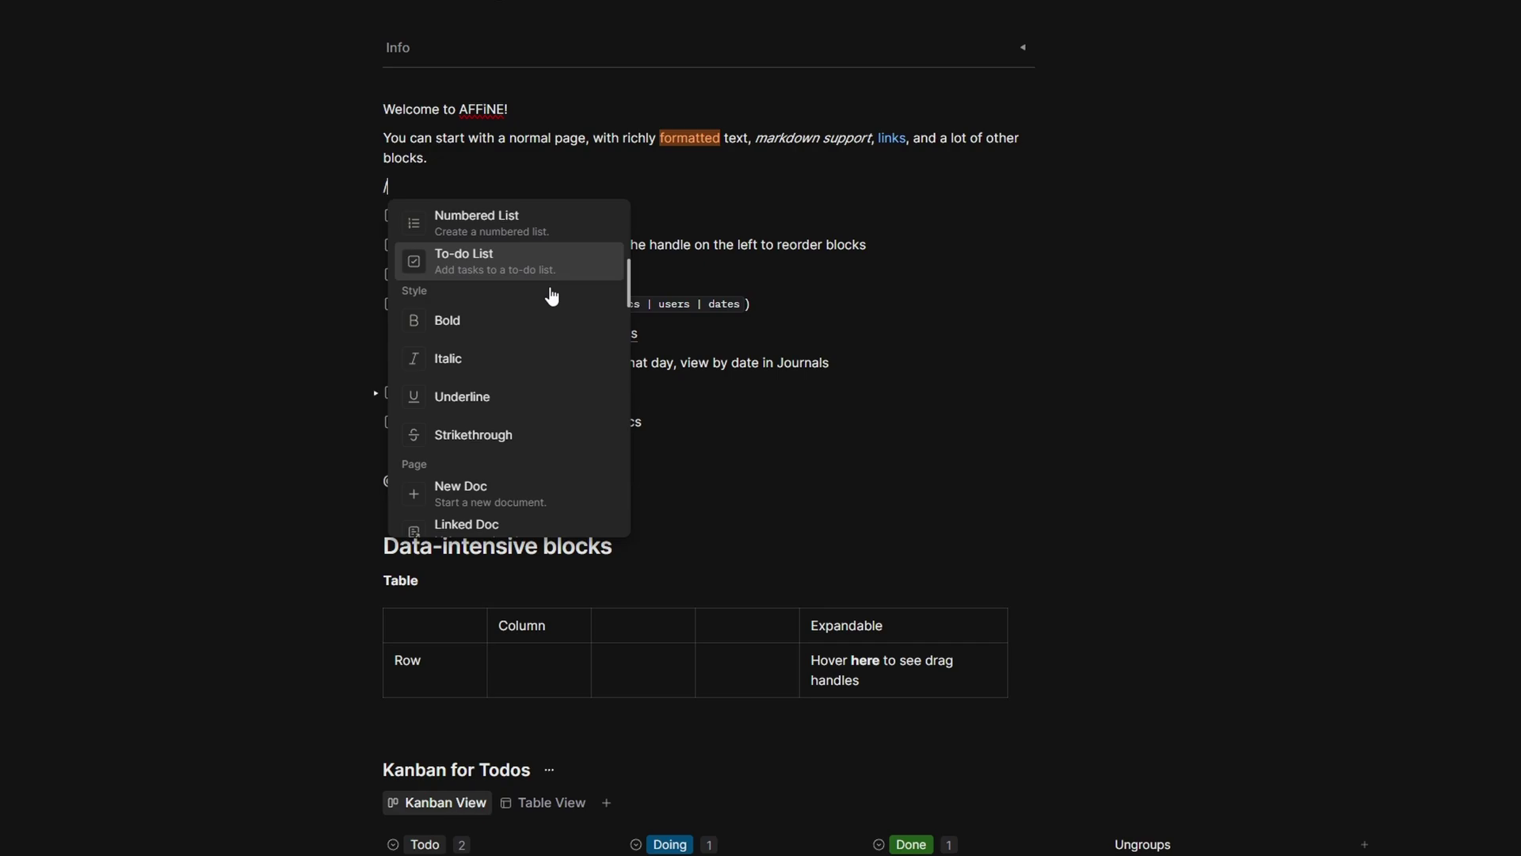
scroll(550, 292, "down", 3)
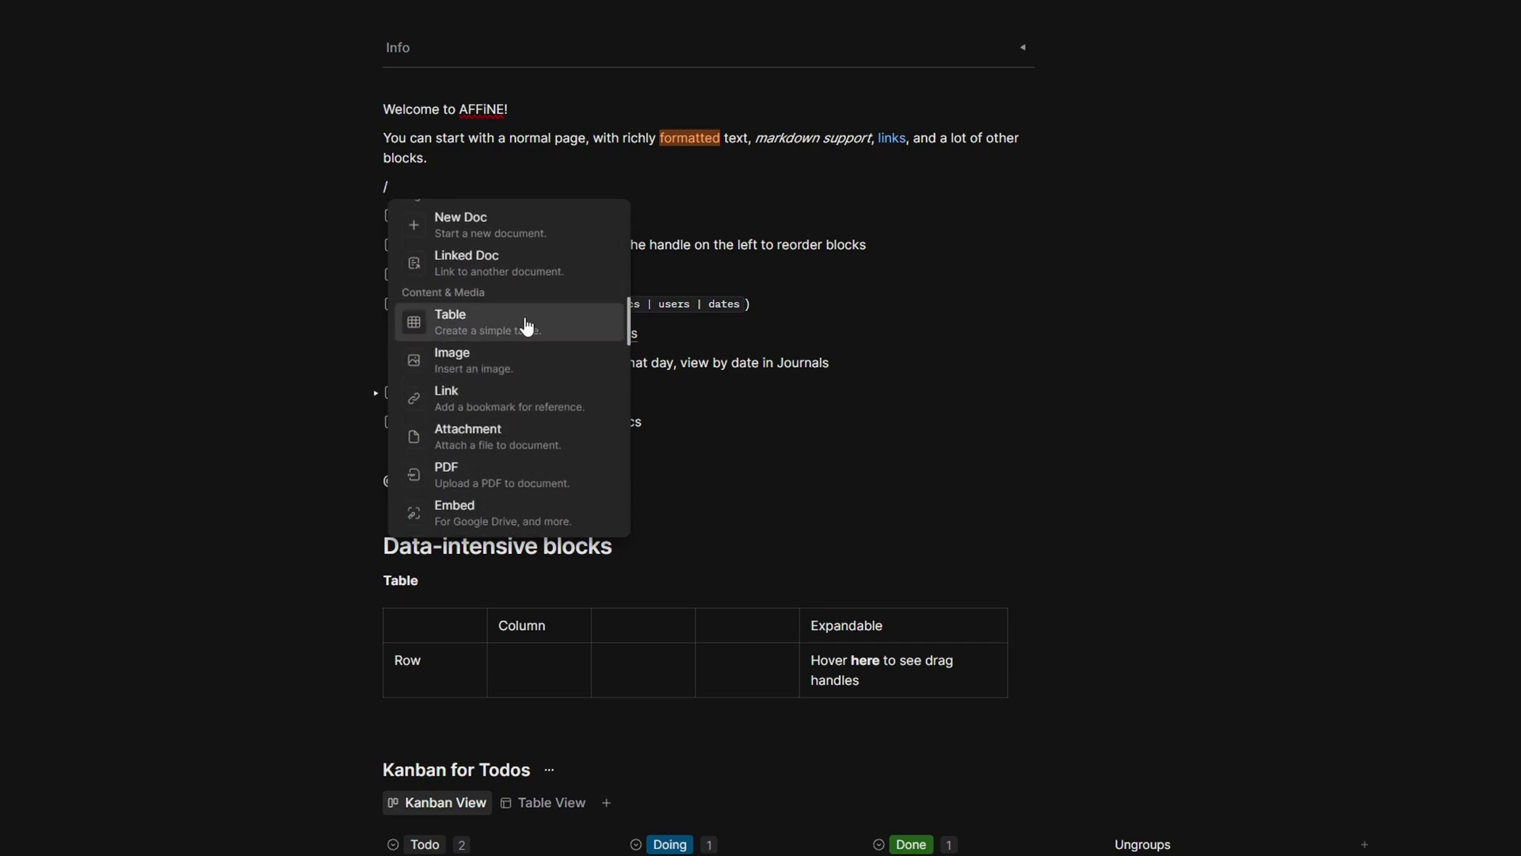
scroll(571, 326, "down", 3)
left_click(1186, 420)
- Preview the Try the Edgeless Canvas card, then close the preview
scroll(1181, 408, "down", 3)
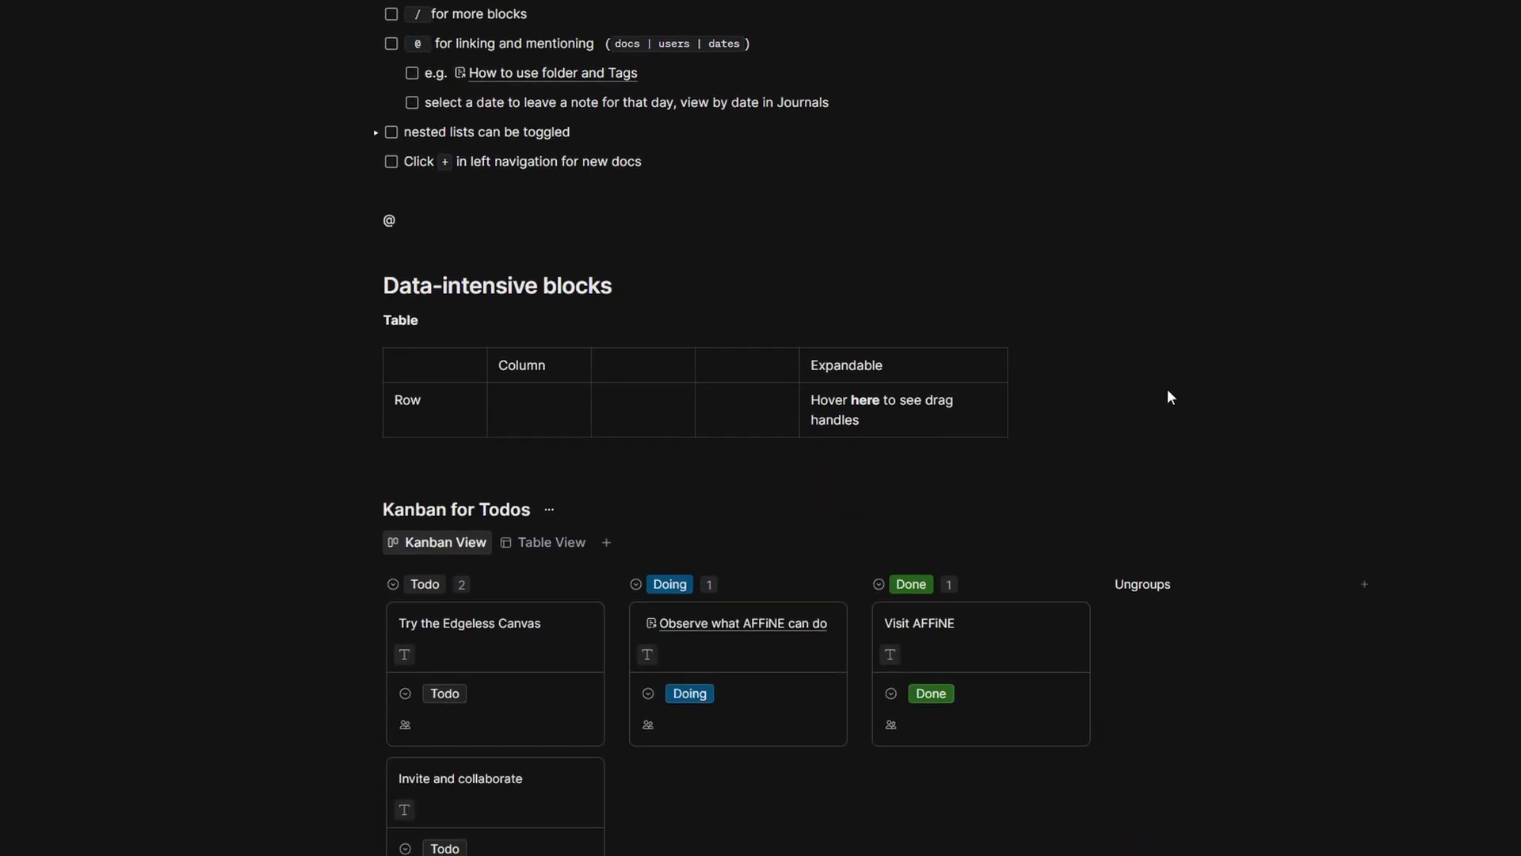
scroll(1171, 396, "down", 3)
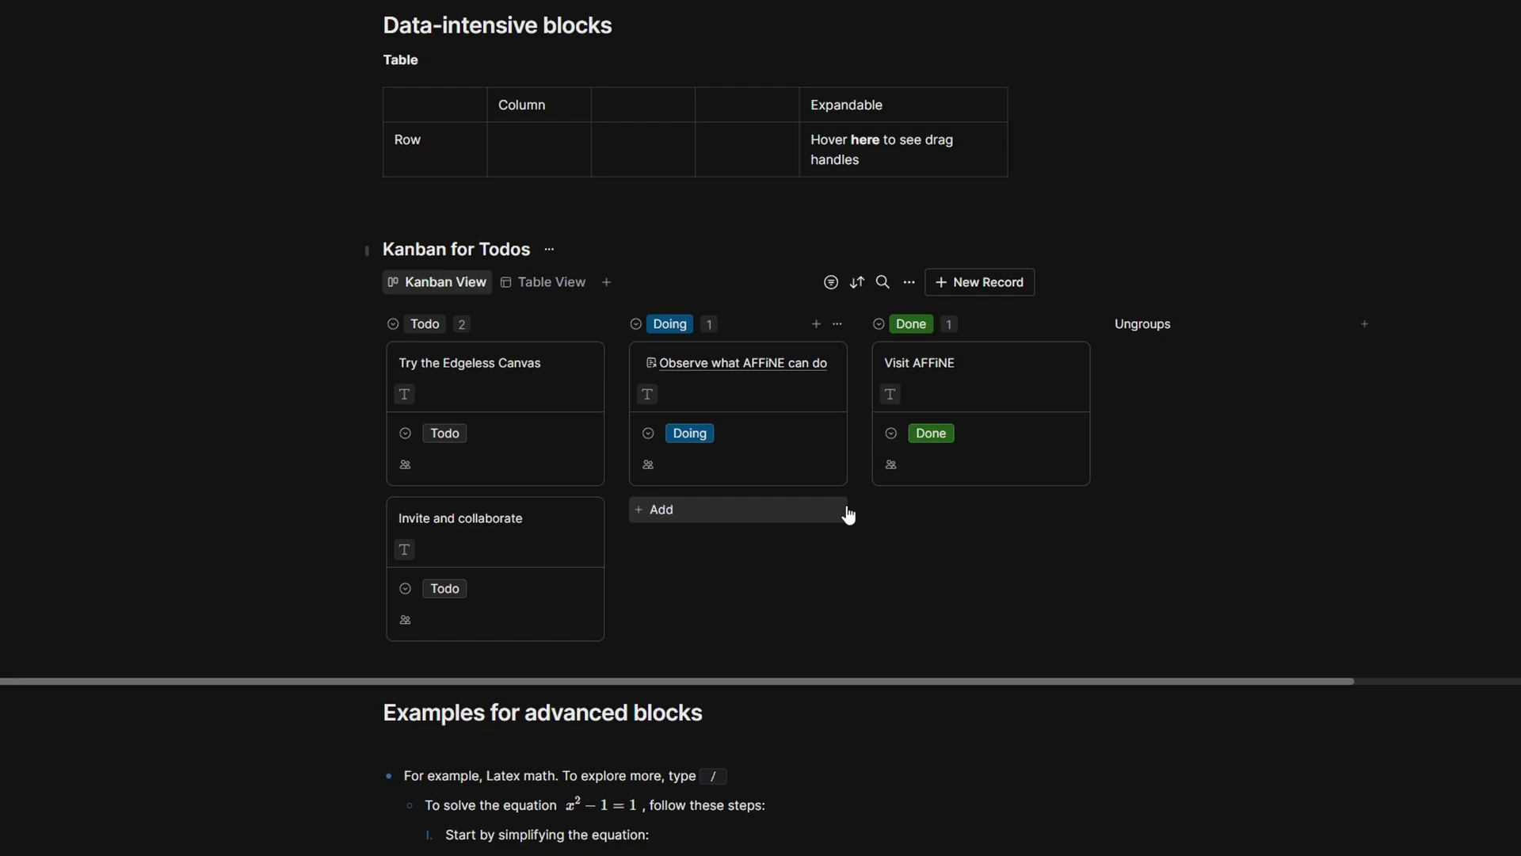
left_click(561, 361)
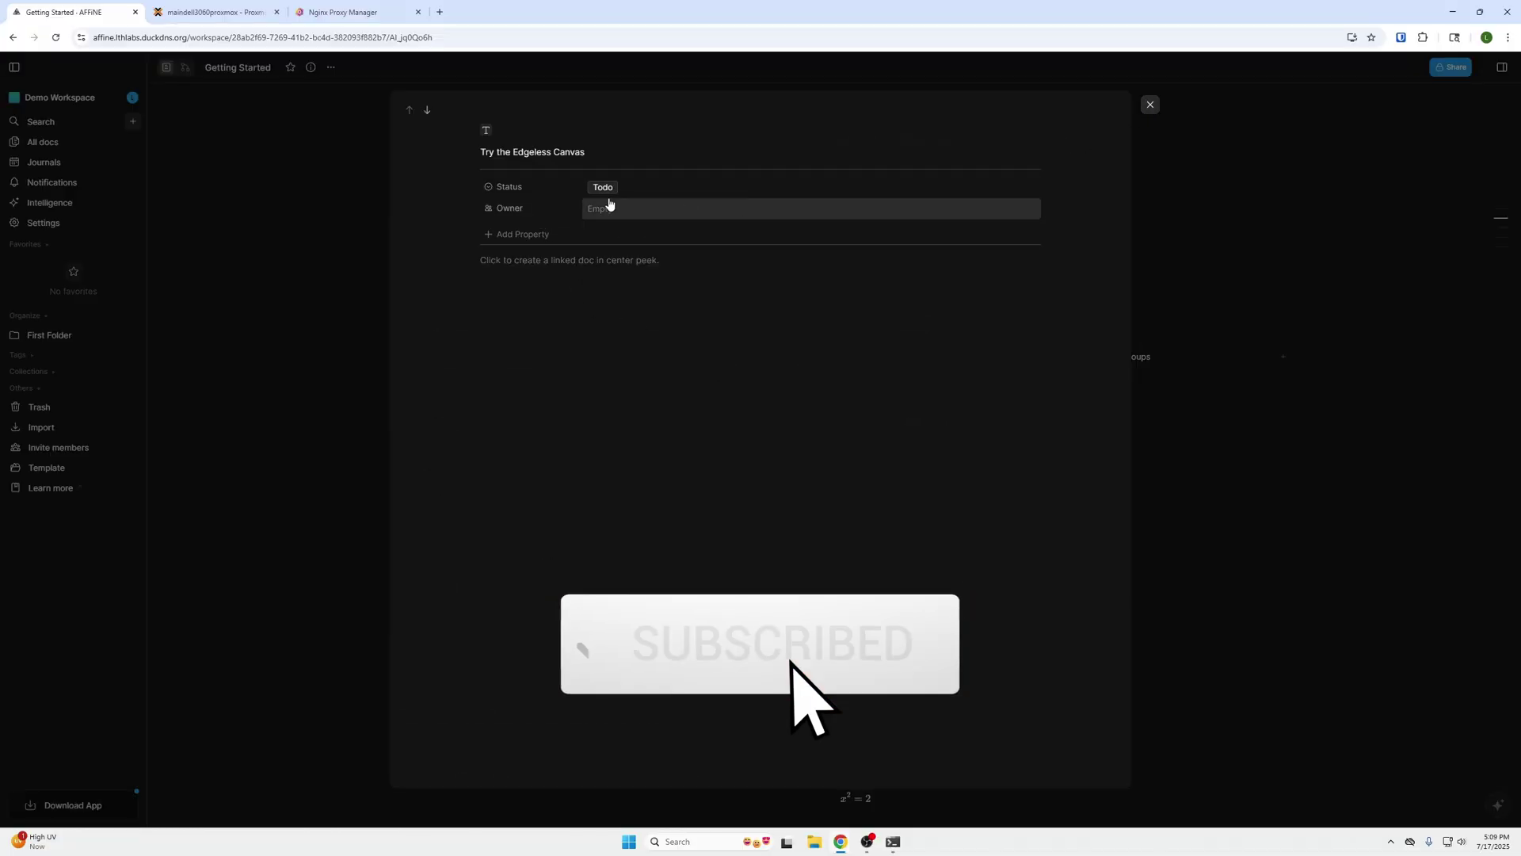
left_click(1149, 104)
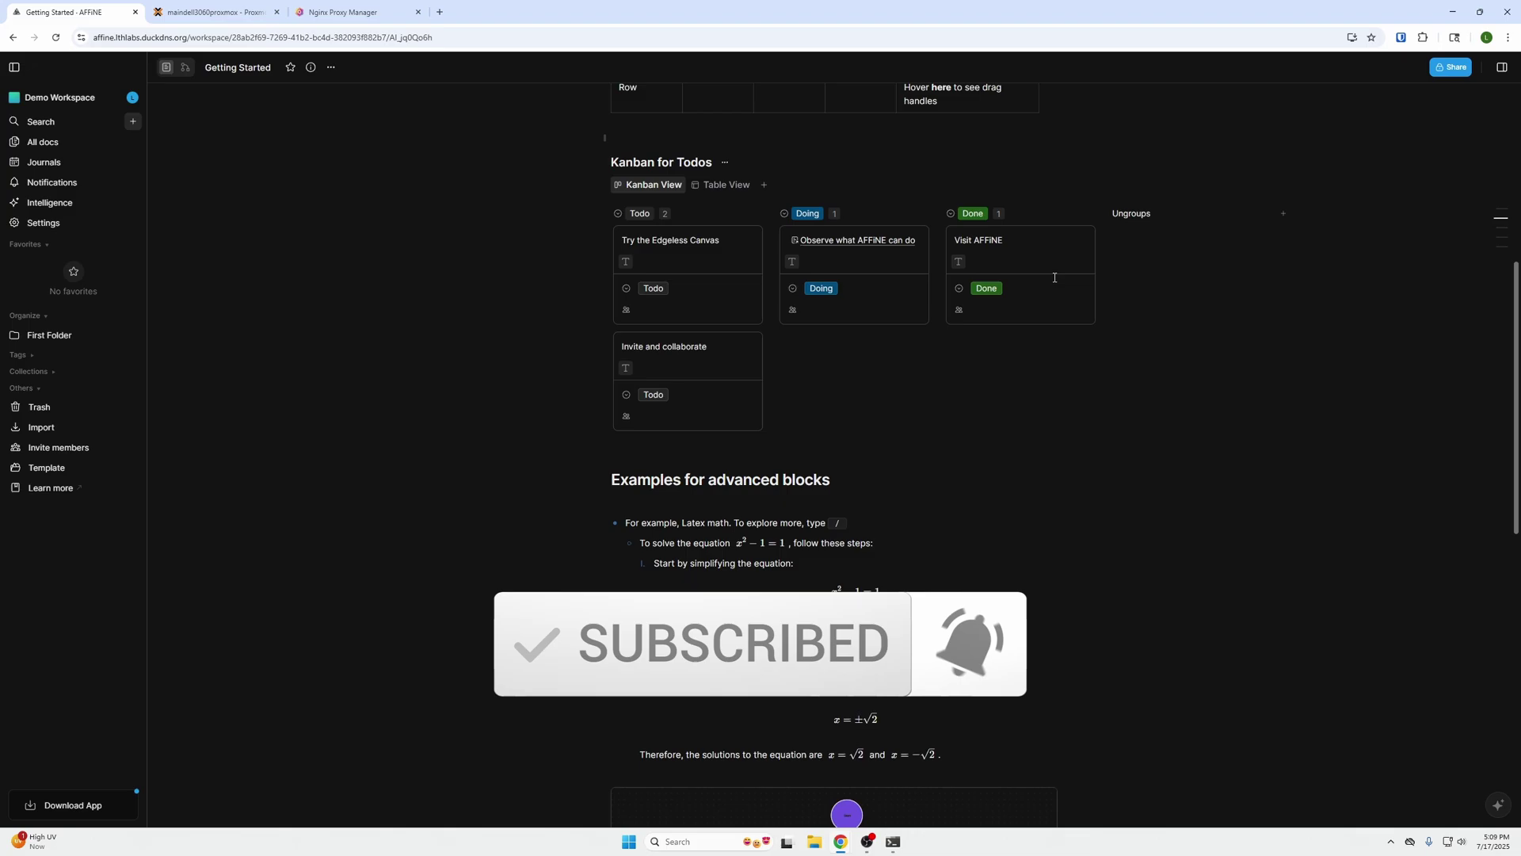
scroll(1043, 306, "down", 2)
scroll(204, 120, "up", 6)
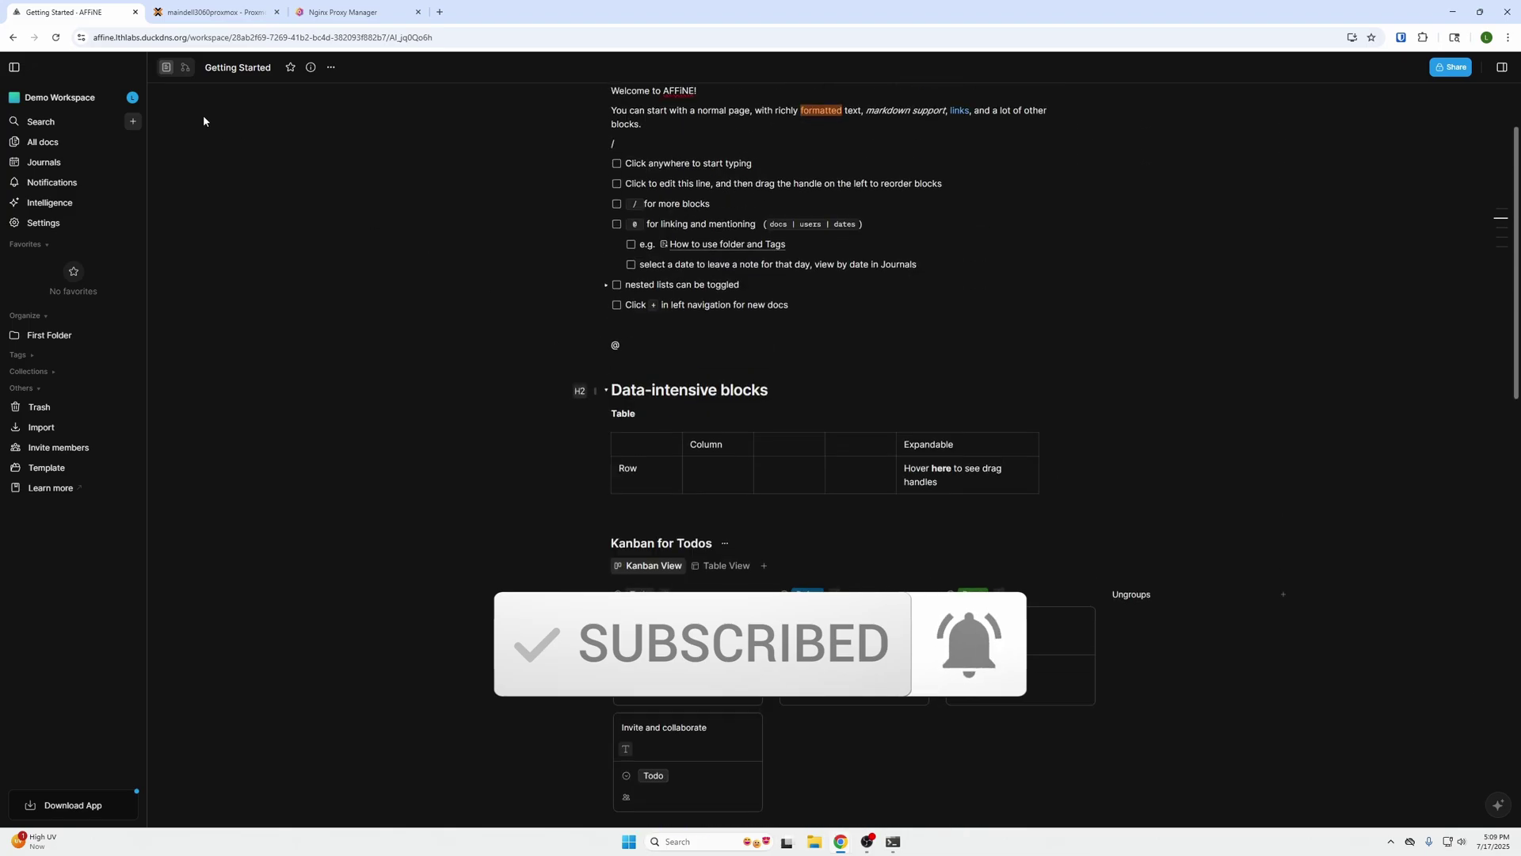
- Switch Getting Started to edgeless mode and pan around the whiteboard content
left_click(185, 67)
scroll(512, 420, "up", 3)
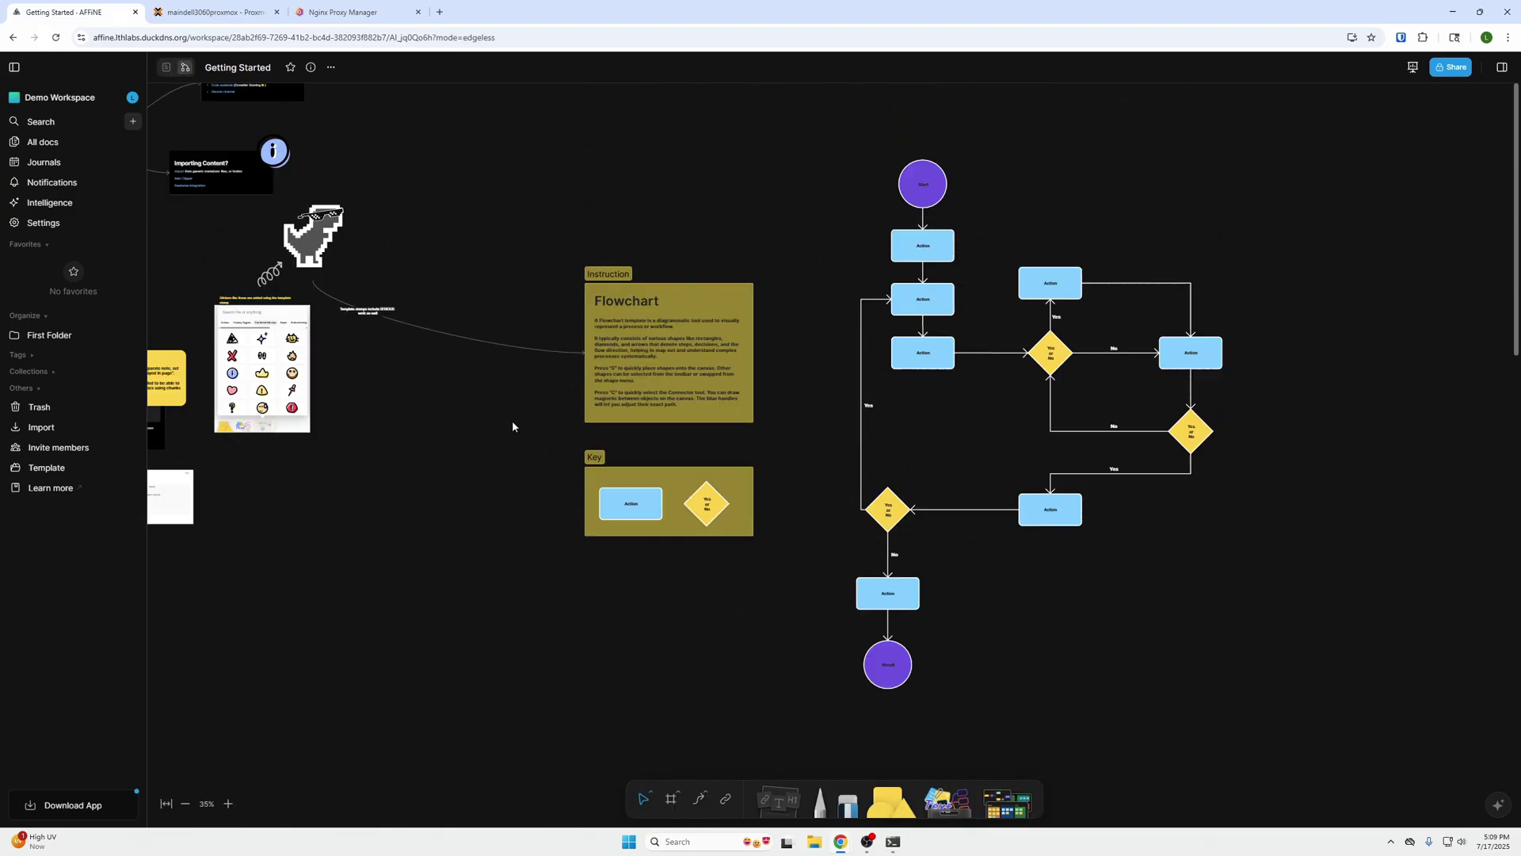
scroll(494, 420, "down", 5)
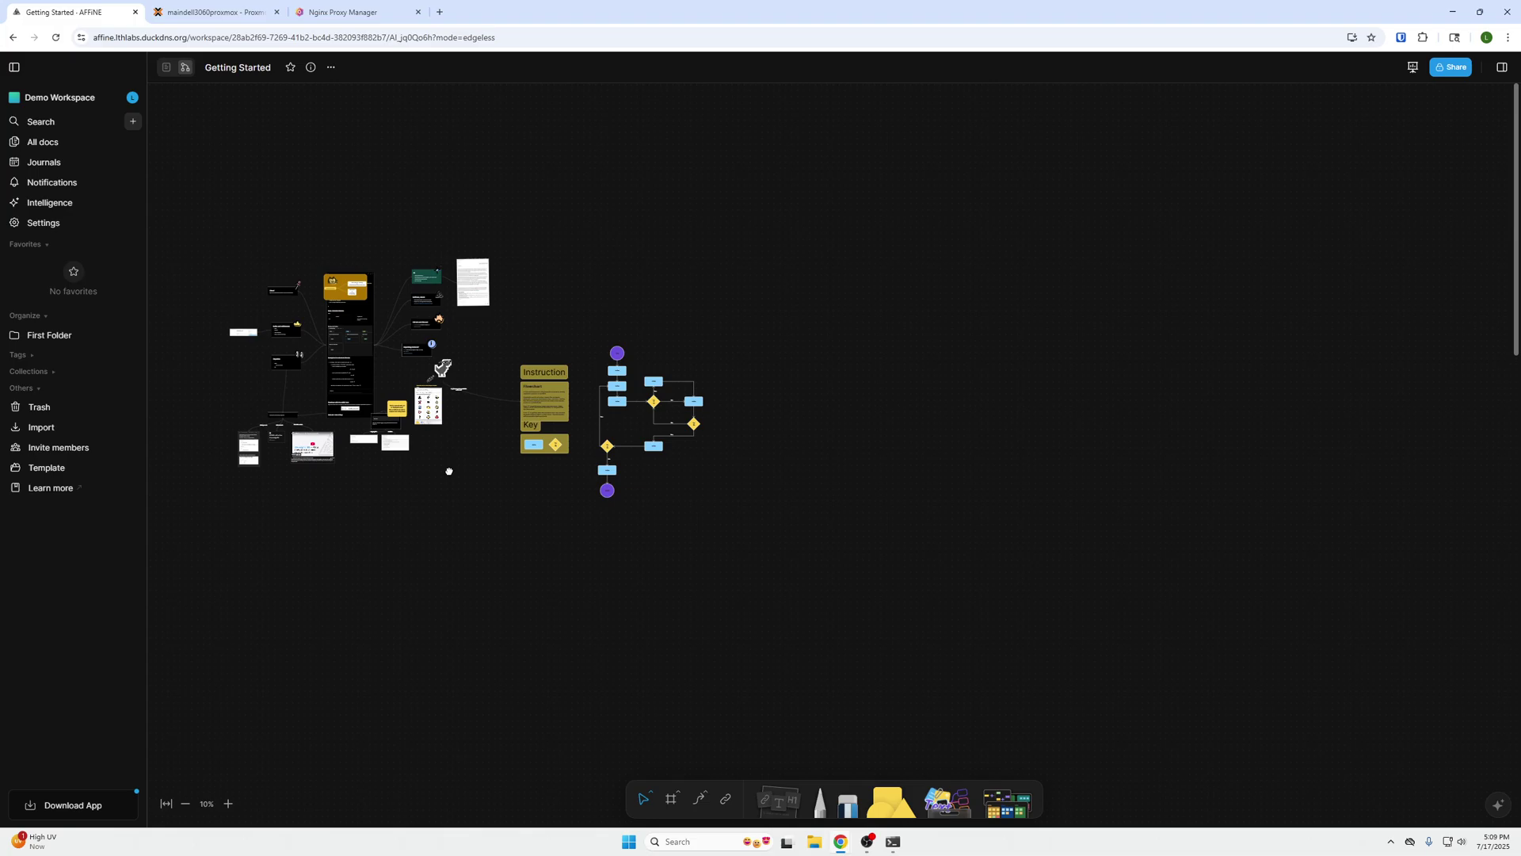
left_click_drag(448, 468, 779, 550)
scroll(779, 551, "up", 5)
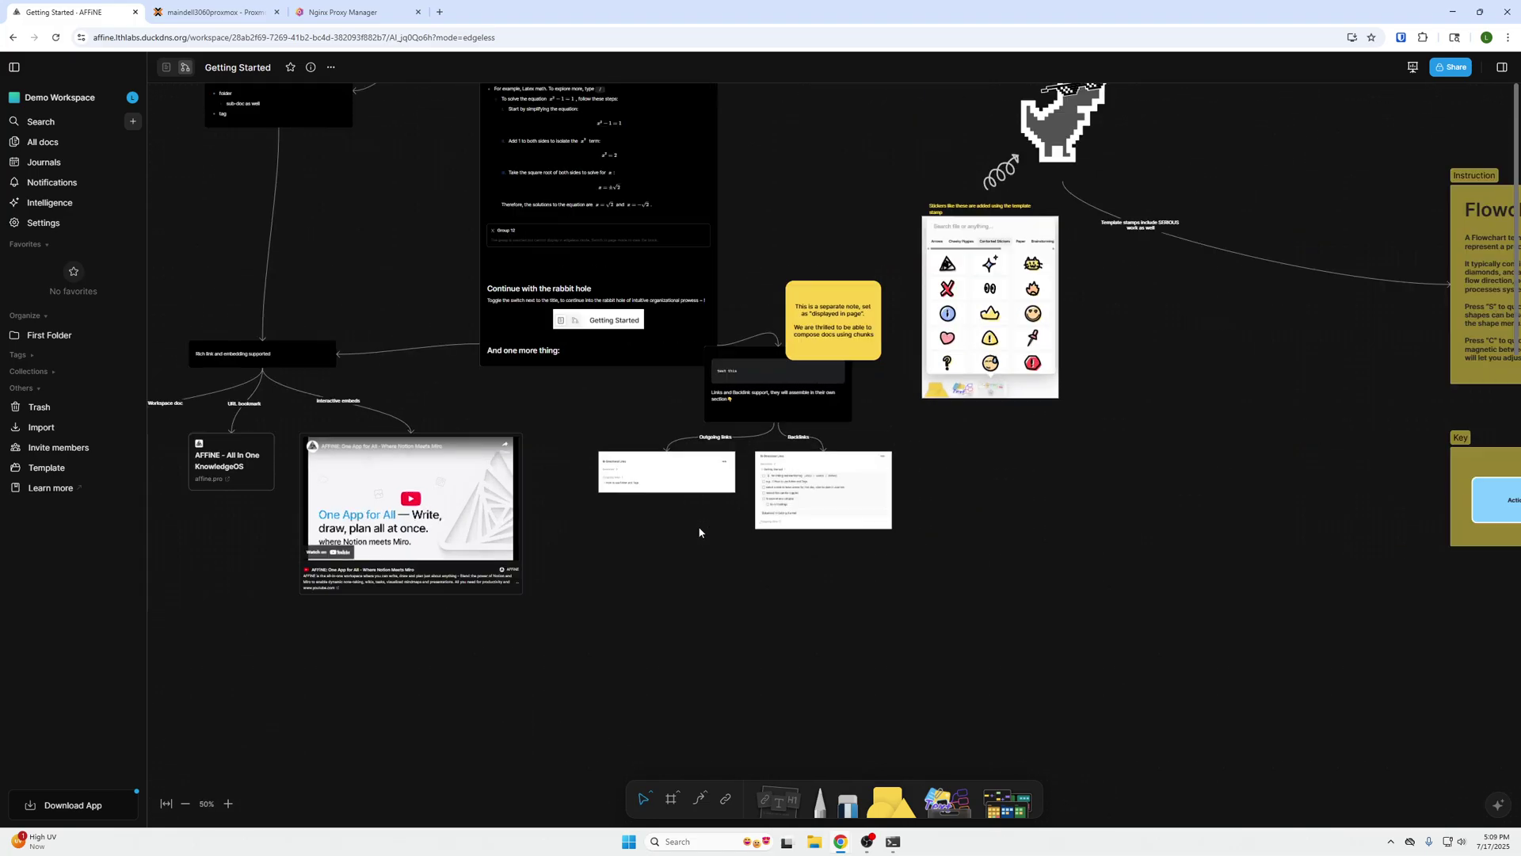
scroll(717, 526, "up", 3)
scroll(659, 252, "up", 4)
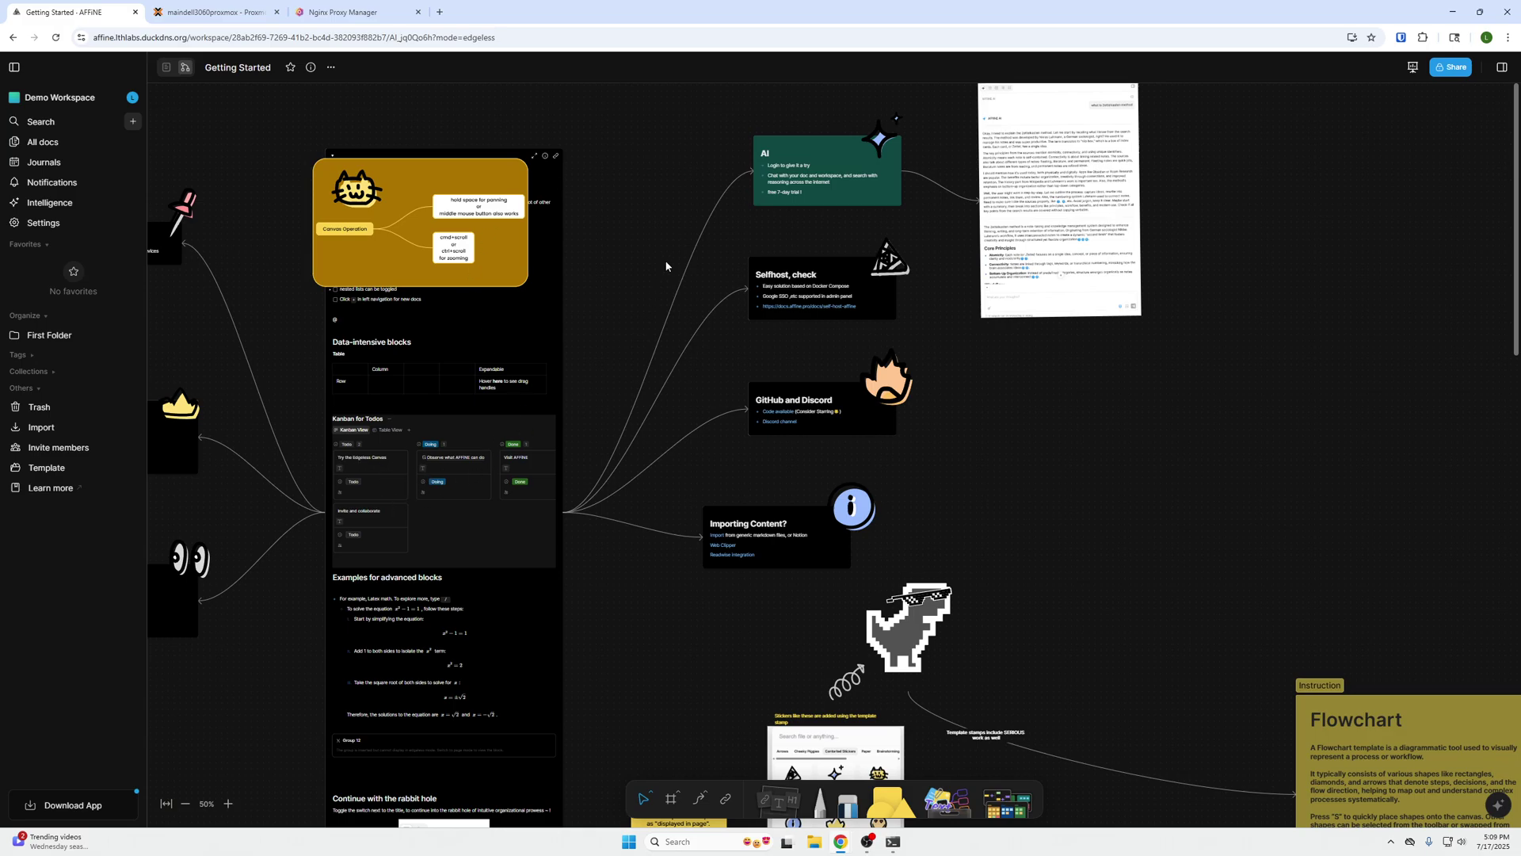
- Scroll the canvas around until the flowchart template is in view
scroll(673, 301, "up", 2)
scroll(673, 301, "right", 2)
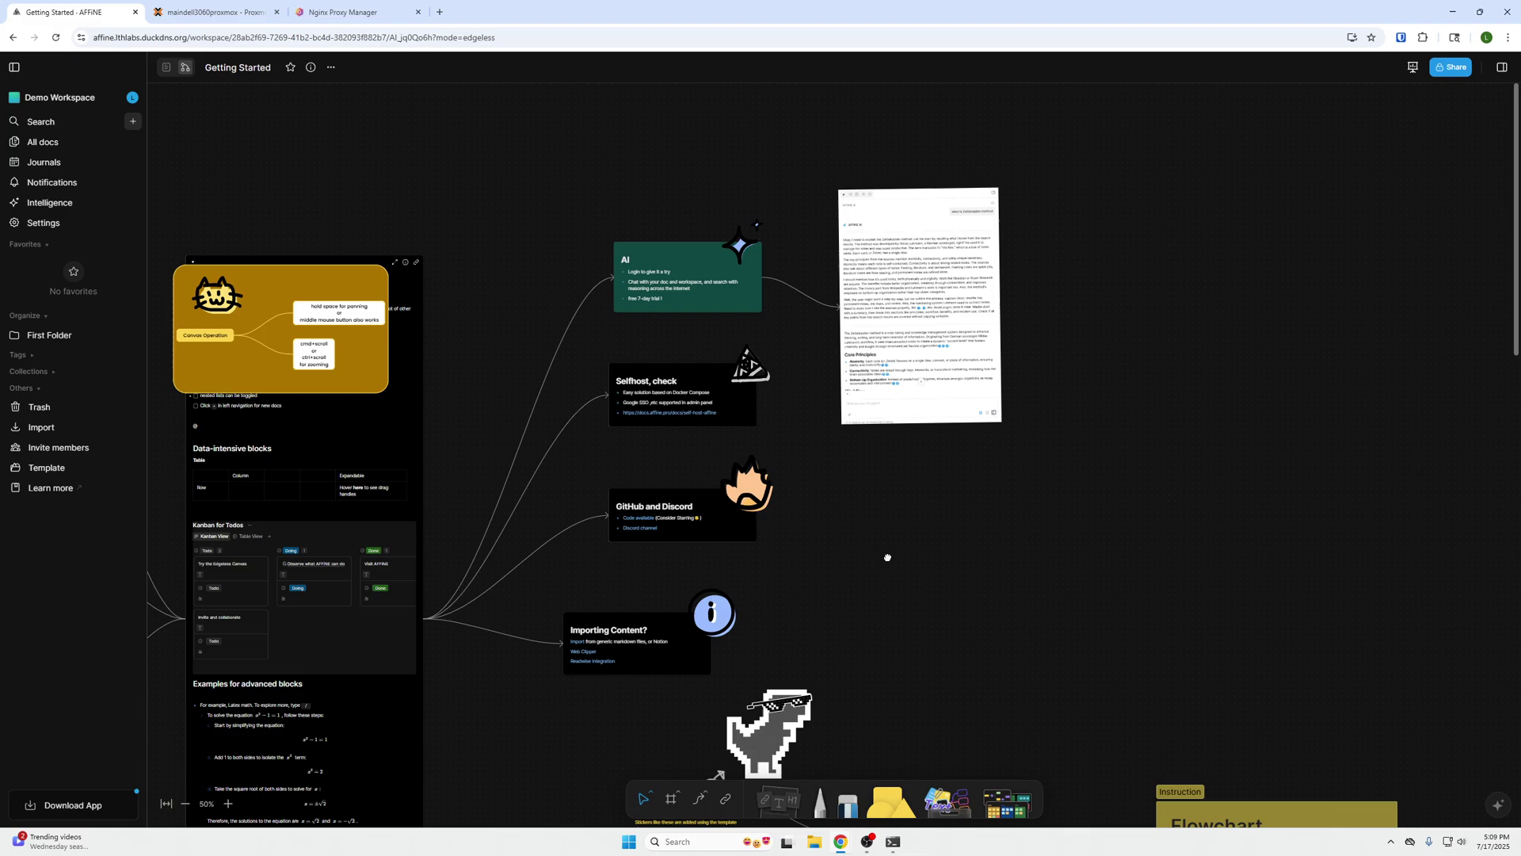
scroll(888, 557, "down", 3)
scroll(888, 557, "right", 2)
scroll(742, 458, "down", 5)
scroll(742, 458, "left", 1)
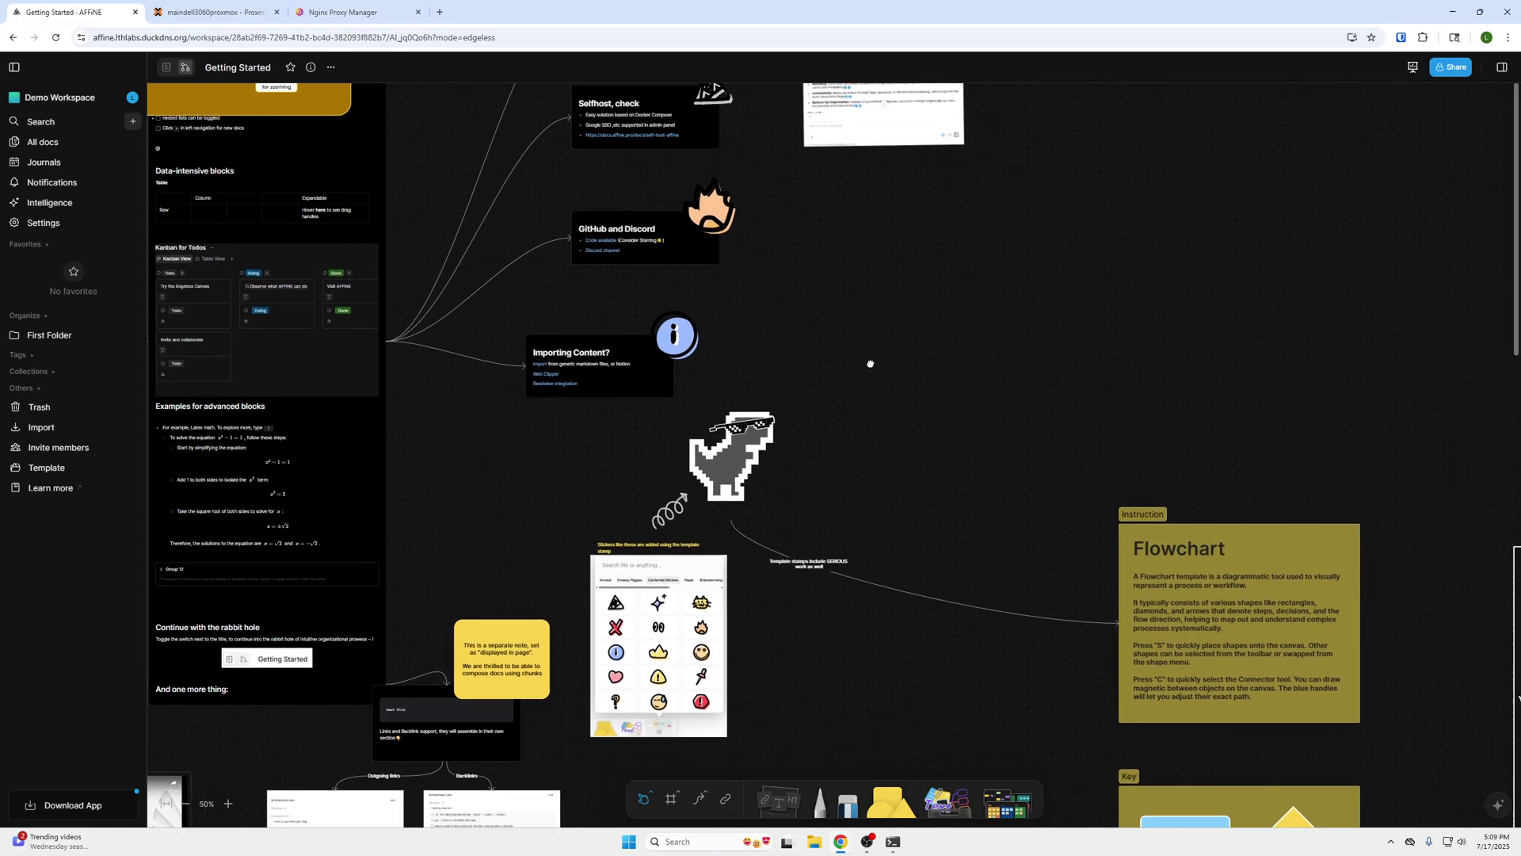
scroll(891, 384, "right", 8)
scroll(891, 384, "up", 1)
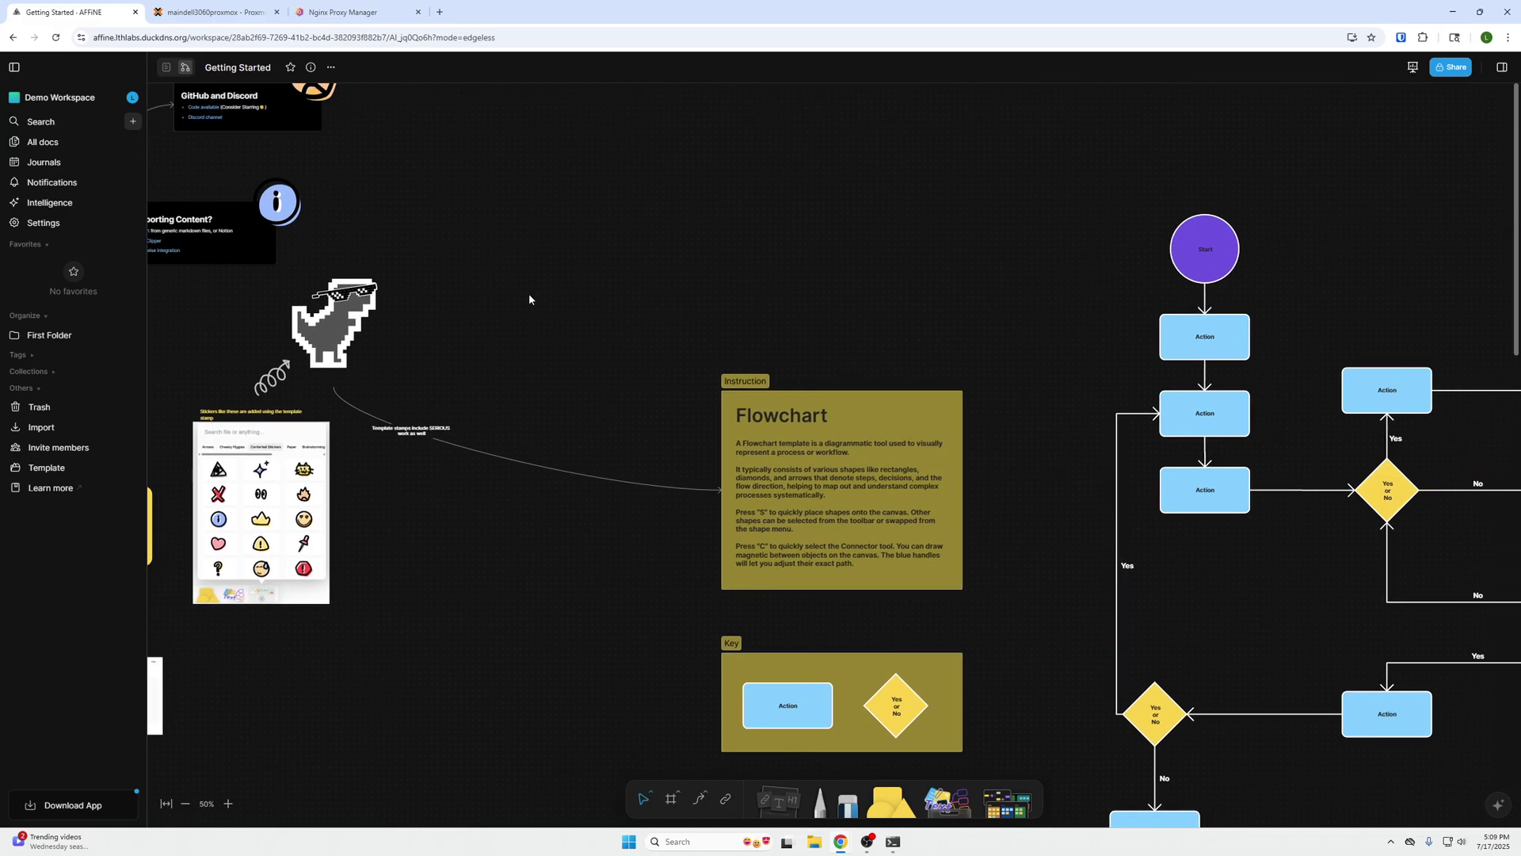
scroll(767, 314, "right", 2)
scroll(768, 314, "down", 1)
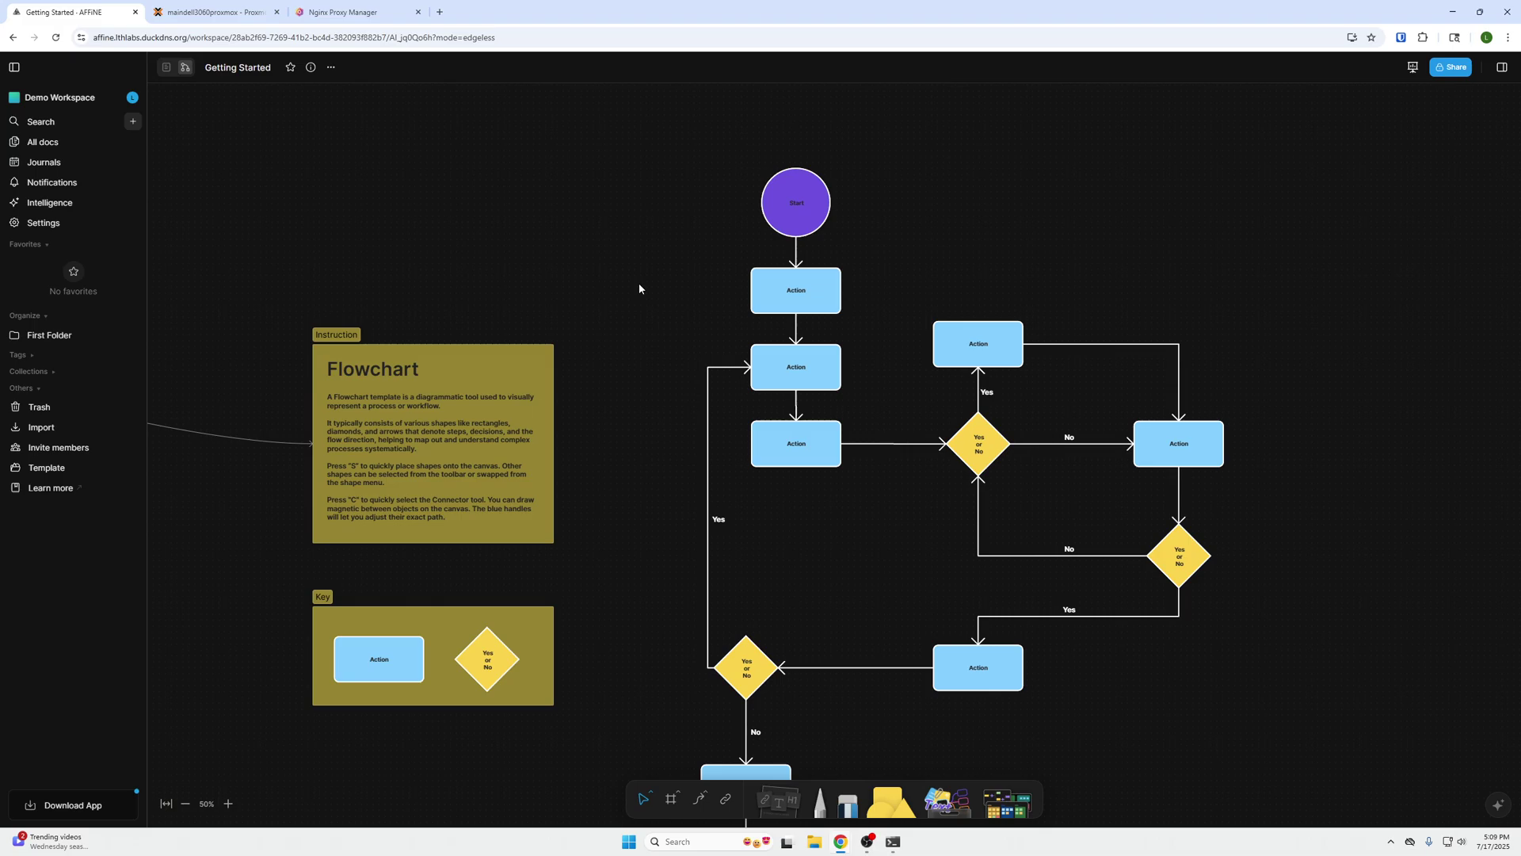
- Select the flowchart group (Group 12) and insert it into the page
left_click(774, 382)
scroll(774, 381, "down", 2)
scroll(774, 382, "up", 1)
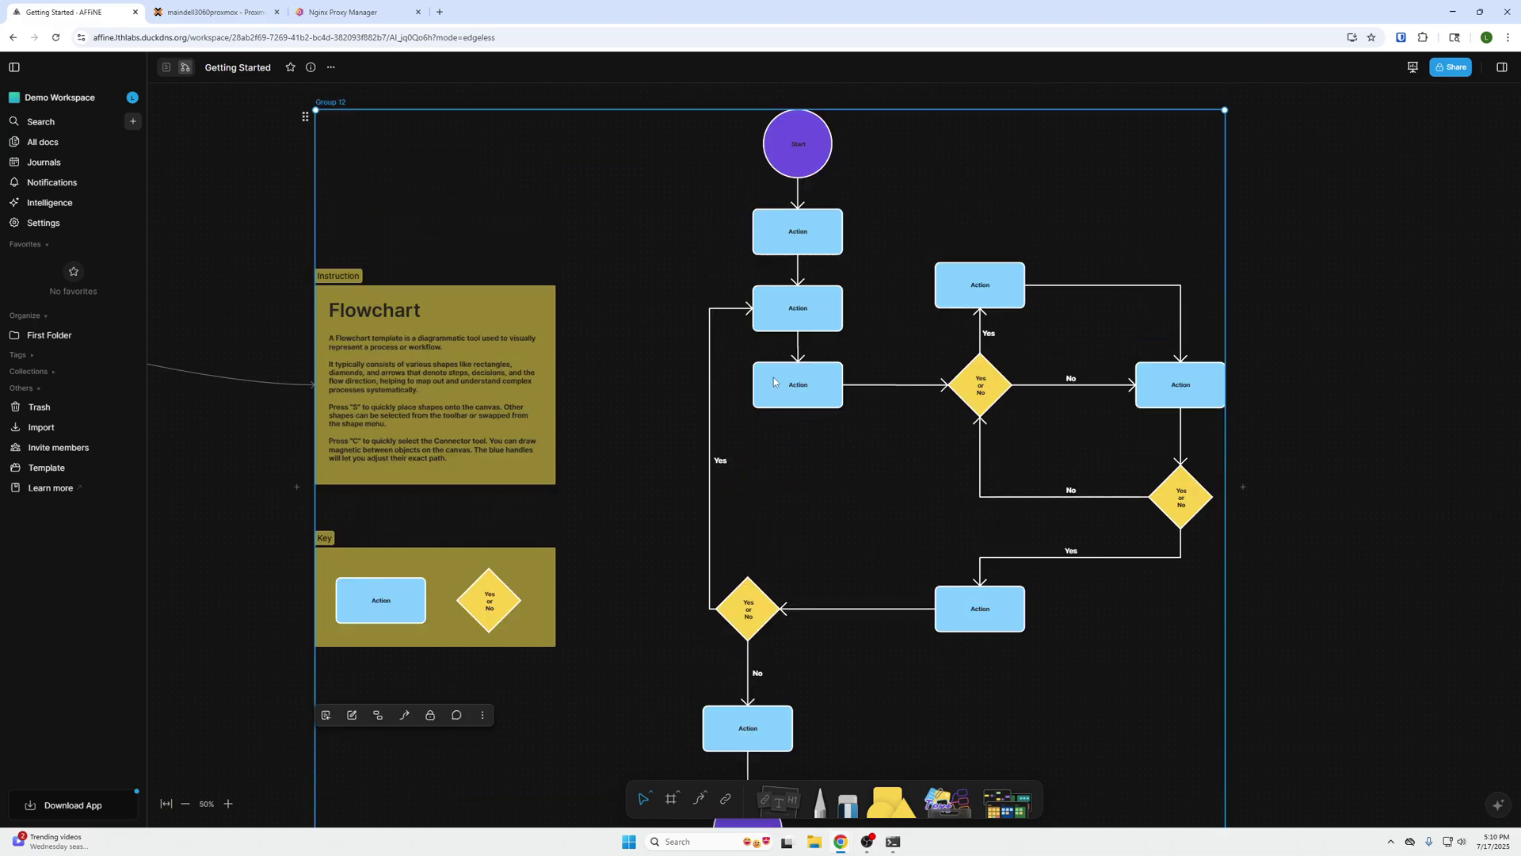
scroll(774, 382, "down", 2)
scroll(653, 310, "down", 2)
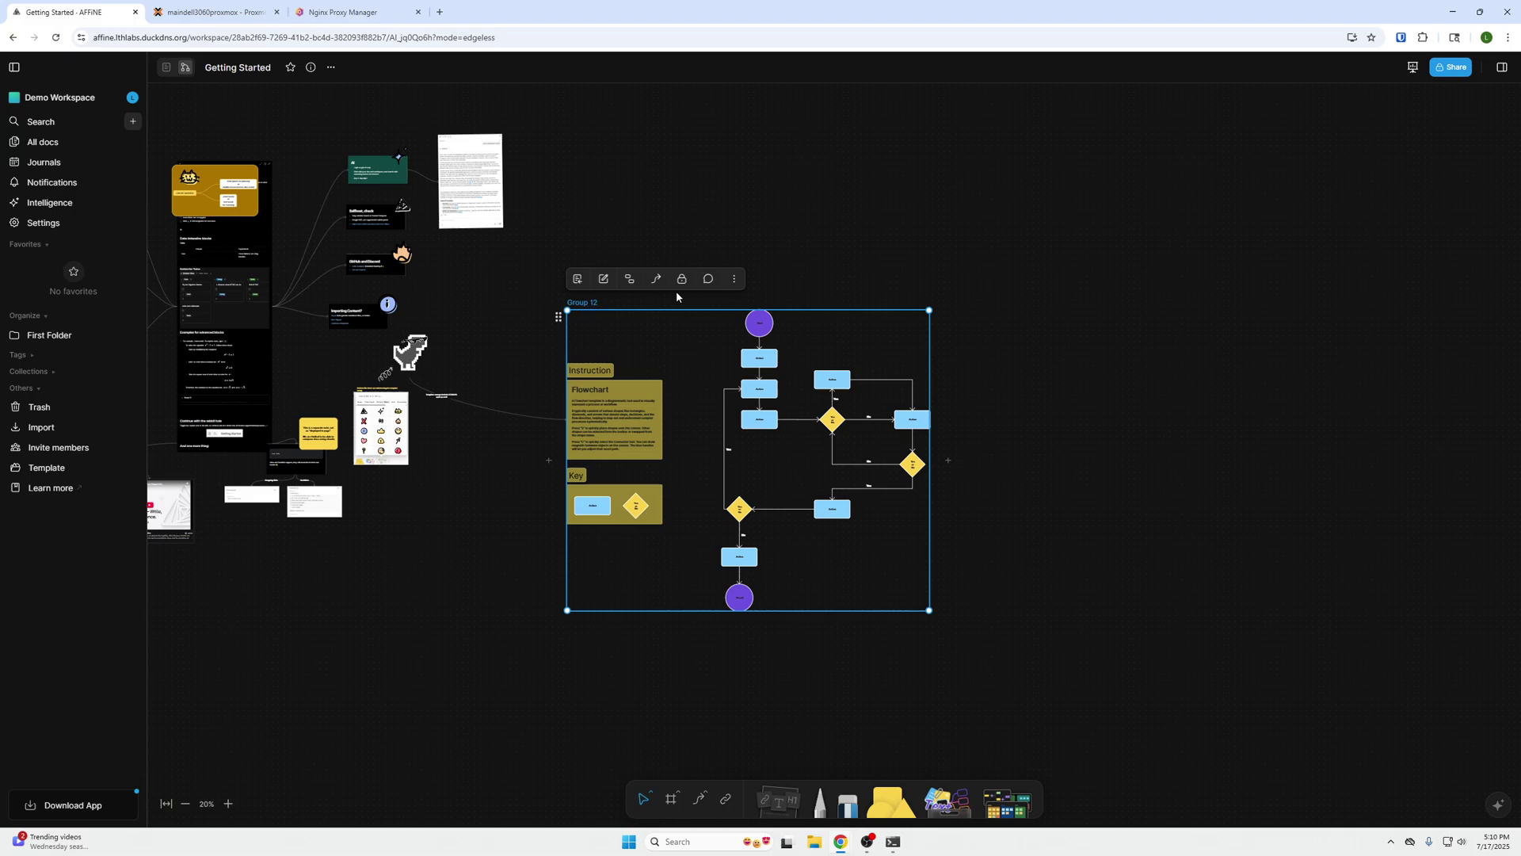
left_click(576, 282)
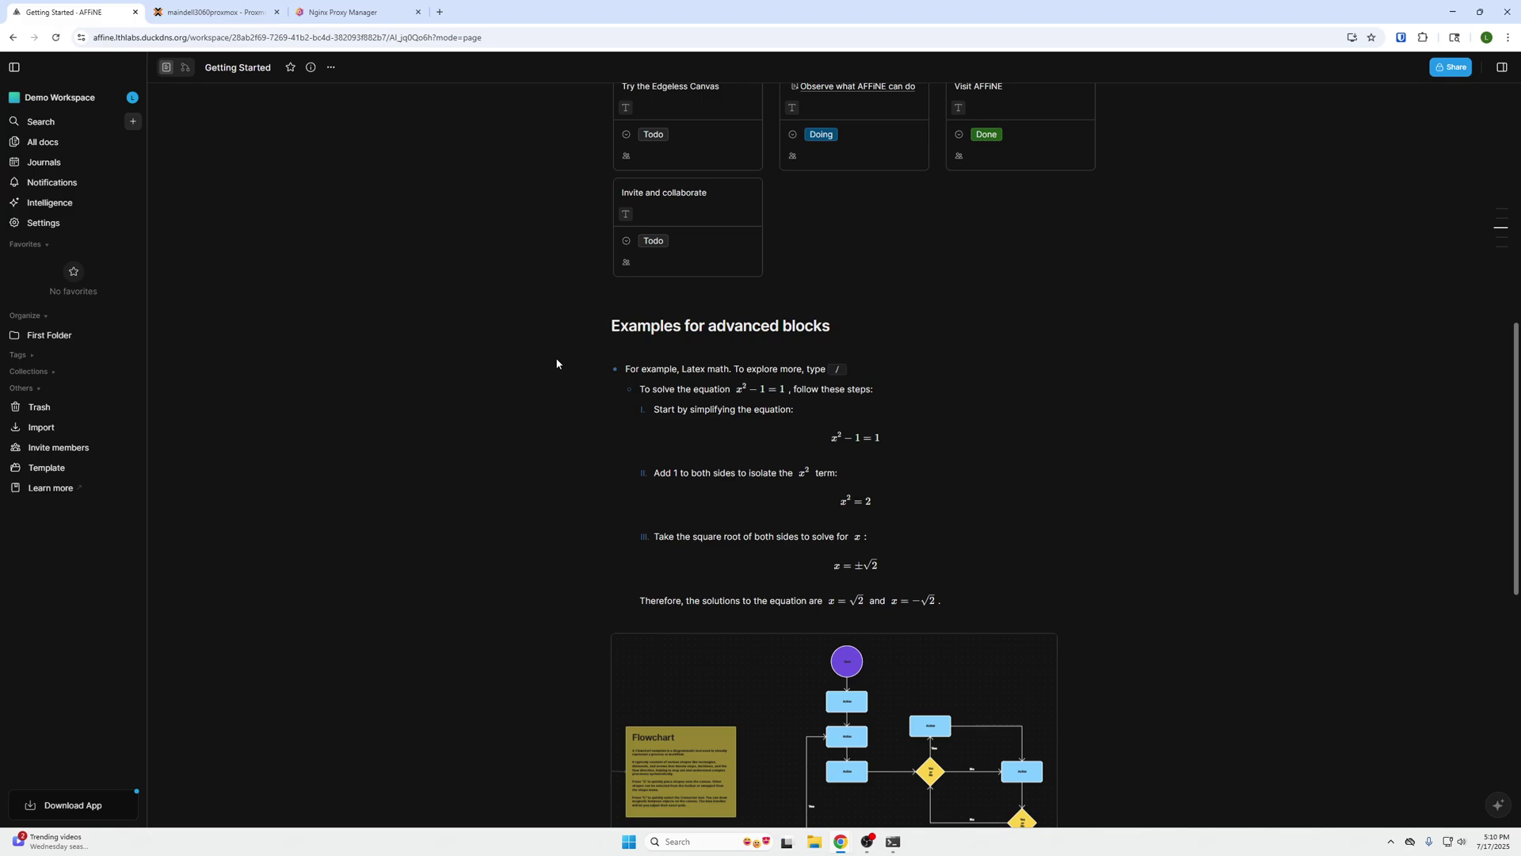
- Move the flowchart block below the Links and Backlink support line
scroll(567, 364, "down", 5)
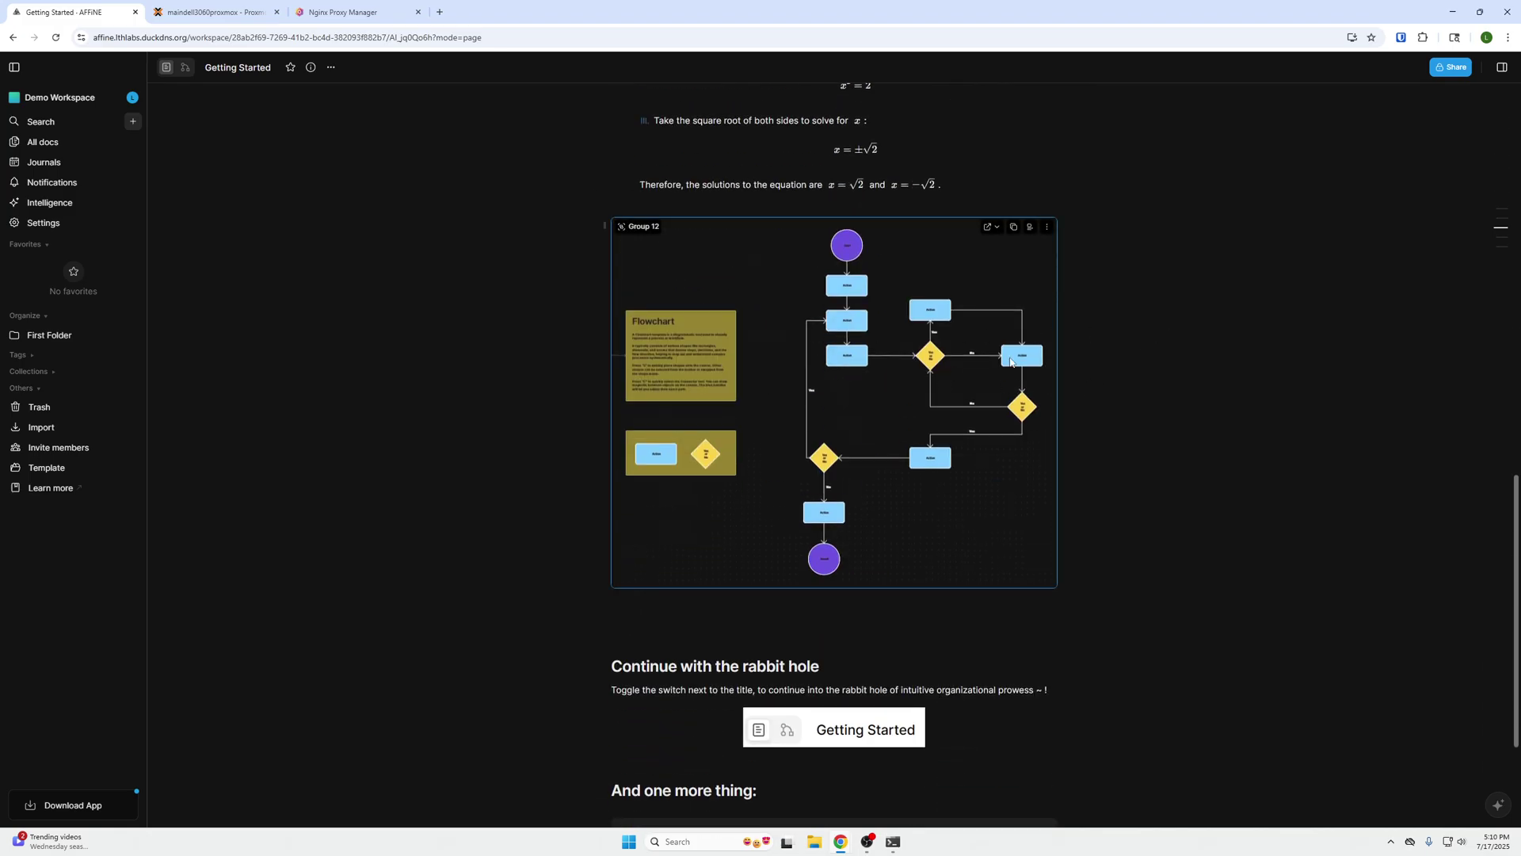
scroll(1169, 336, "up", 2)
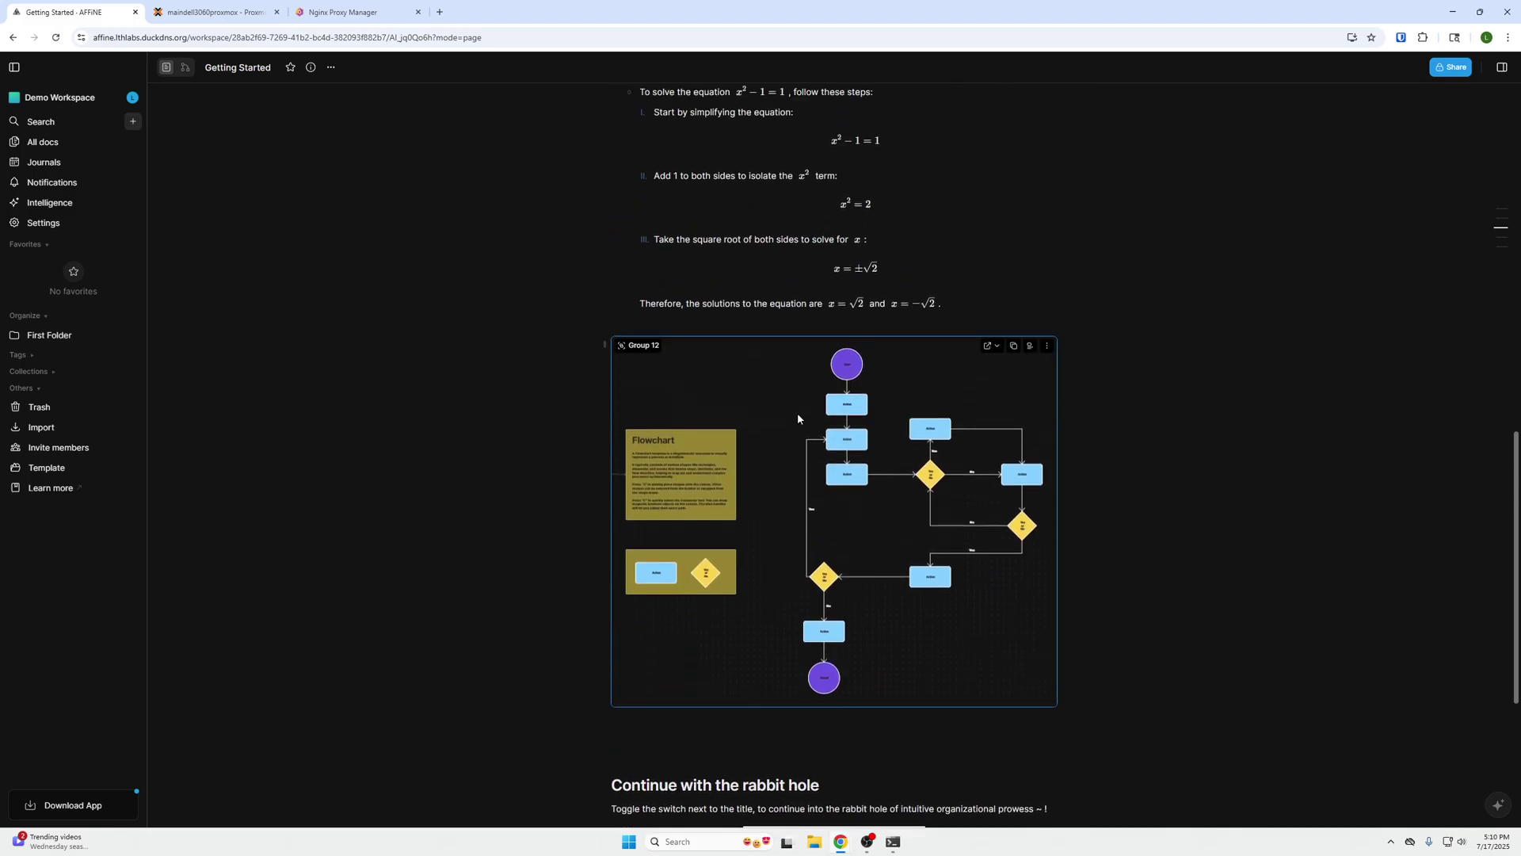
scroll(703, 382, "down", 5)
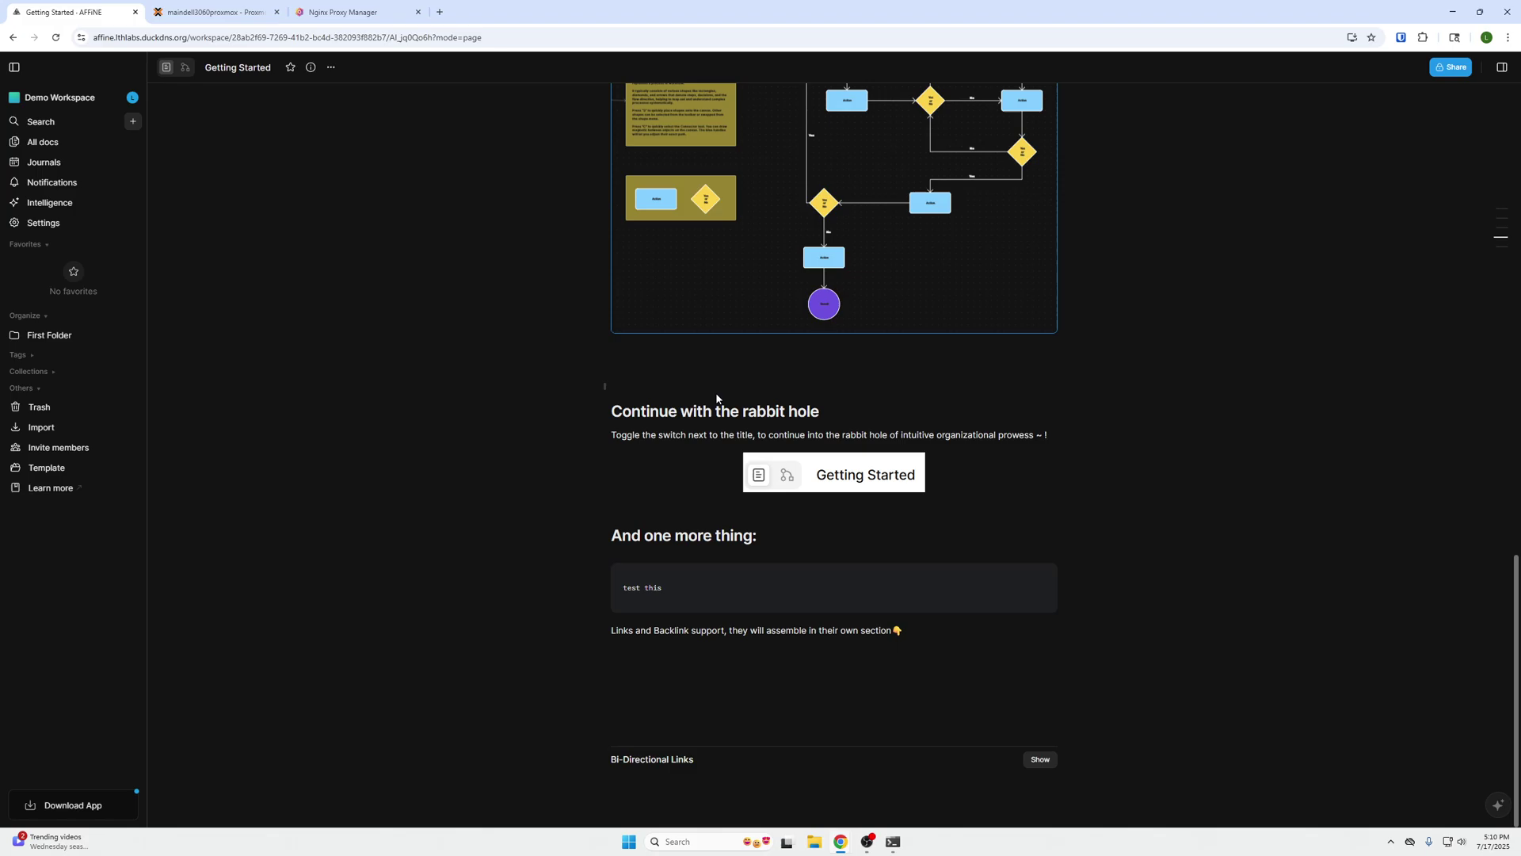
scroll(702, 382, "up", 5)
left_click_drag(603, 329, 607, 643)
scroll(745, 534, "down", 5)
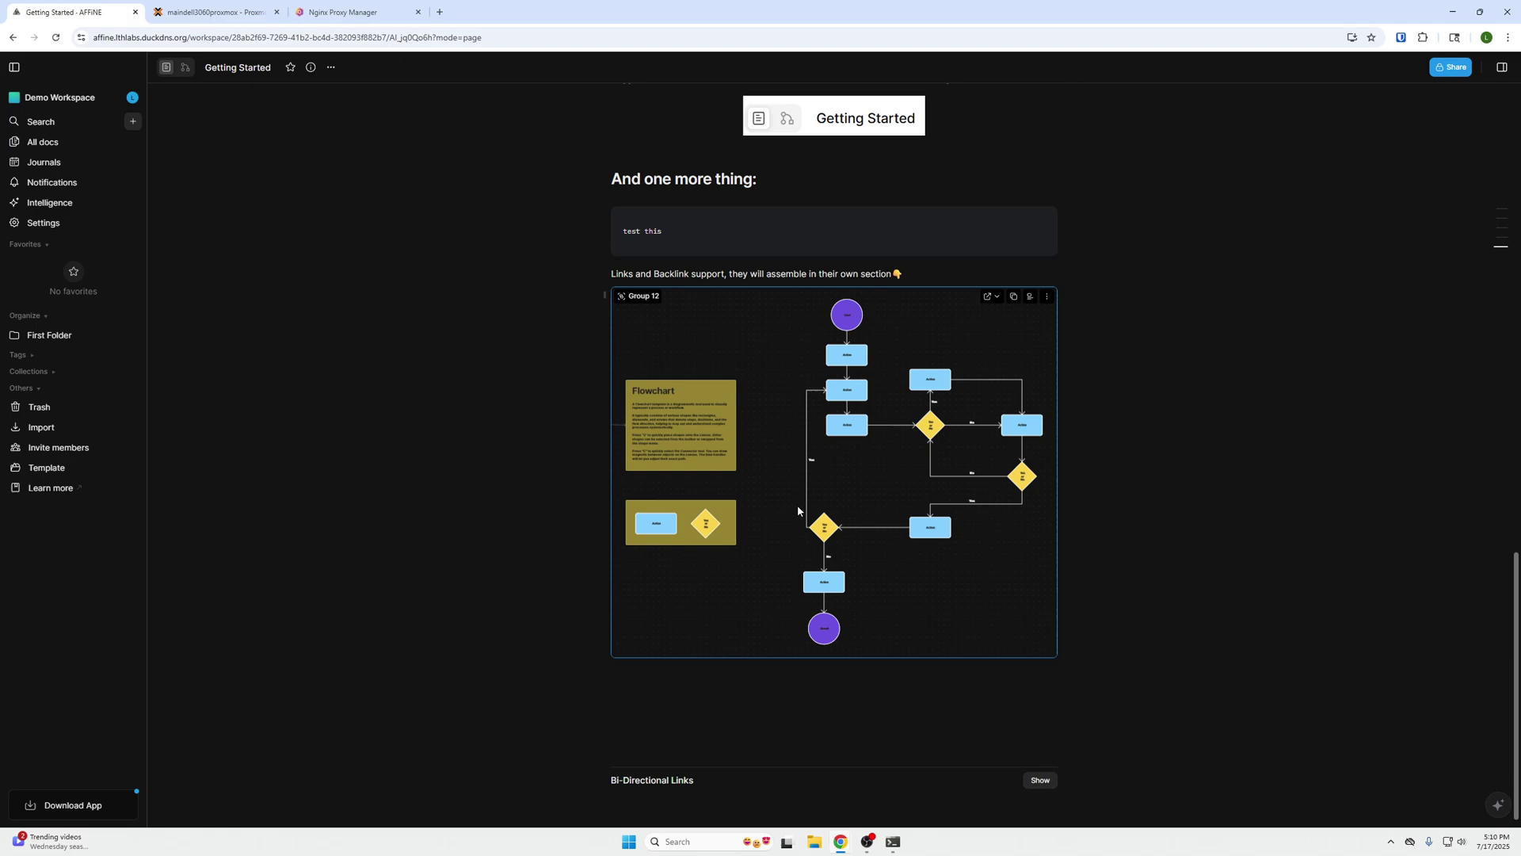
- Present the doc's Key and Instruction frames full screen from the frames list
left_click(1504, 69)
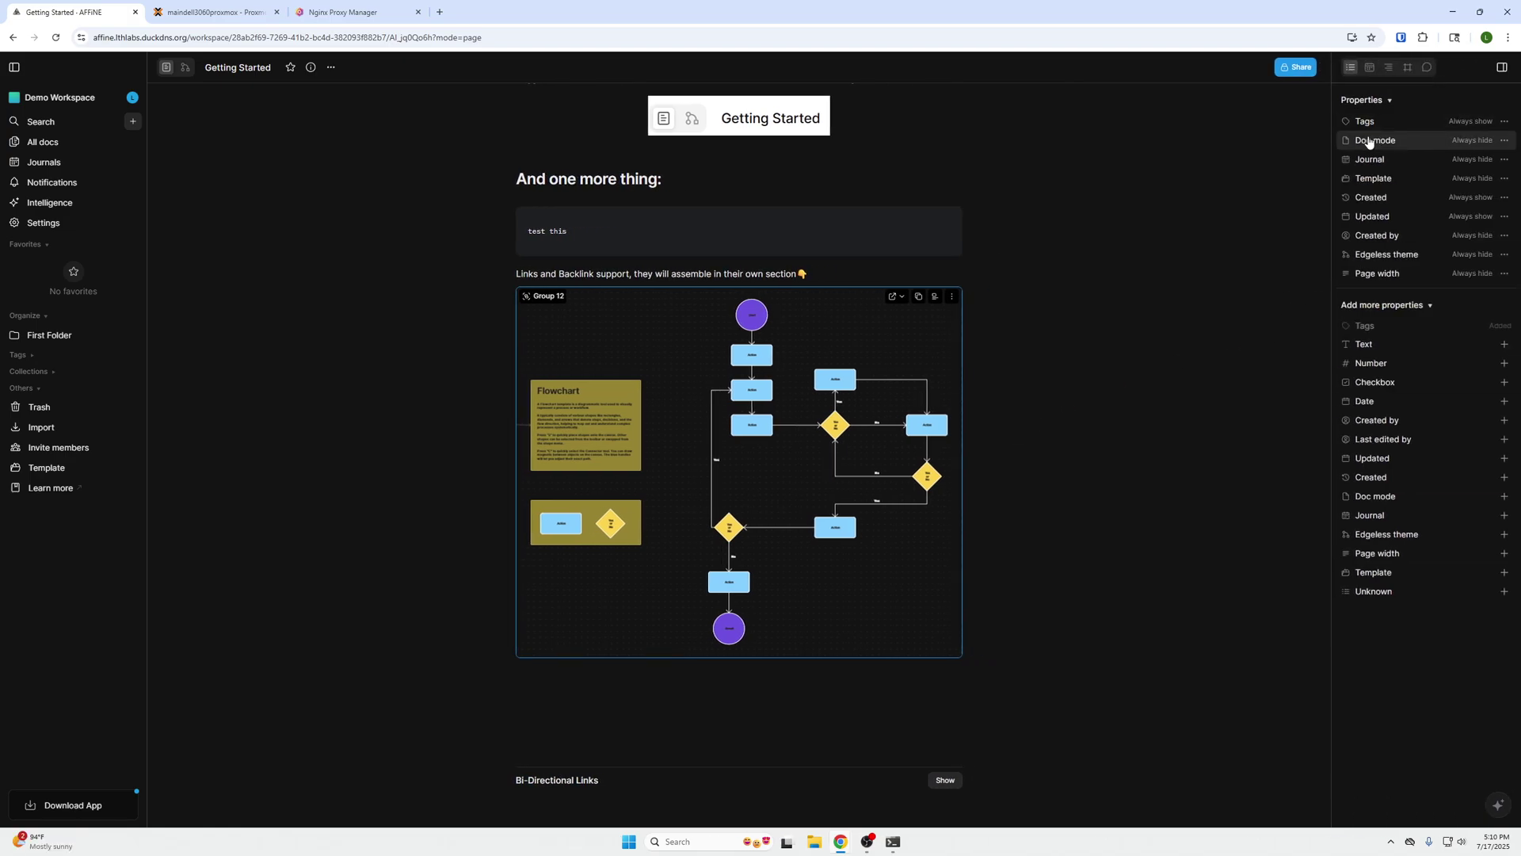
left_click(1409, 68)
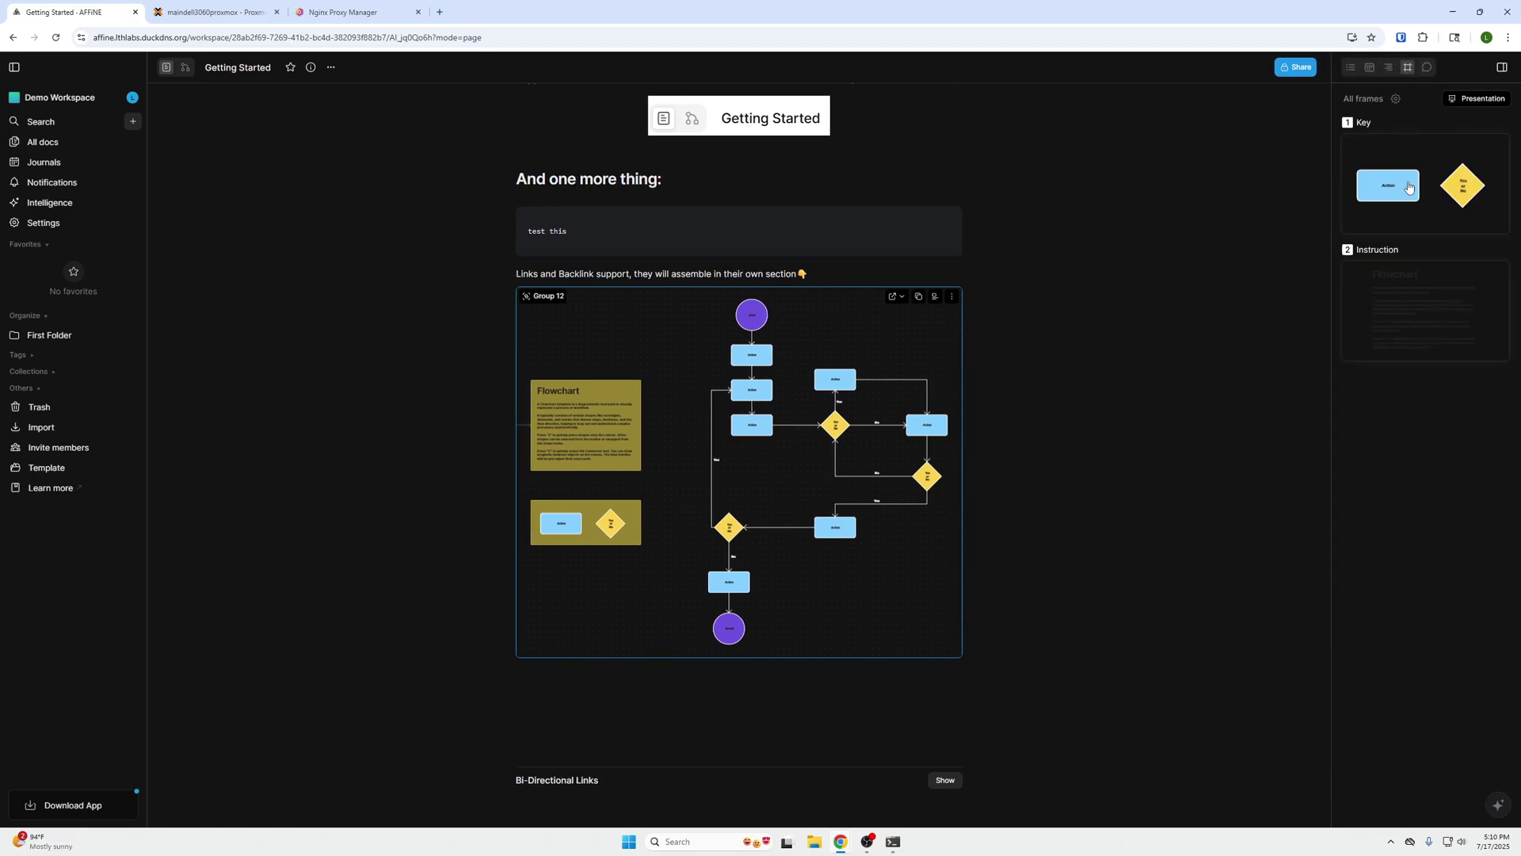
left_click(1474, 101)
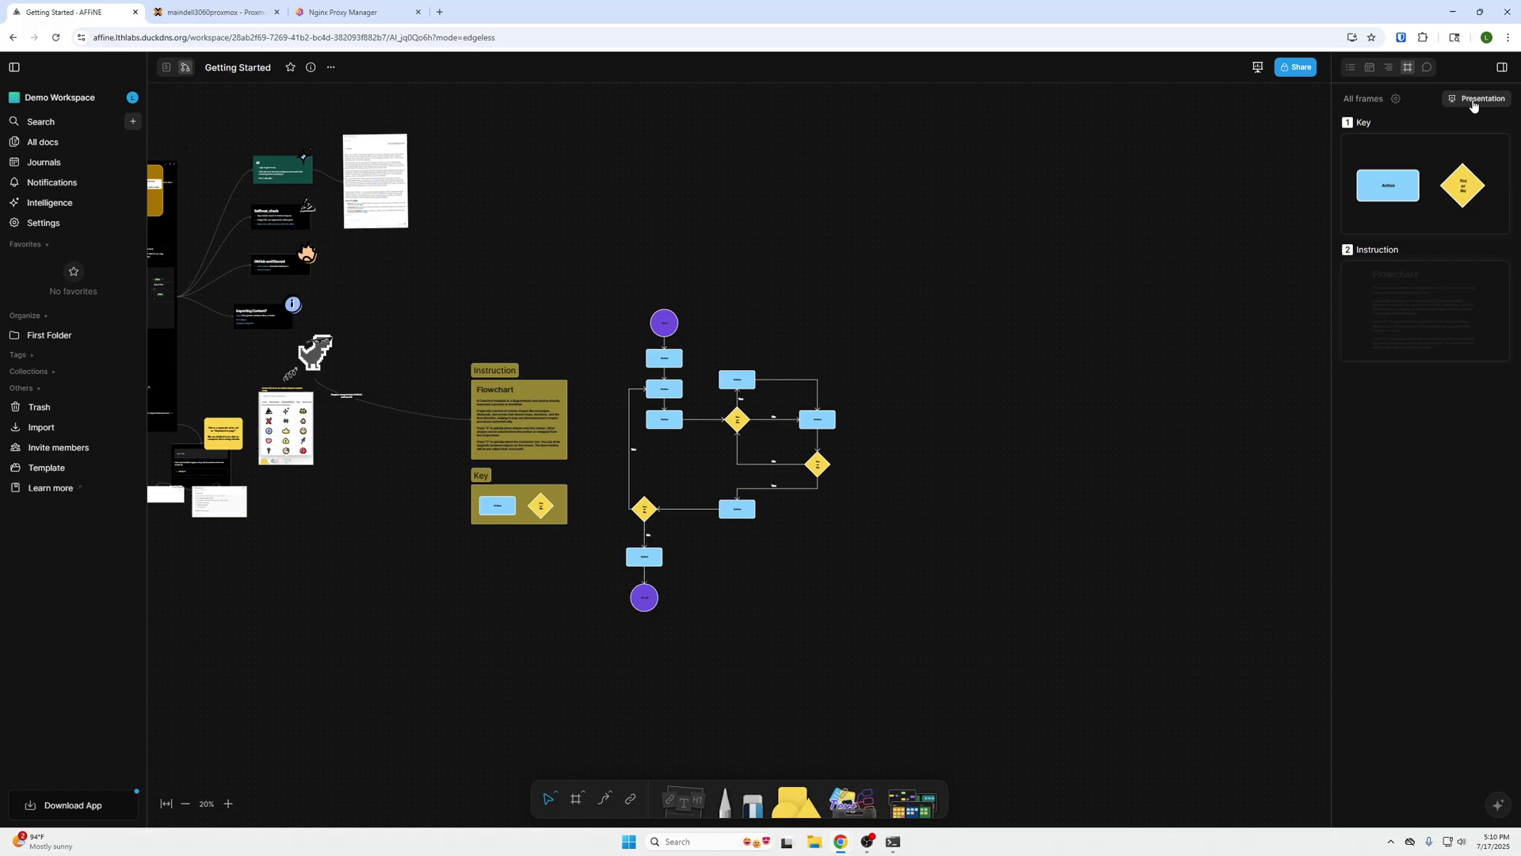
left_click(1473, 102)
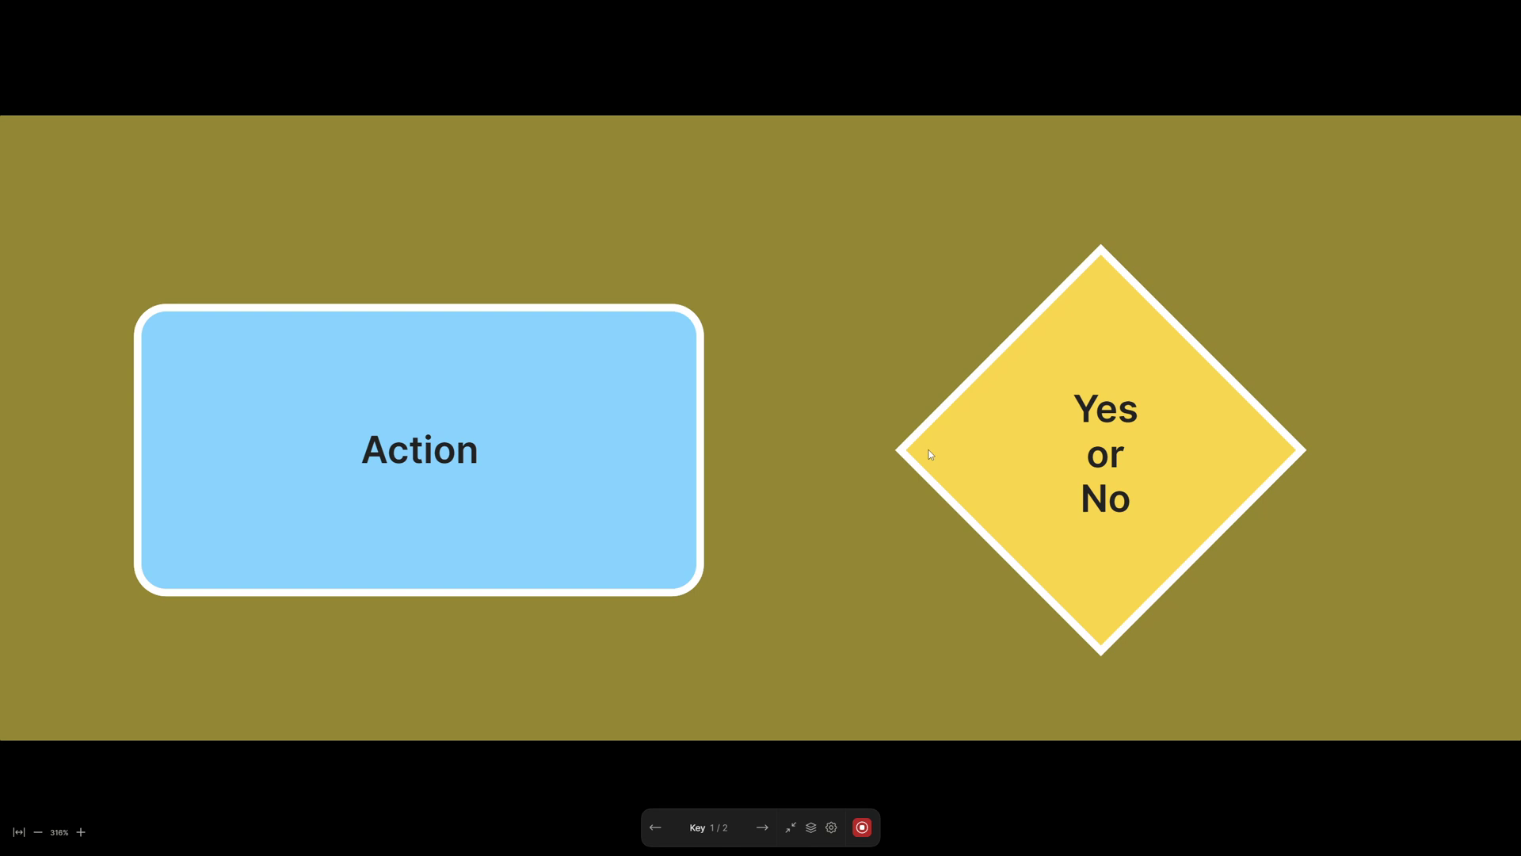
- Exit the presentation, return to page mode, and scroll to the top
key("Escape")
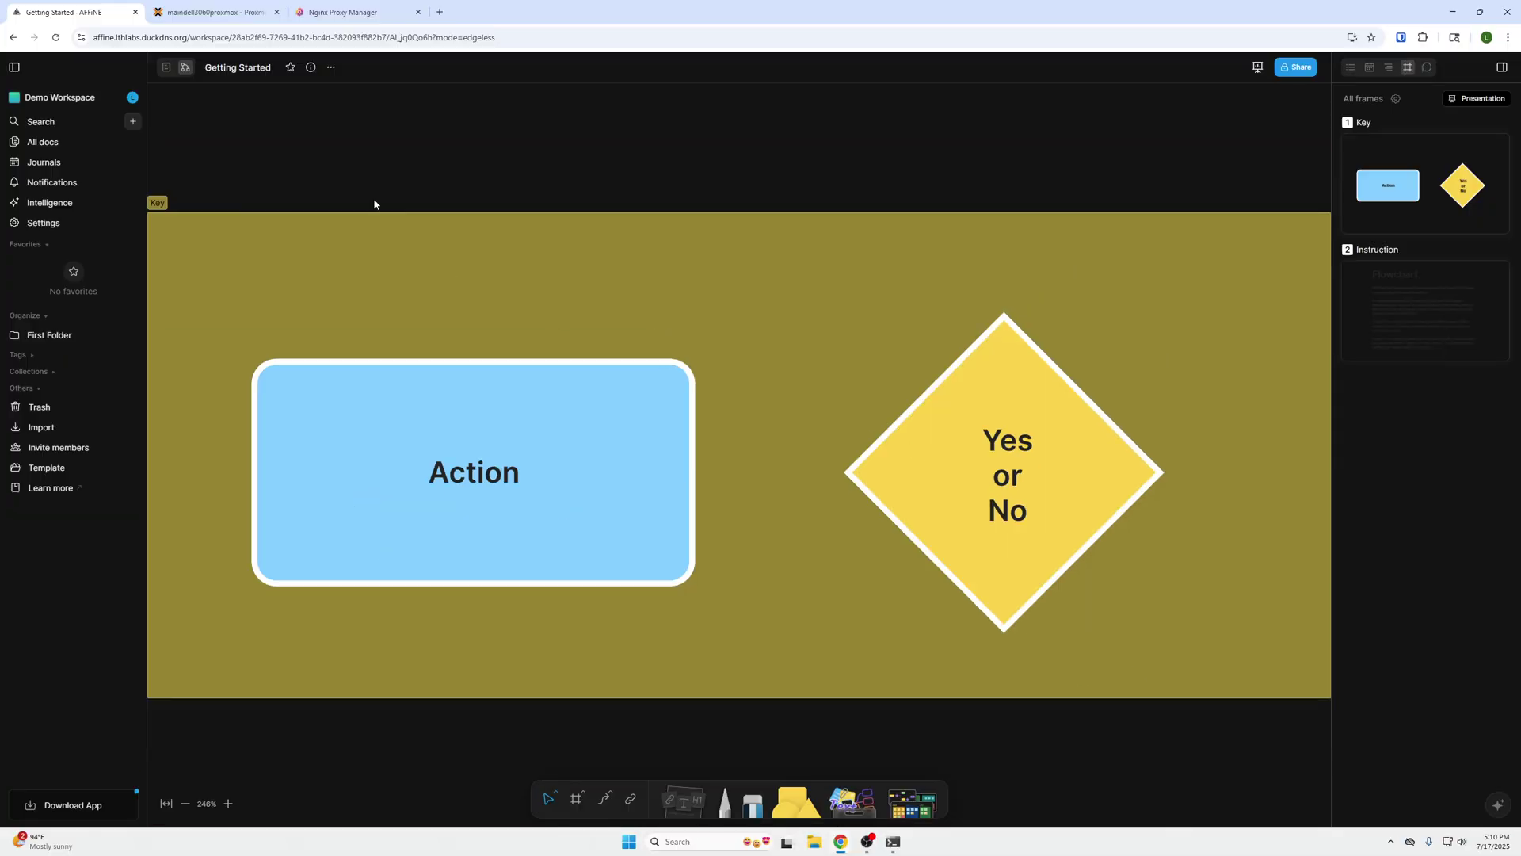
left_click(181, 69)
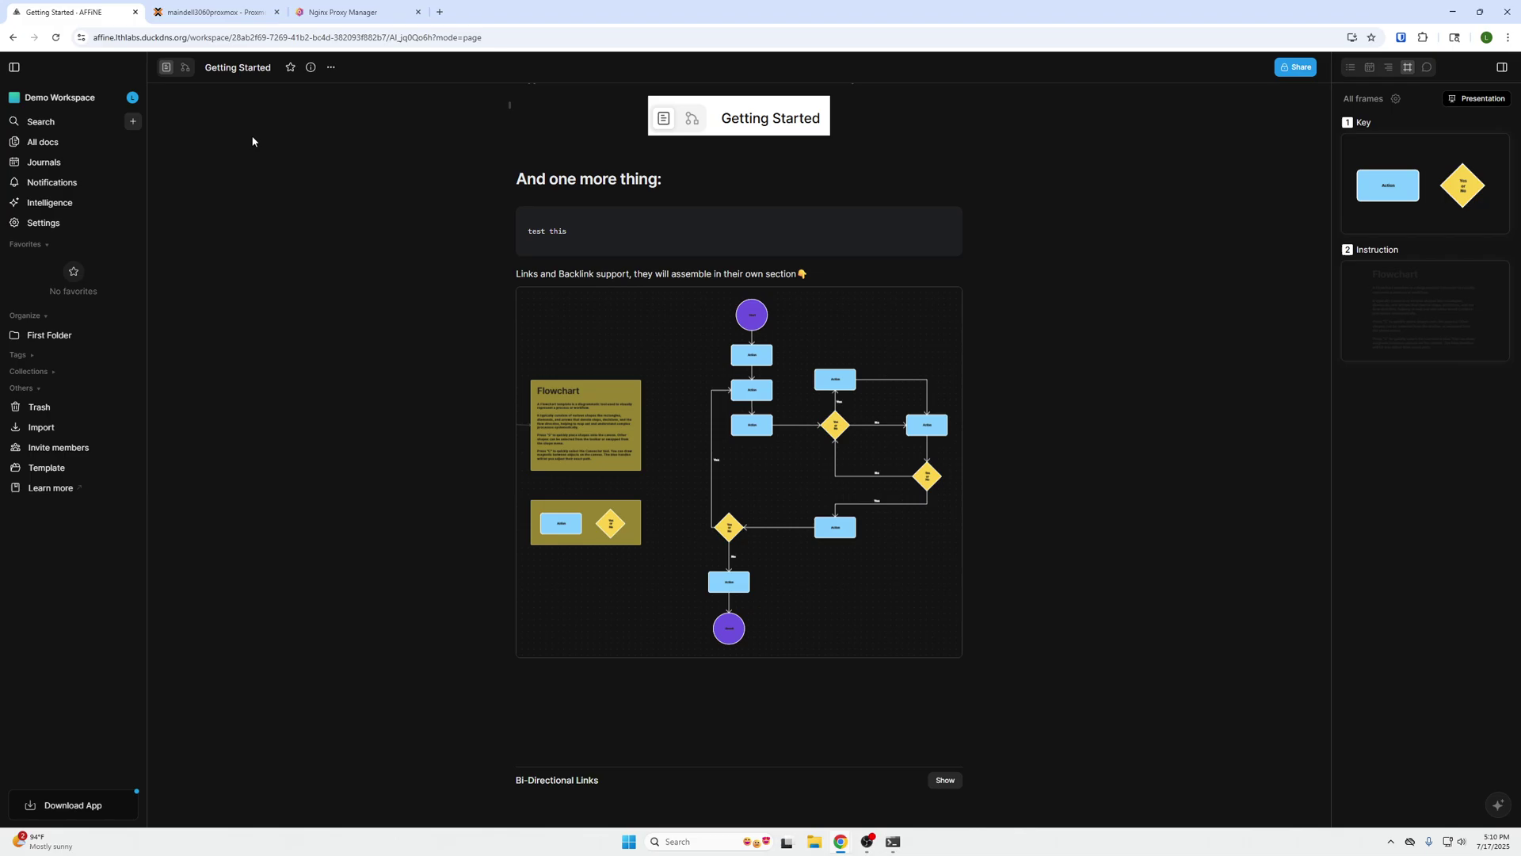
scroll(275, 178, "up", 20)
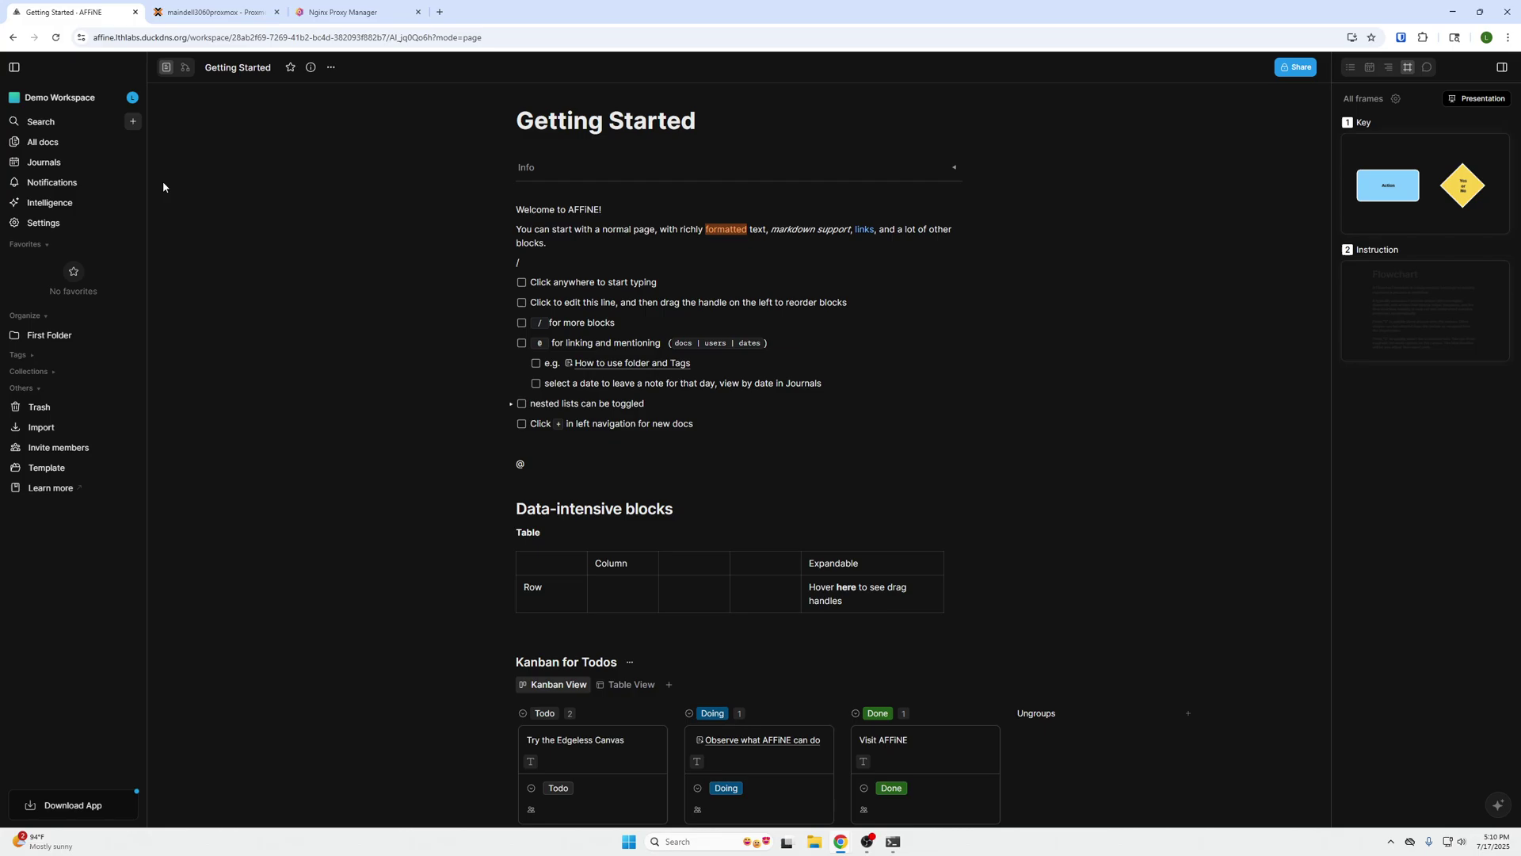
- In The Data Center Project, open the Hugo doc from To do list's Create Website task
left_click(73, 99)
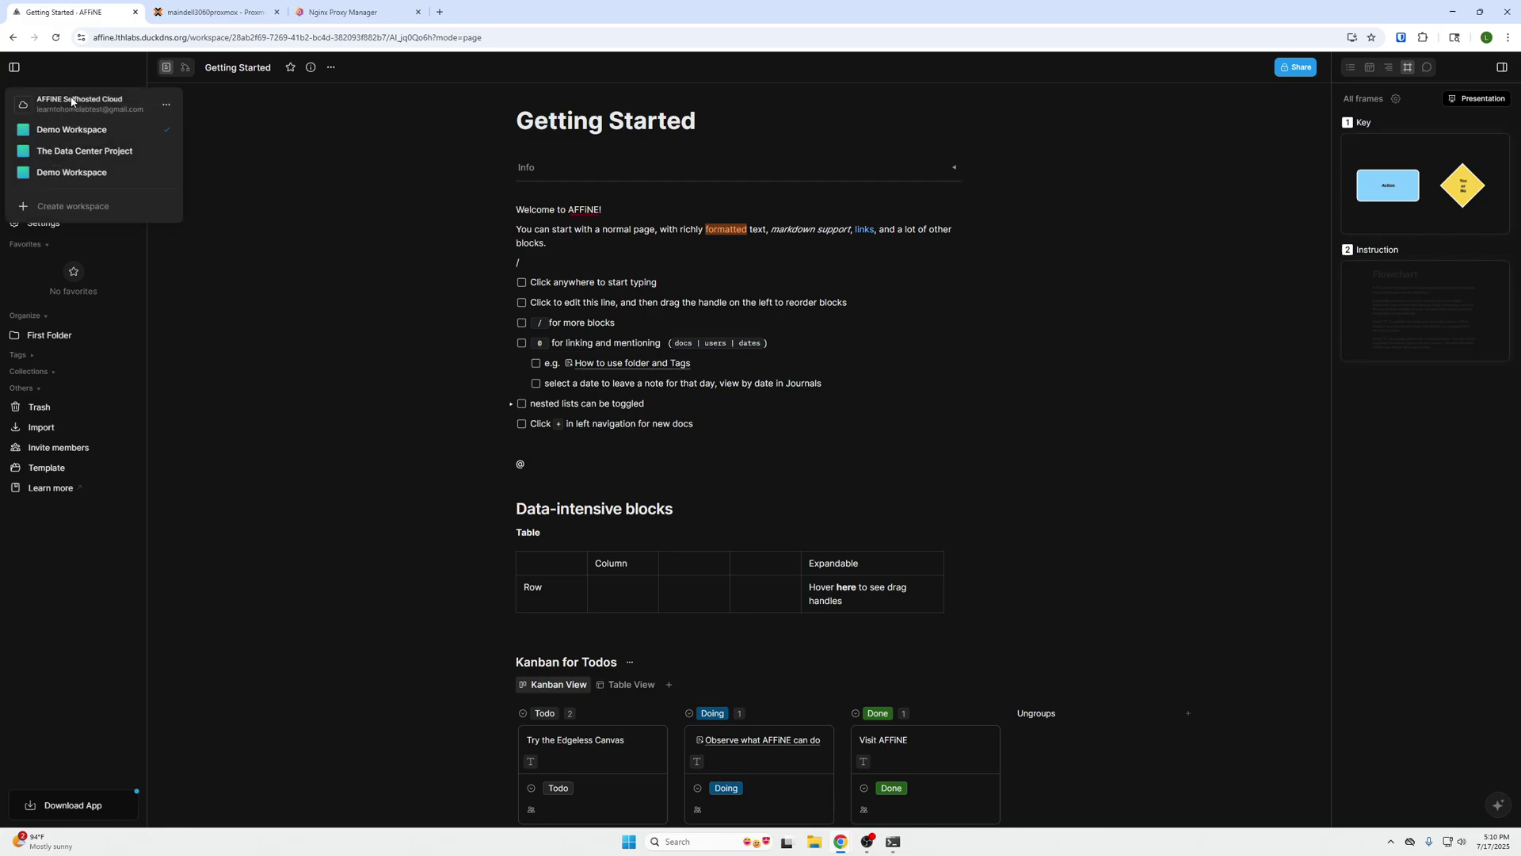
left_click(110, 152)
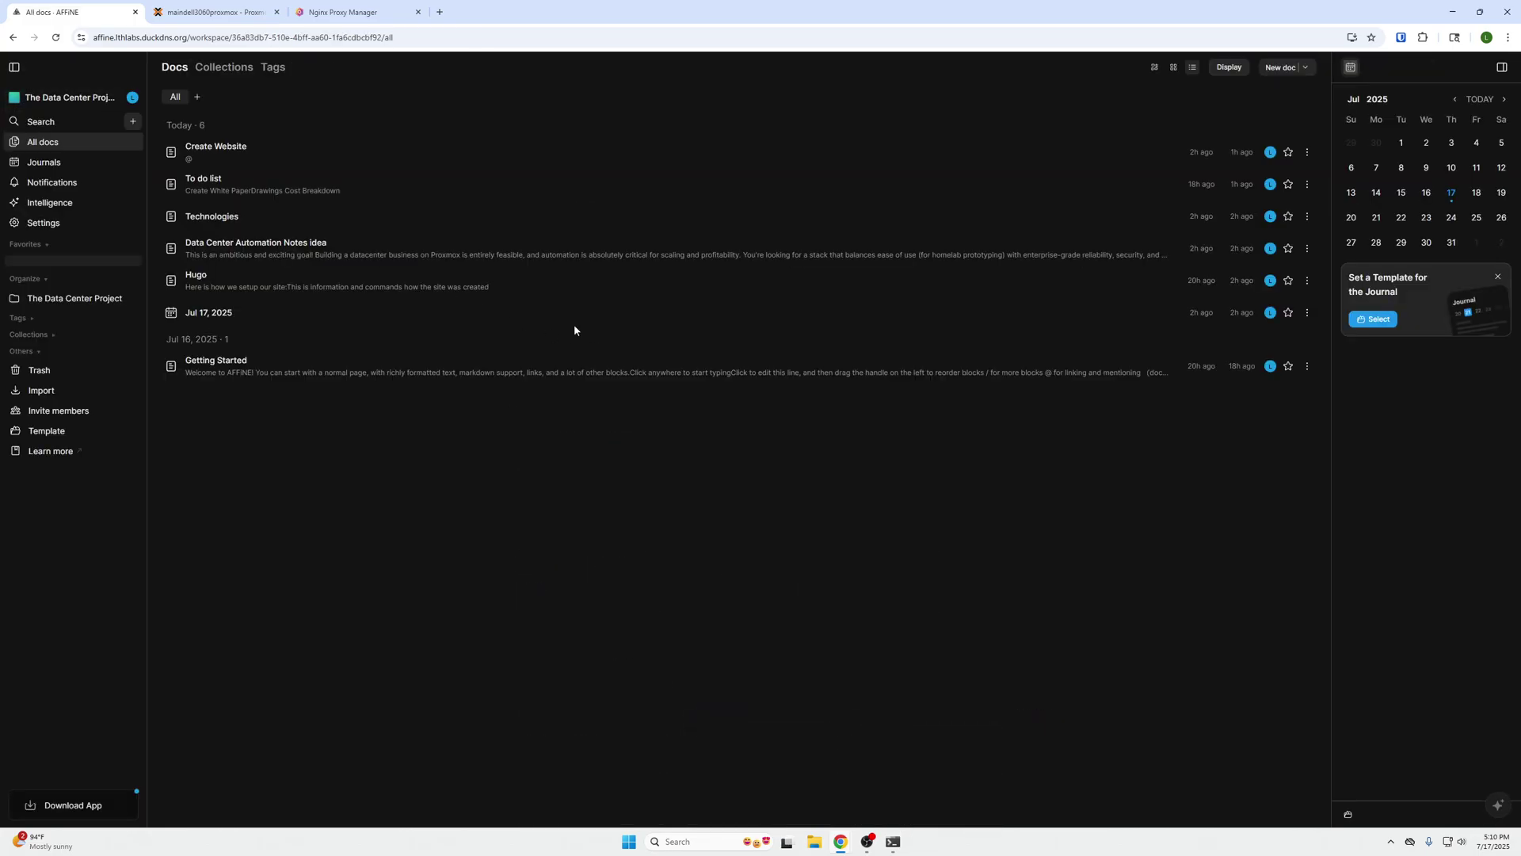
left_click(255, 184)
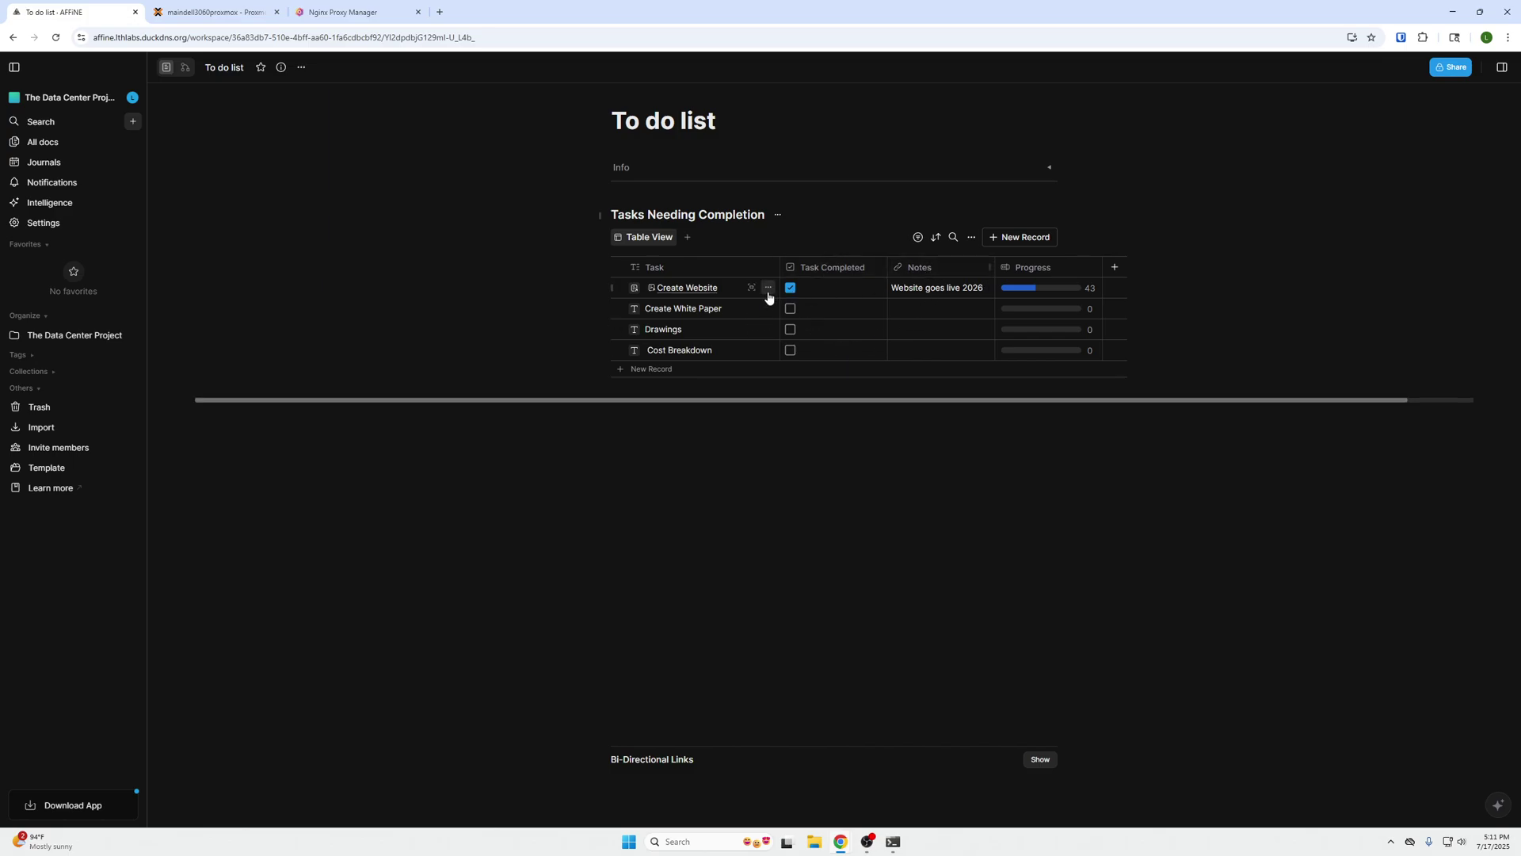
left_click(752, 287)
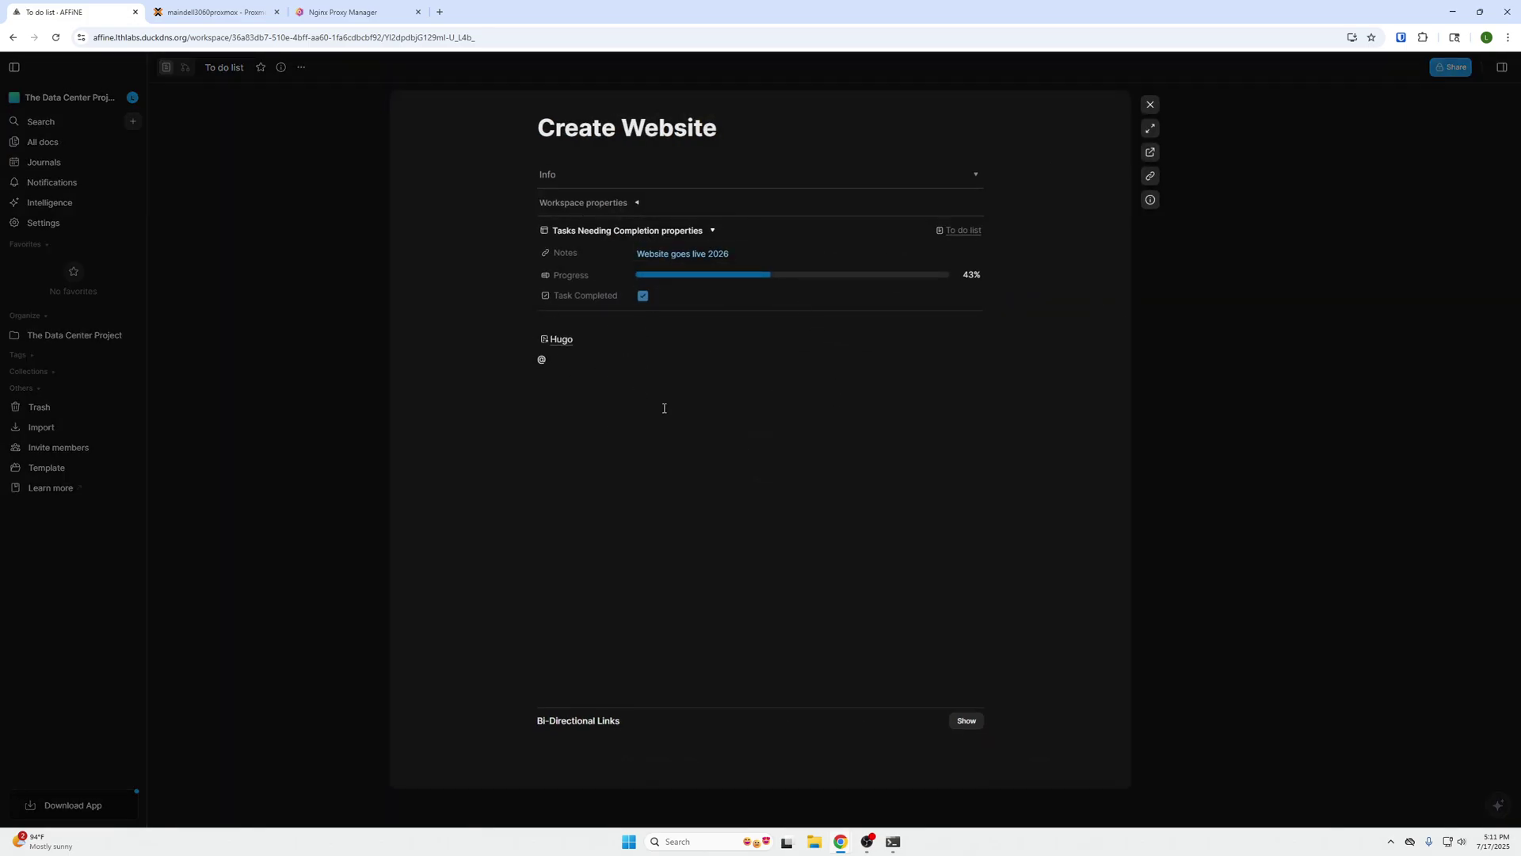
left_click(563, 340)
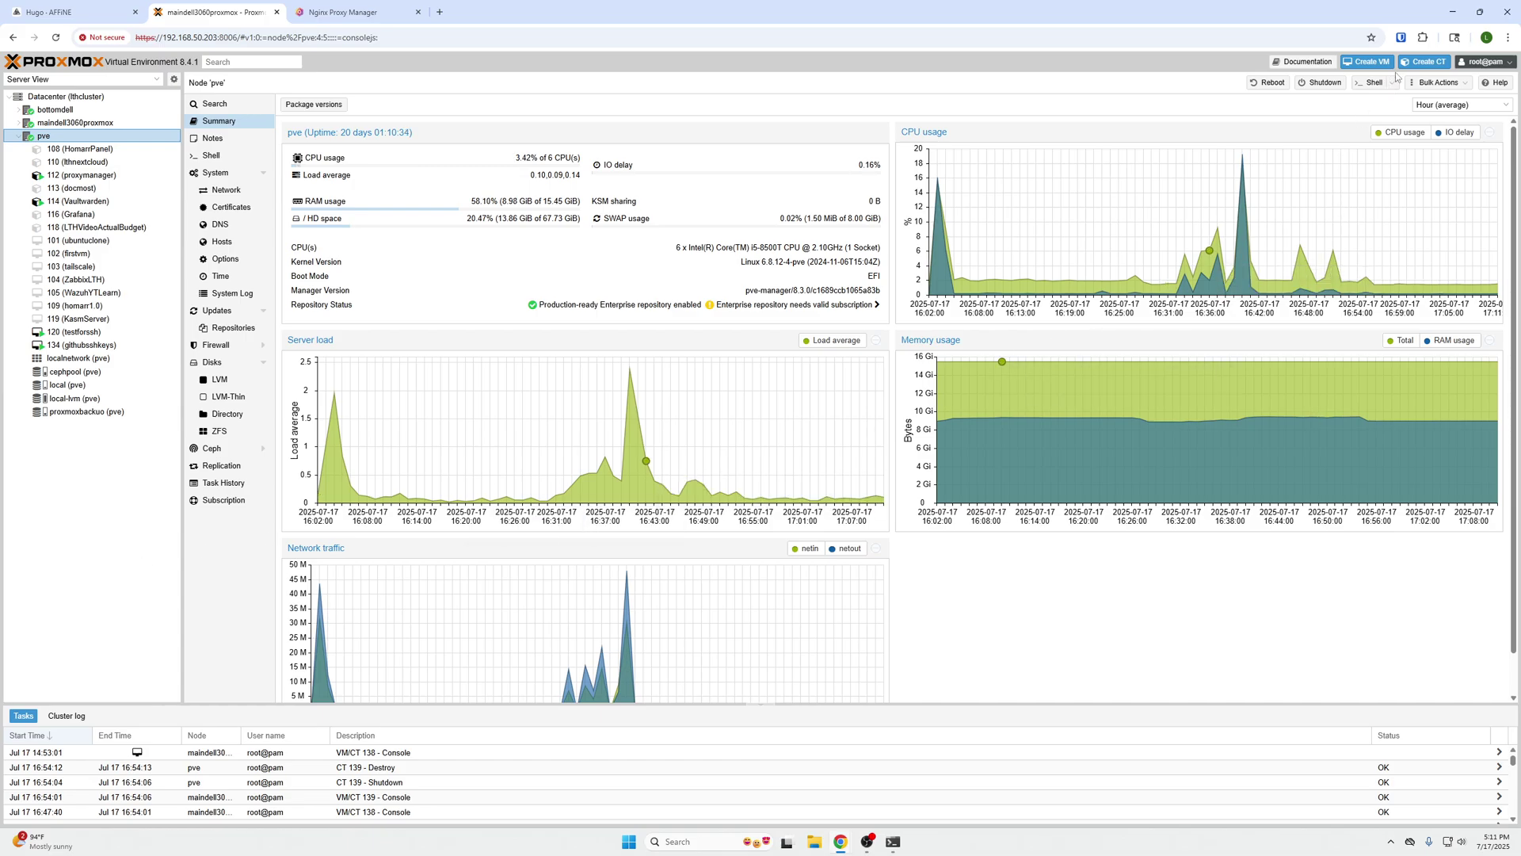
- Start a new container with hostname affinelth and a pasted, confirmed root password
left_click(1418, 65)
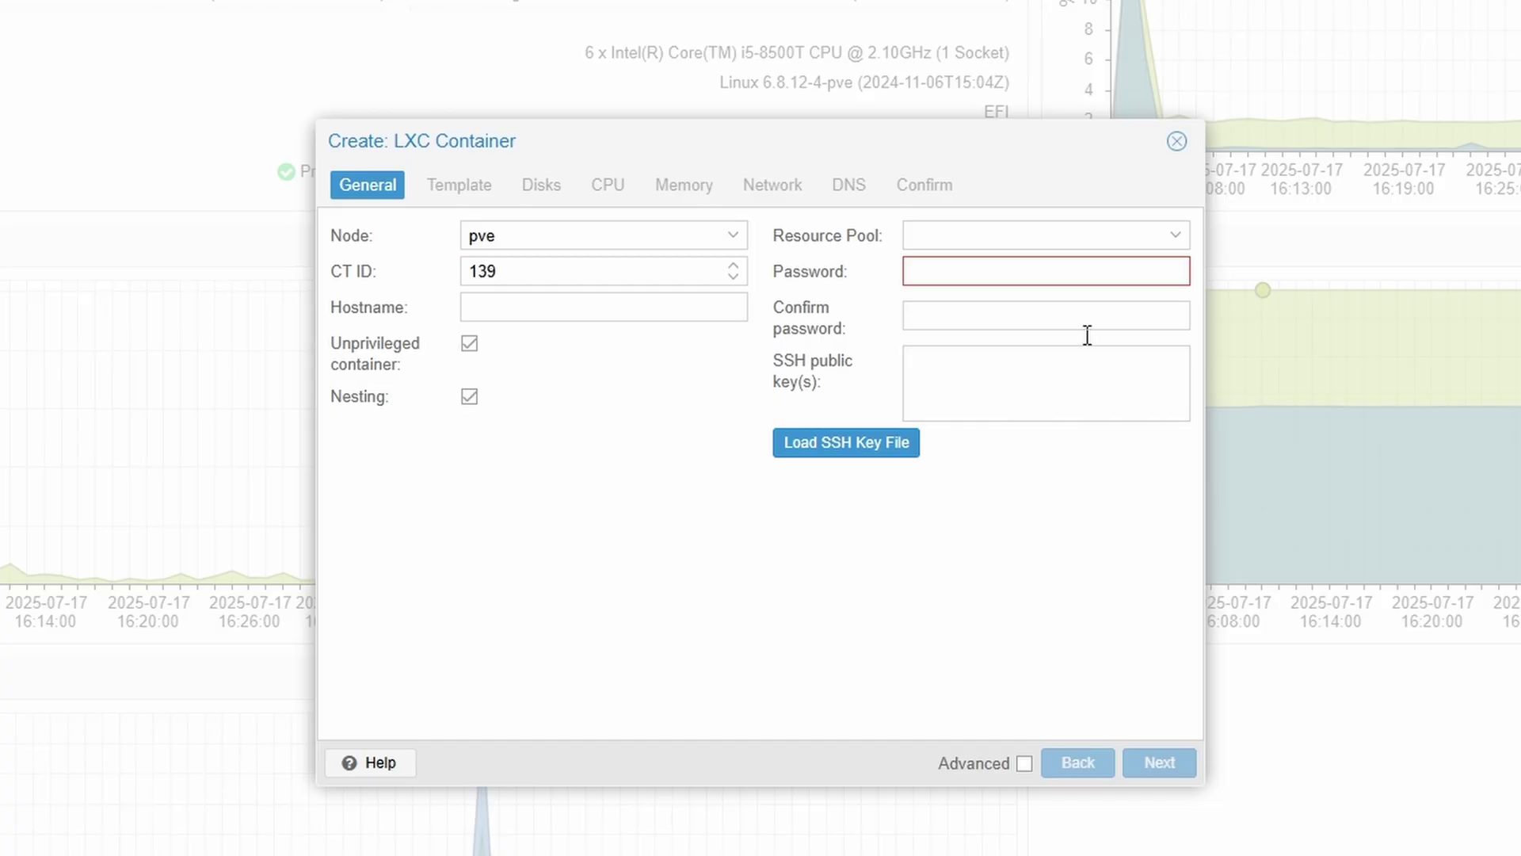
left_click(645, 313)
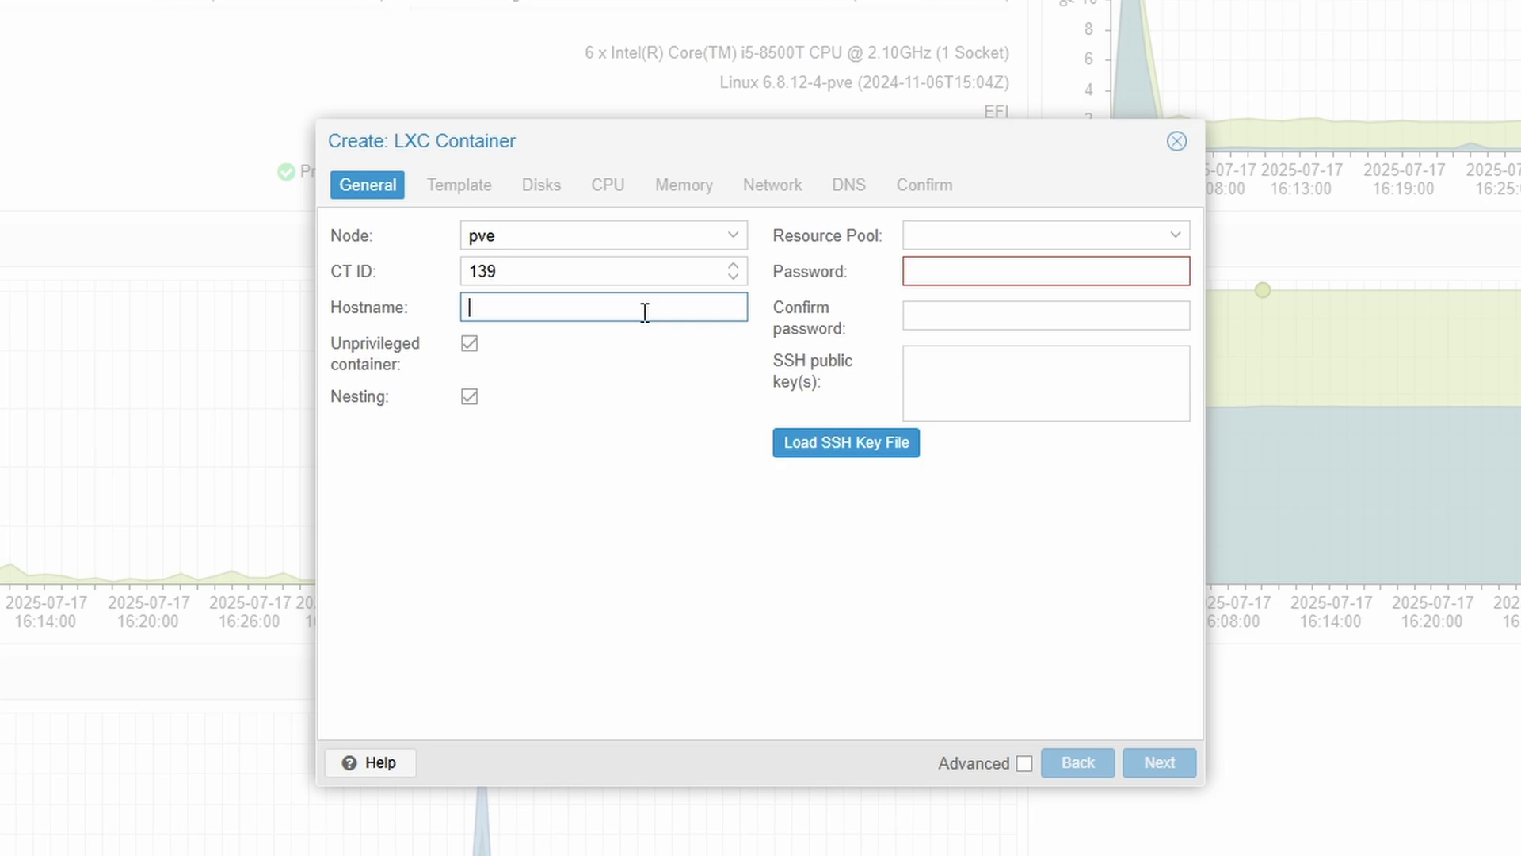
type("affinelth")
left_click(964, 266)
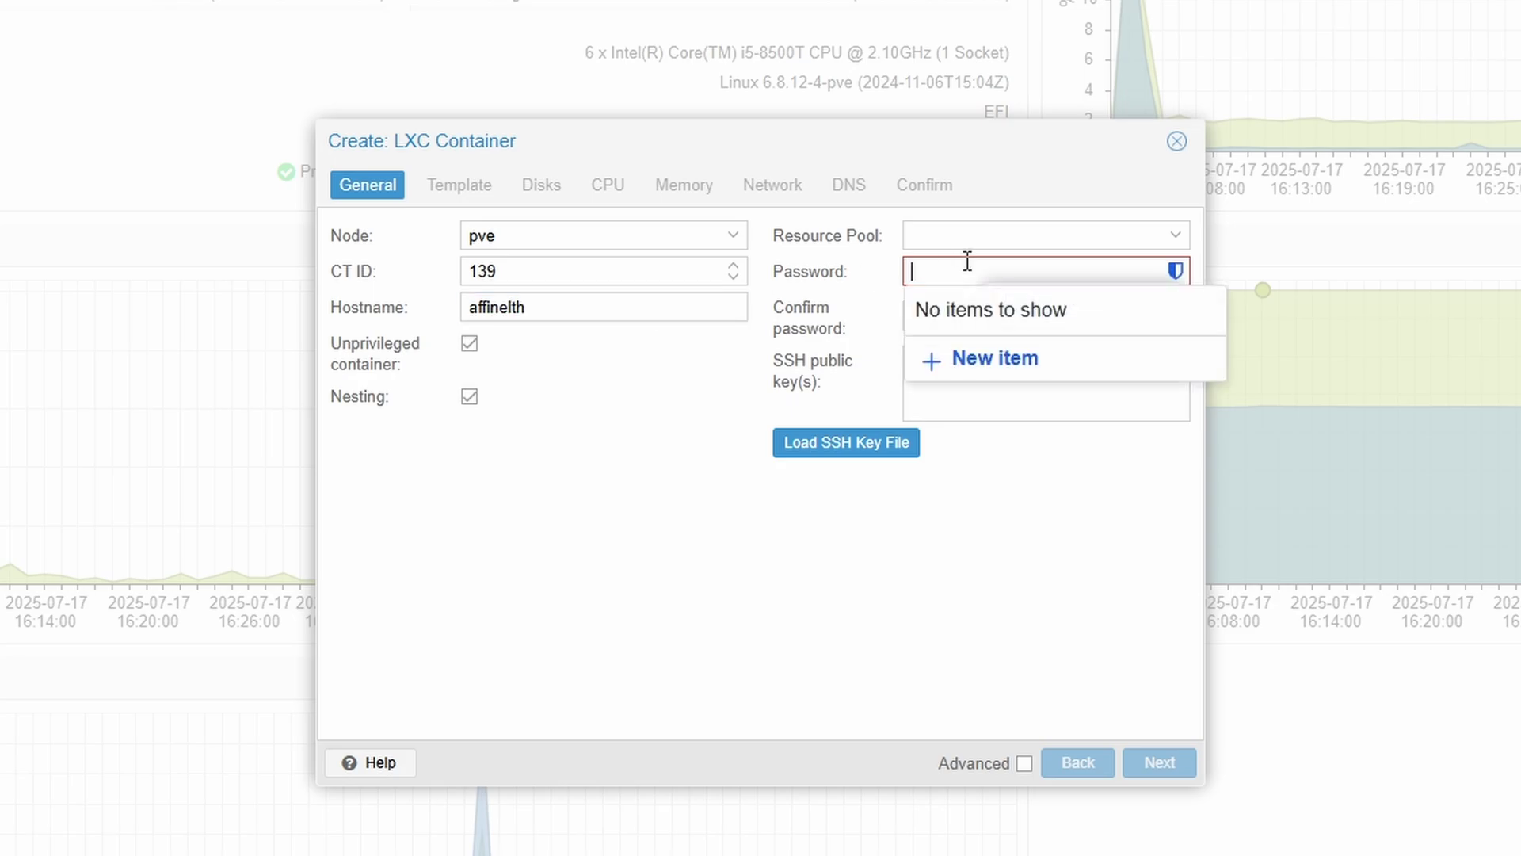
key("Escape")
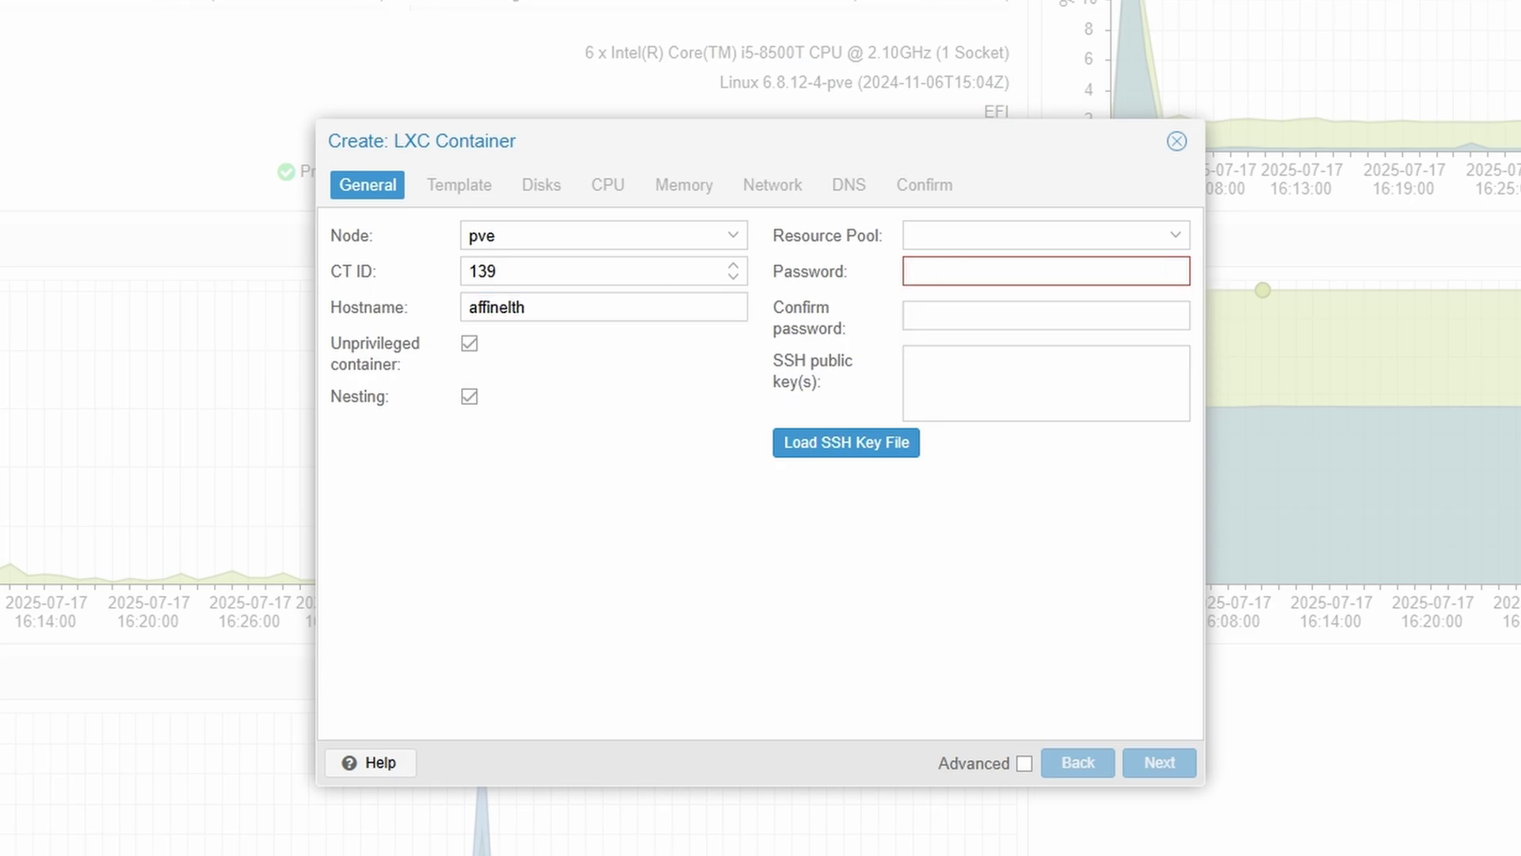
left_click(1050, 274)
key("ctrl+v")
left_click(1035, 315)
key("ctrl+v")
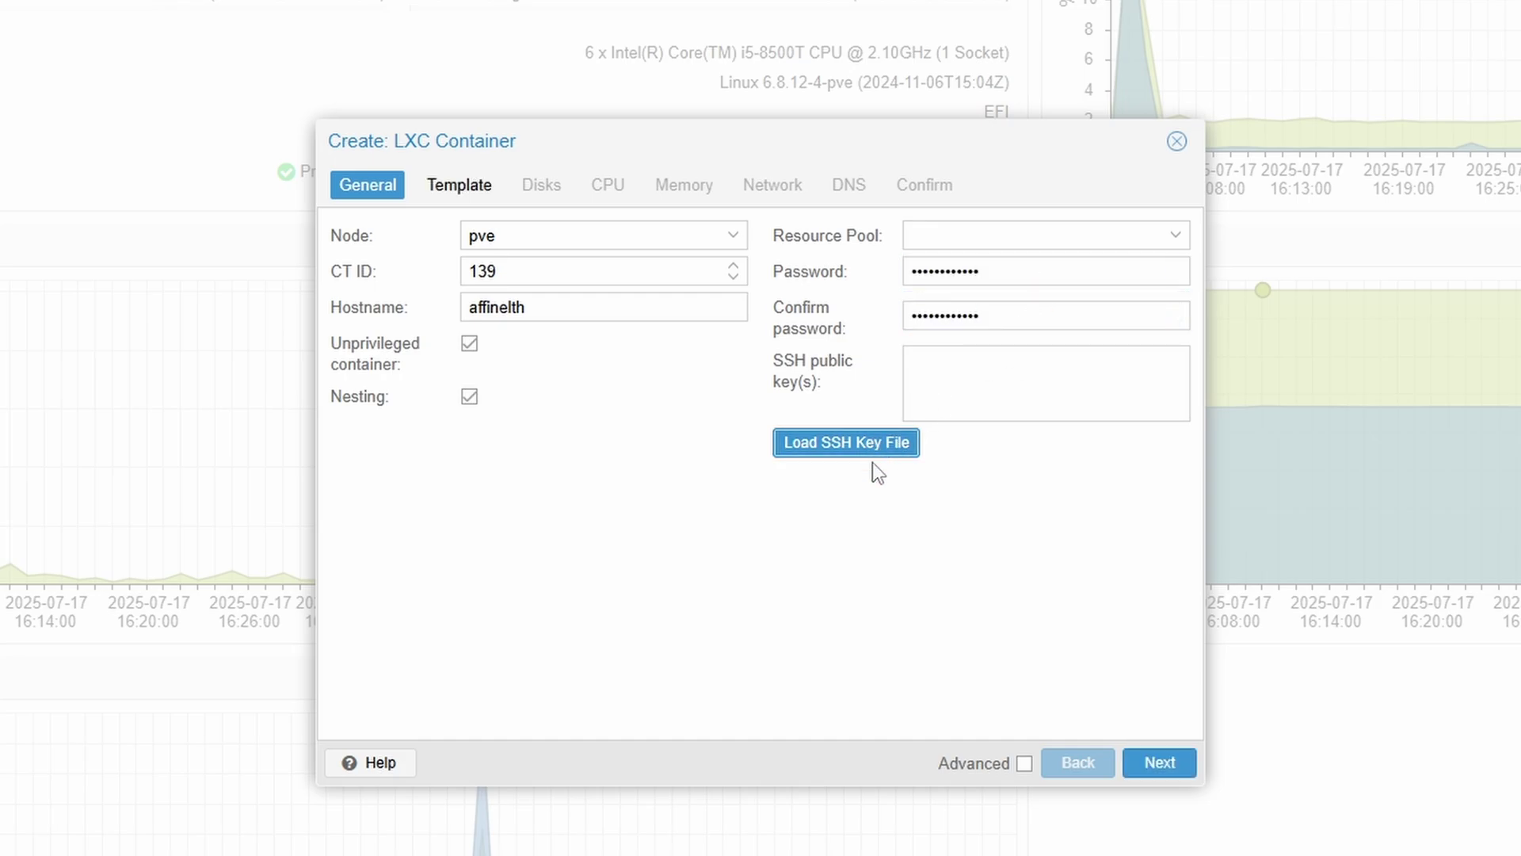
- Load the id_ed25519.pub SSH key file and advance to the Template step
left_click(863, 447)
left_click(141, 128)
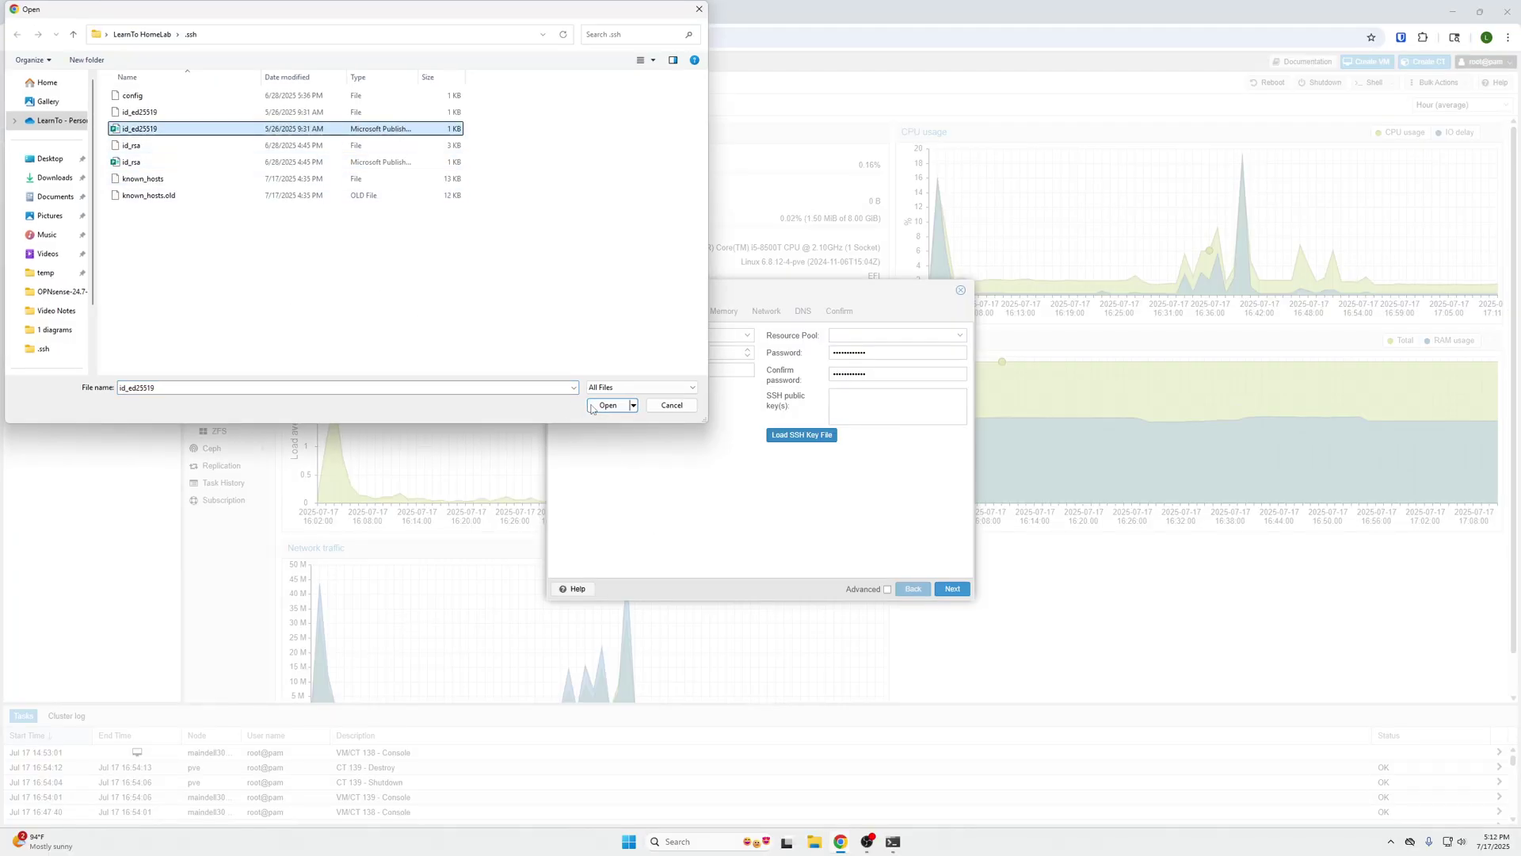
left_click(608, 405)
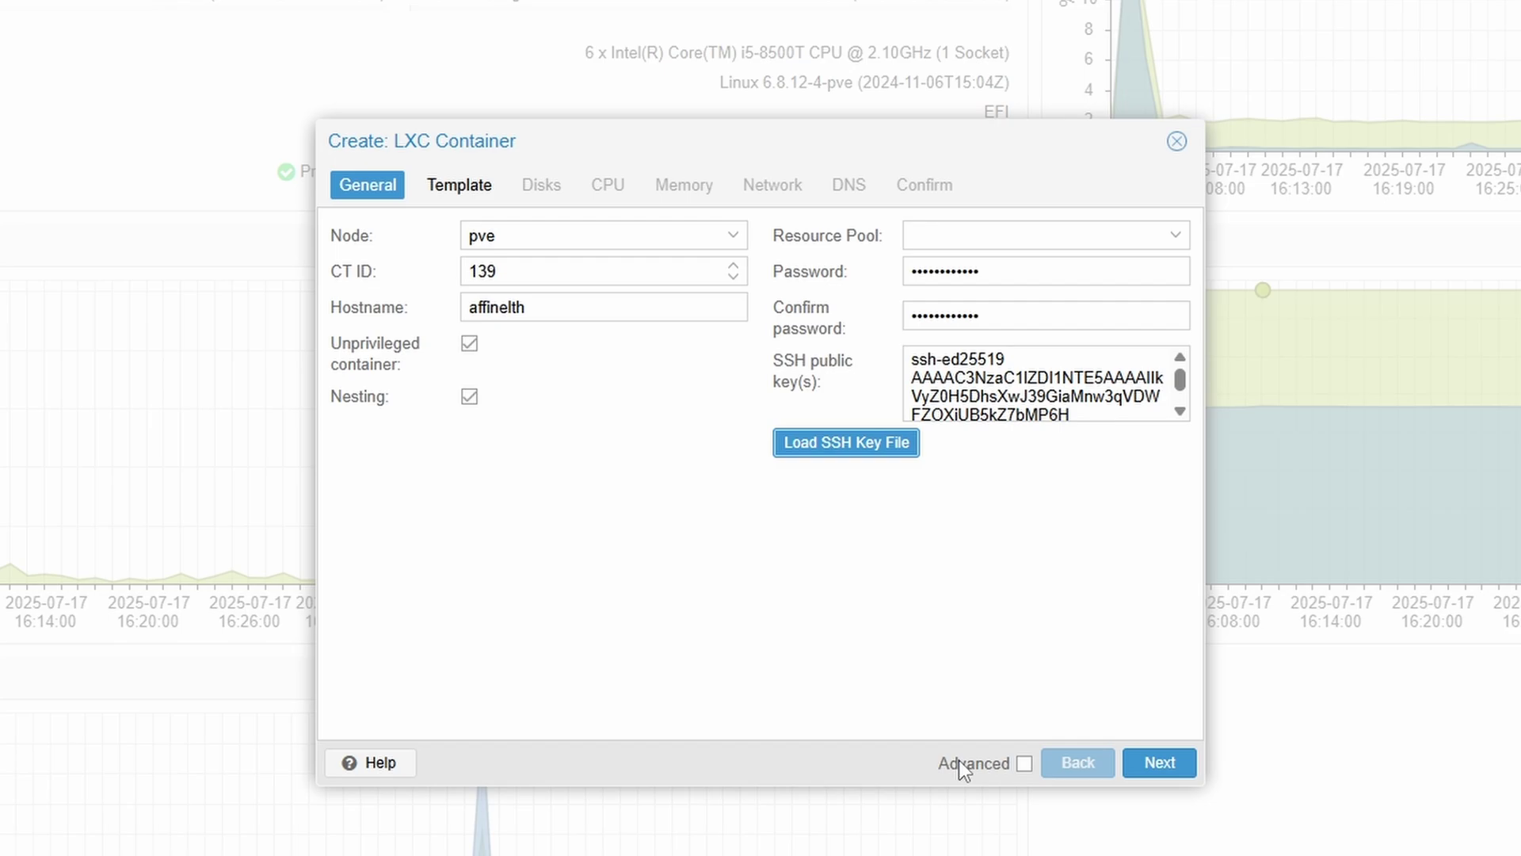
left_click(1159, 762)
- Choose the Ubuntu 22.04 template and set the disk size to 10 GiB
left_click(717, 273)
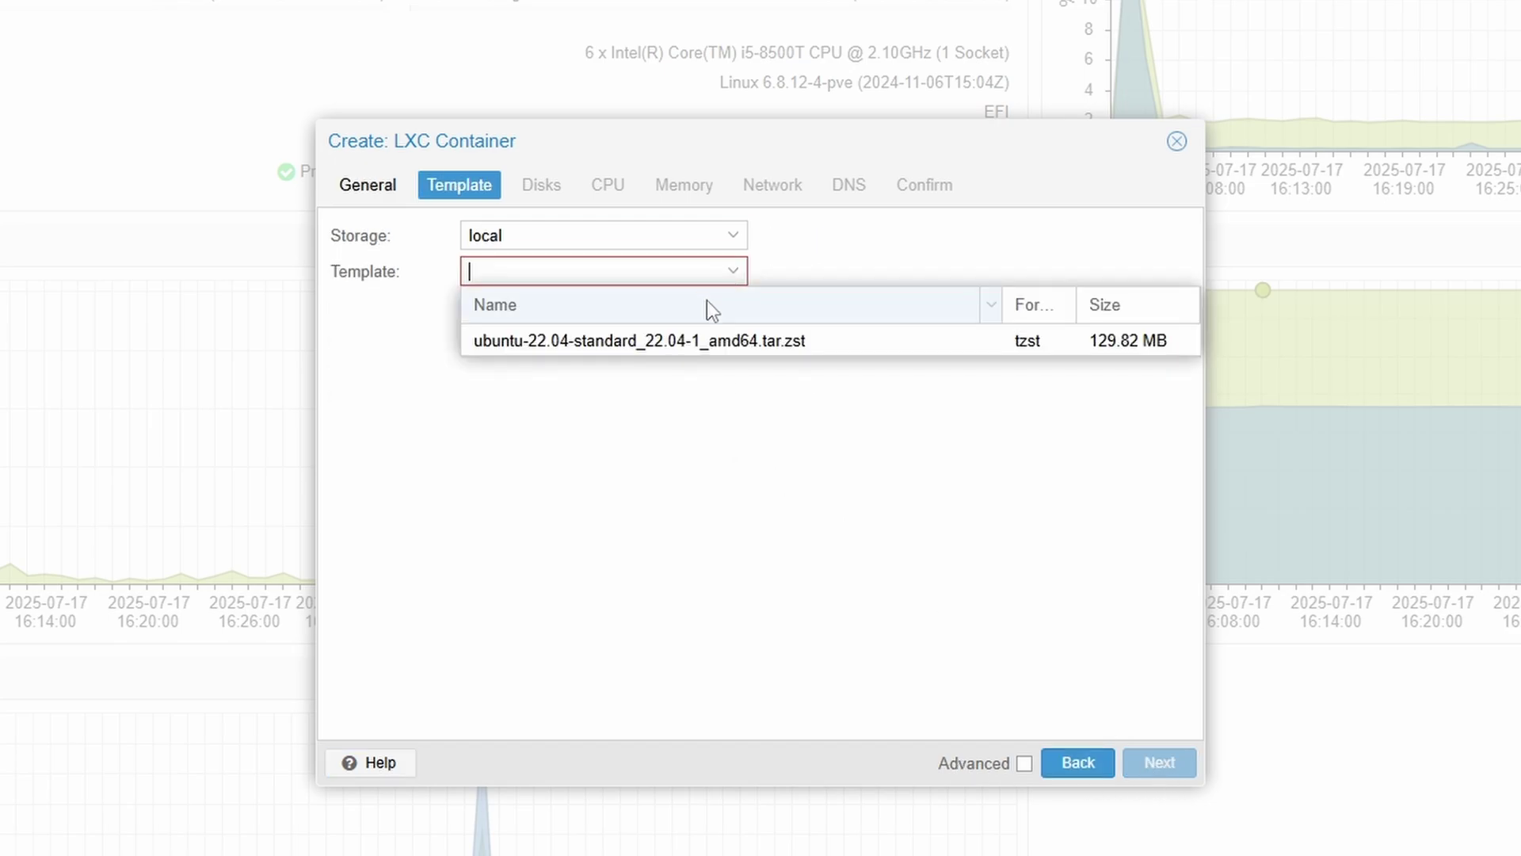
left_click(655, 342)
left_click(1161, 762)
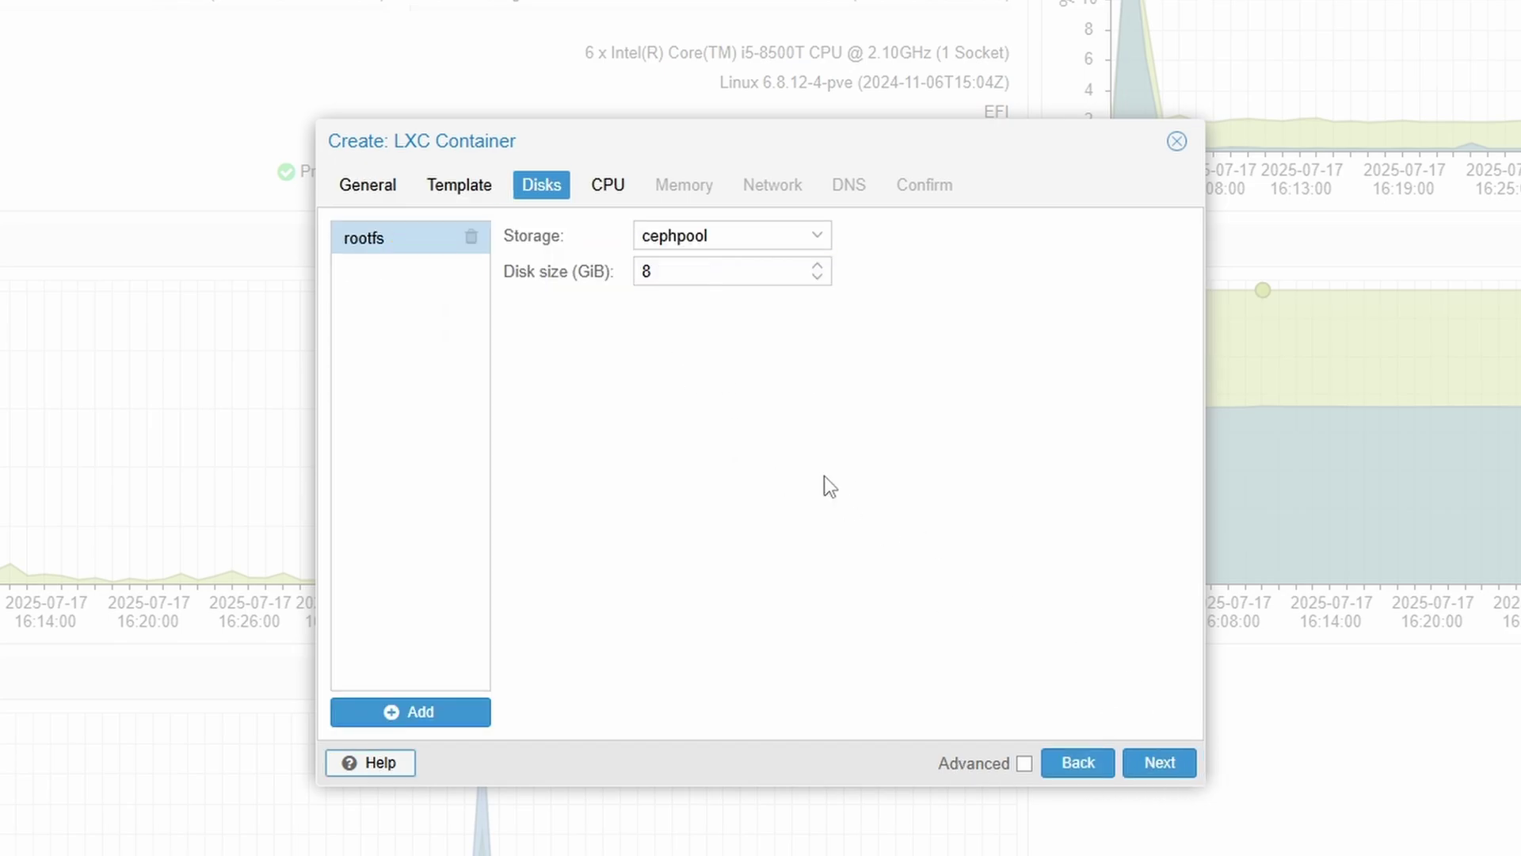
double_click(731, 272)
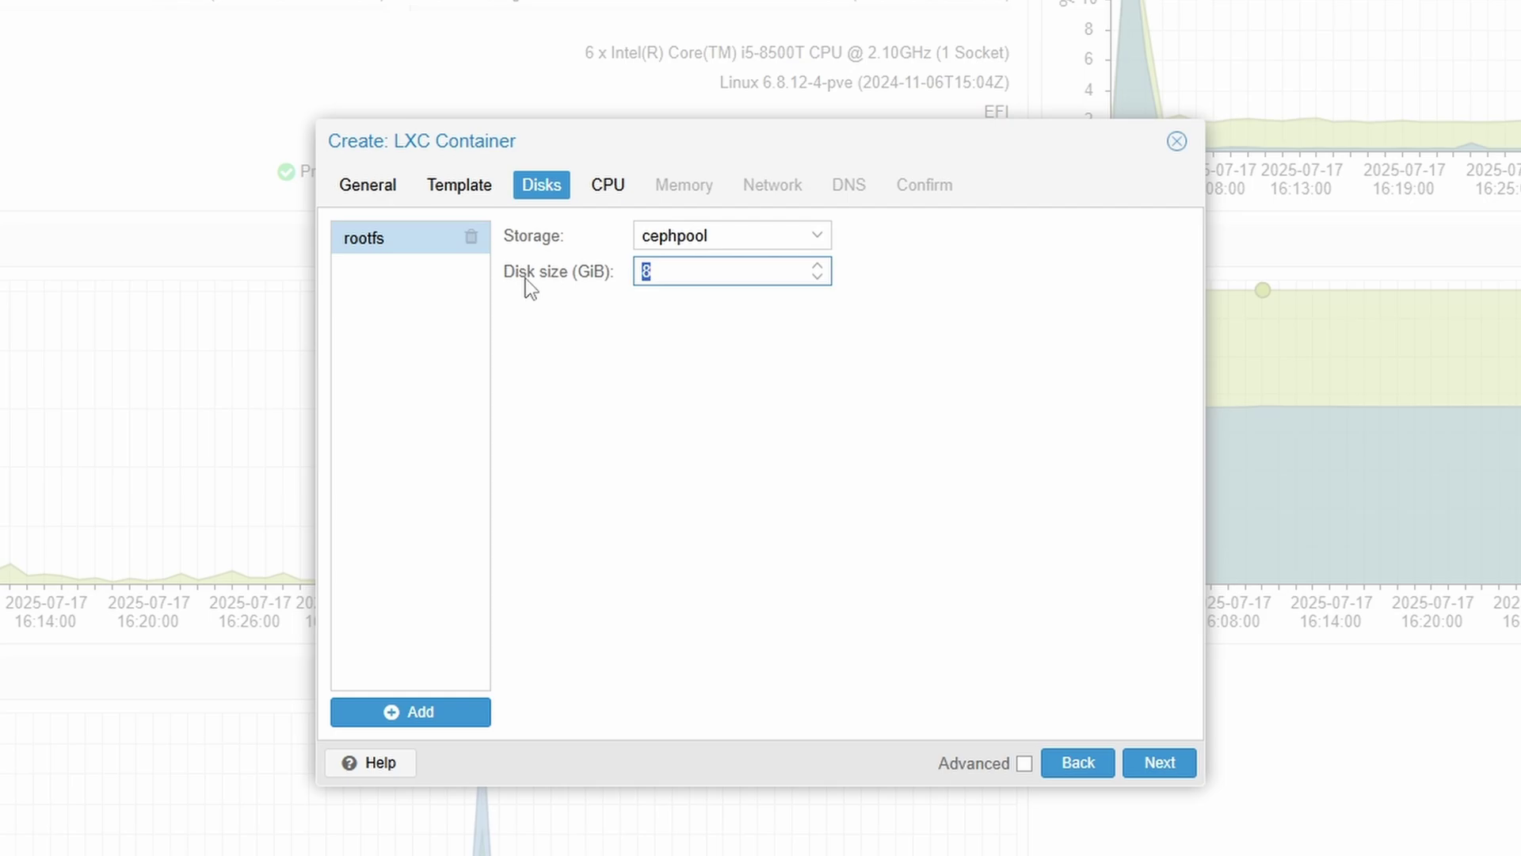
type("10")
left_click(830, 507)
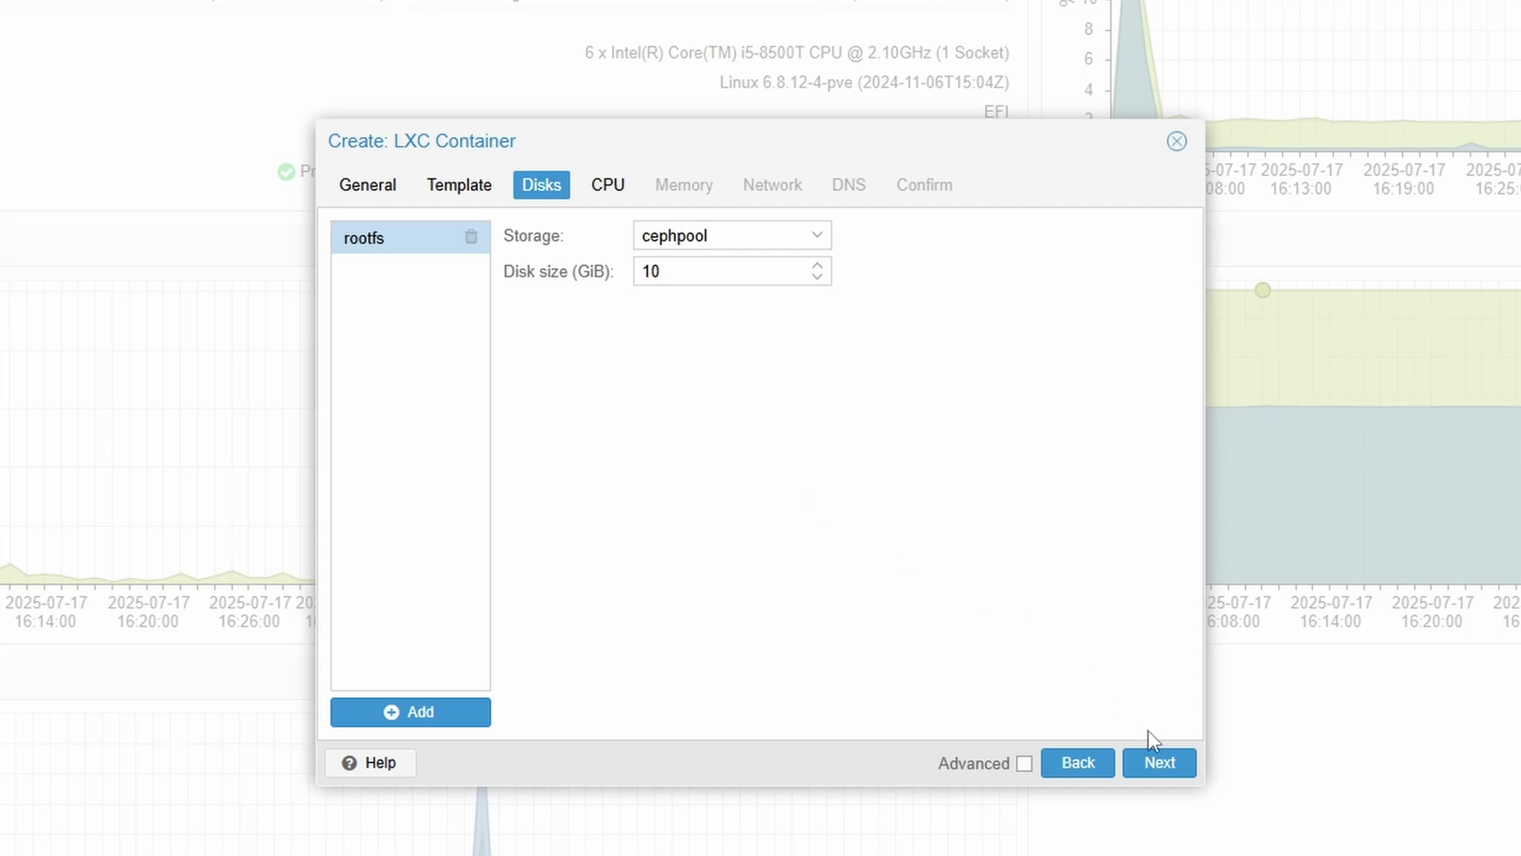
left_click(1165, 767)
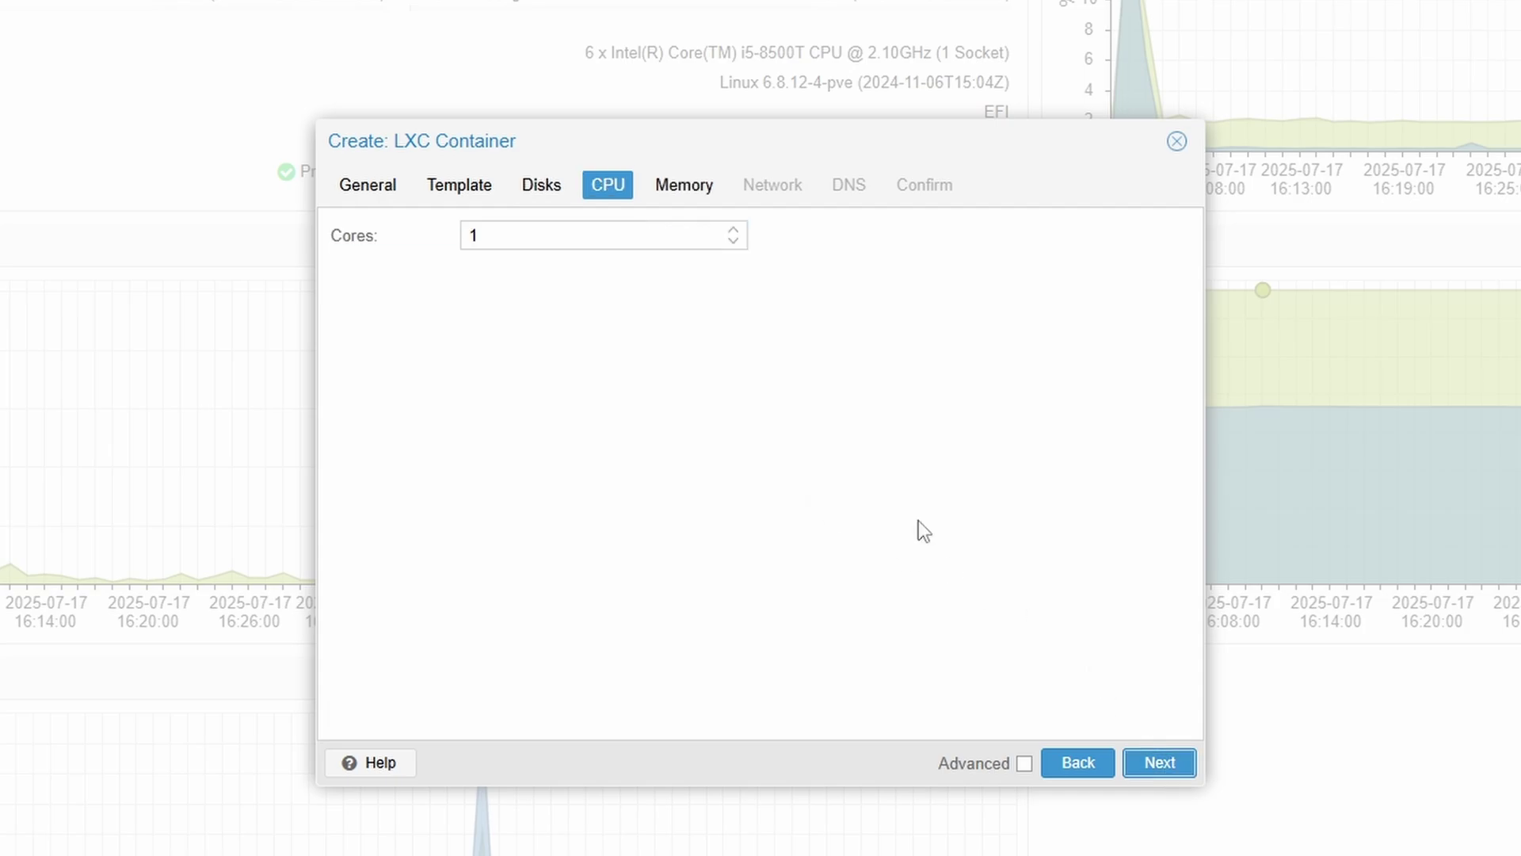
- Give the container 4 CPU cores
left_click(735, 229)
left_click(734, 229)
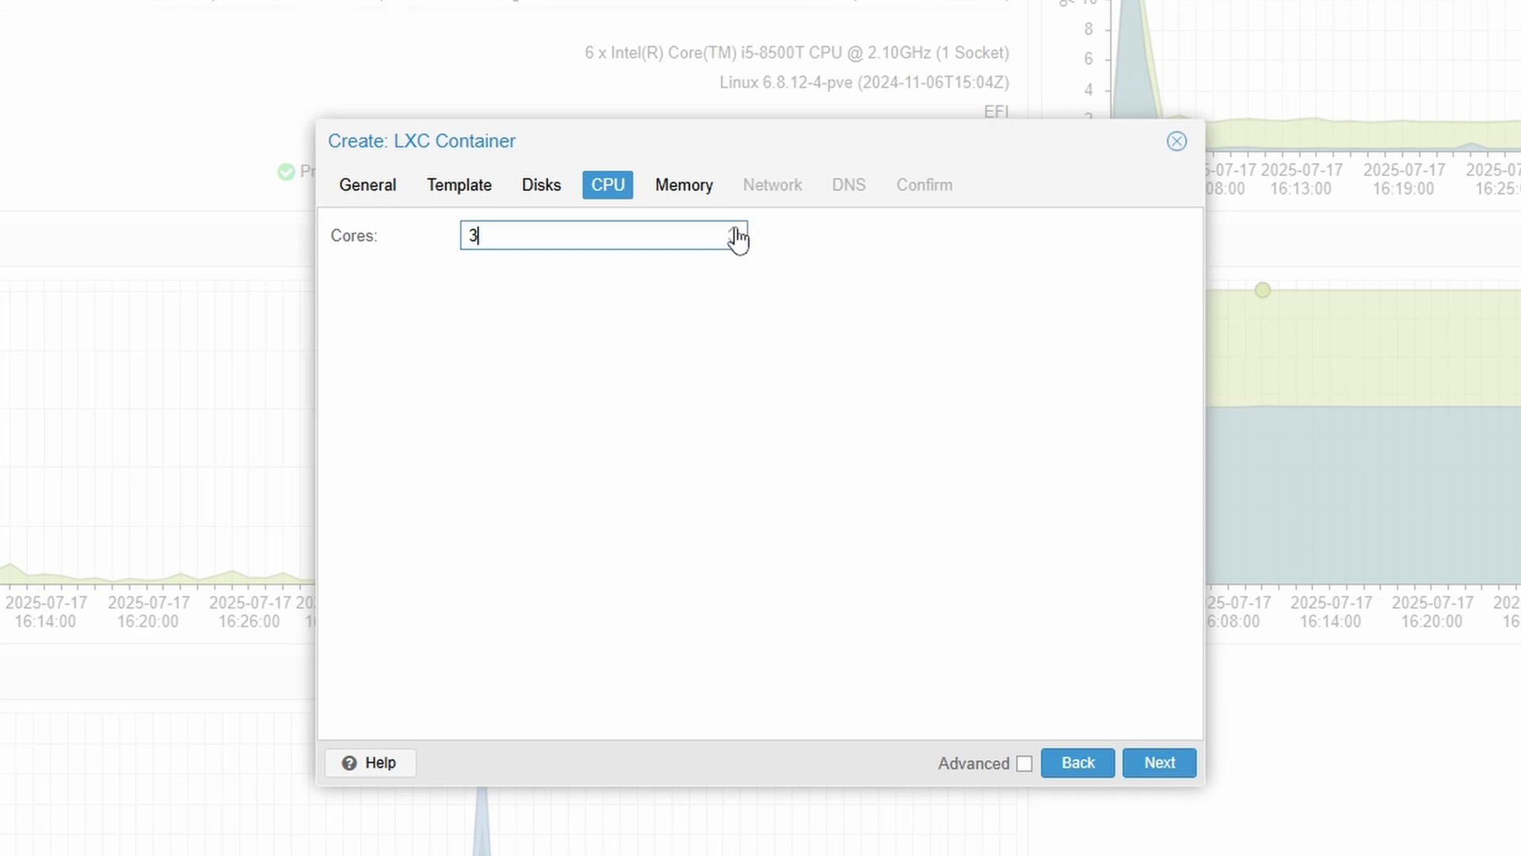
left_click(735, 229)
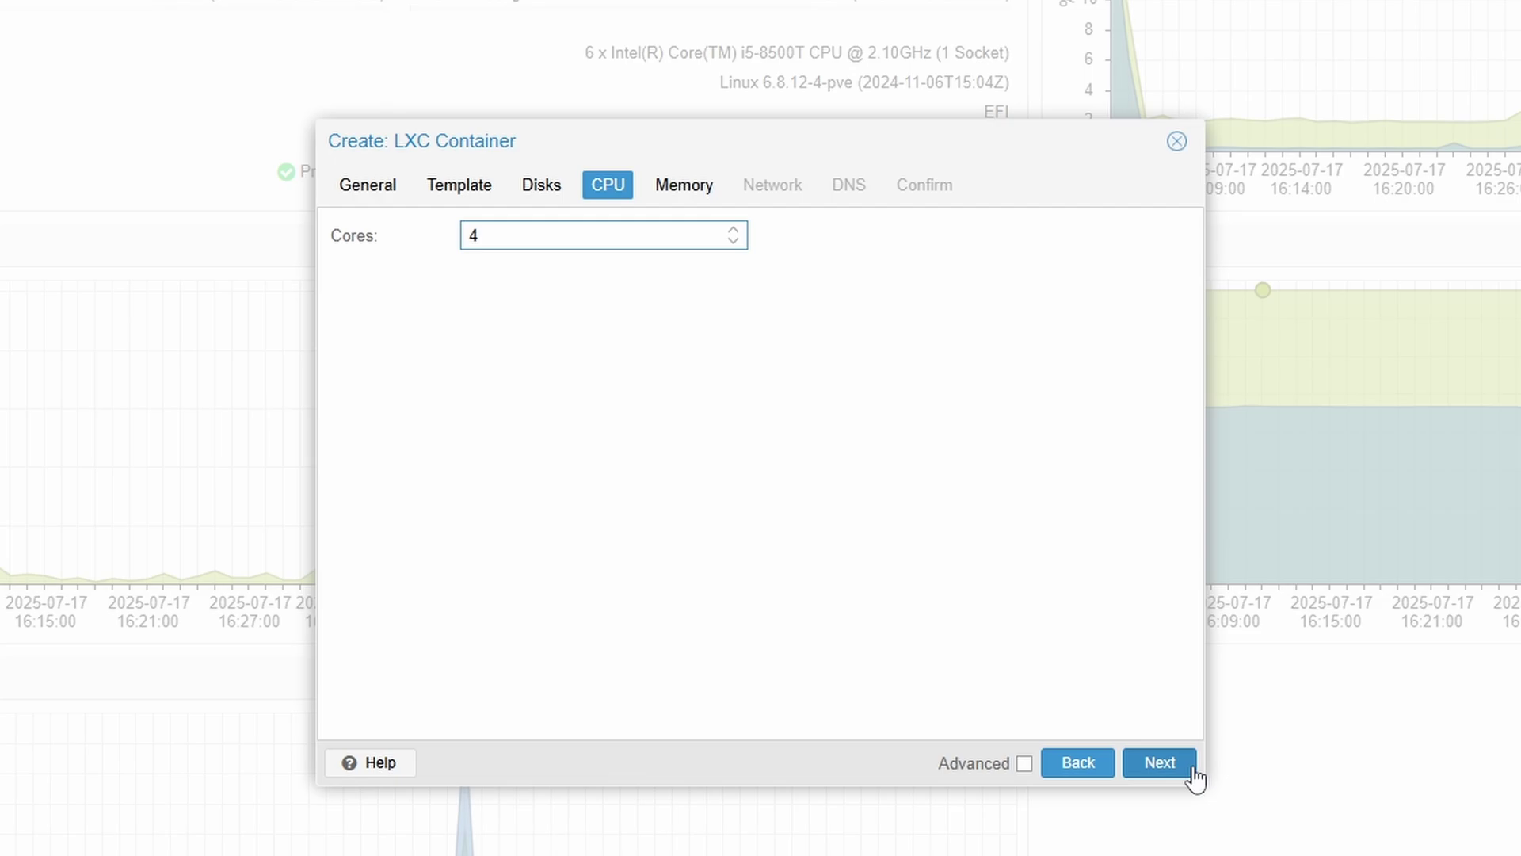
left_click(1153, 752)
left_click(1154, 757)
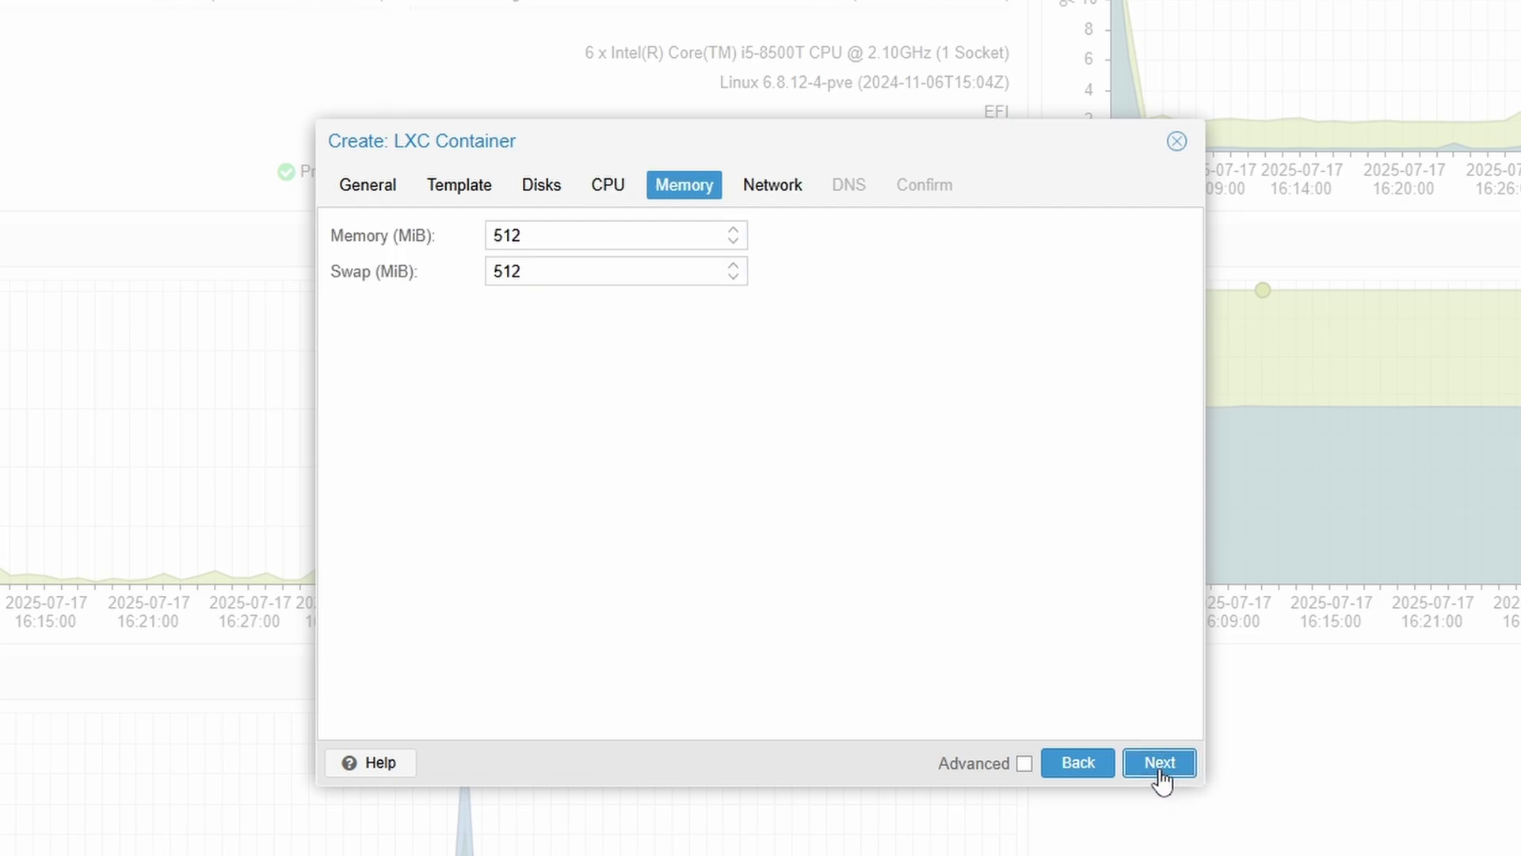
- Set both memory and swap to 4096 MiB
left_click_drag(583, 235, 372, 234)
type("4096")
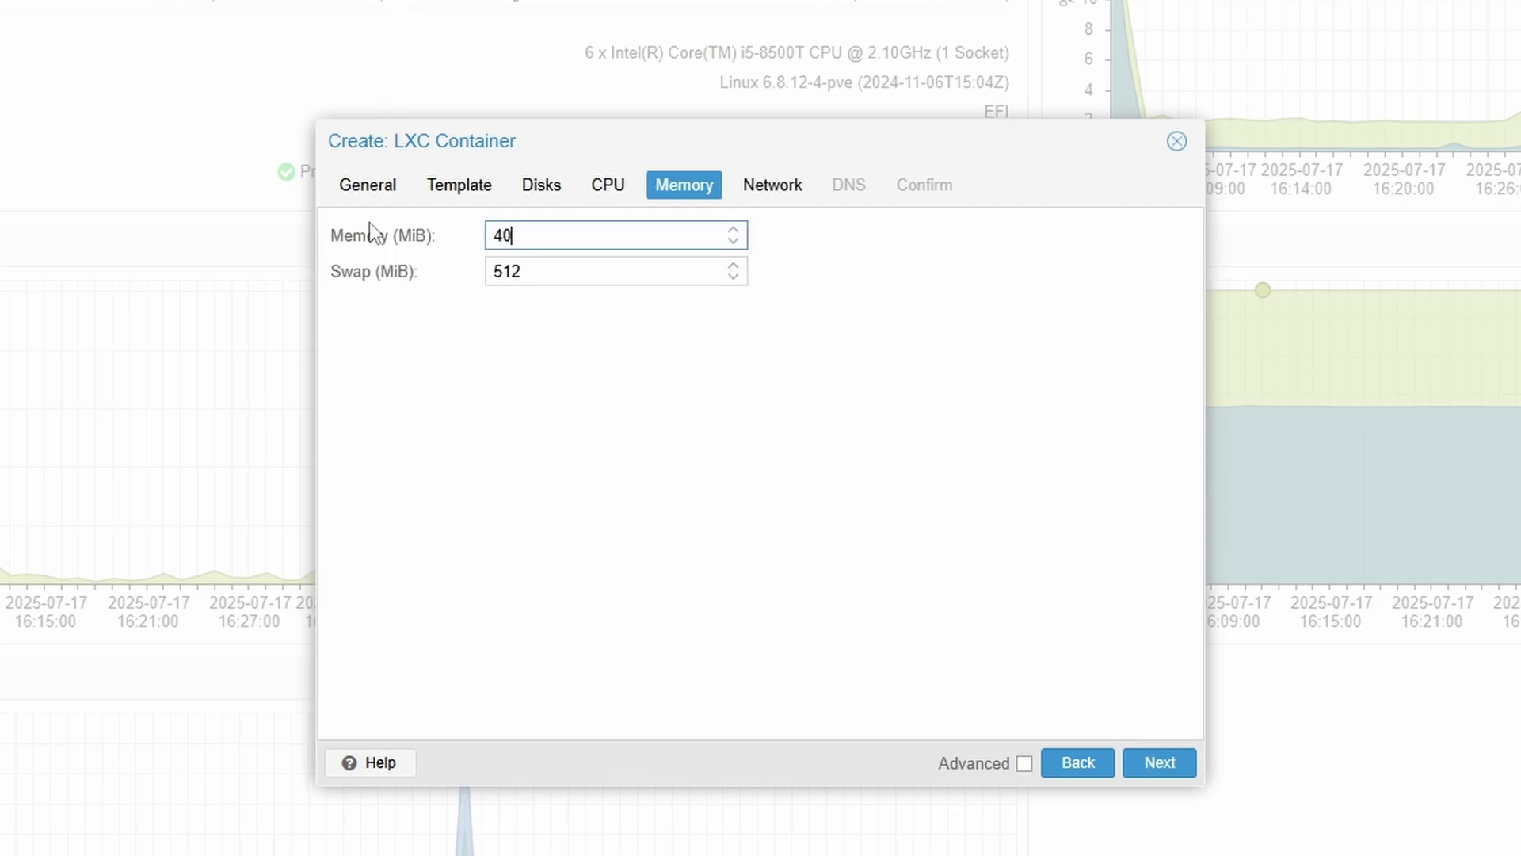
double_click(606, 248)
double_click(615, 271)
type("4096")
left_click(1159, 762)
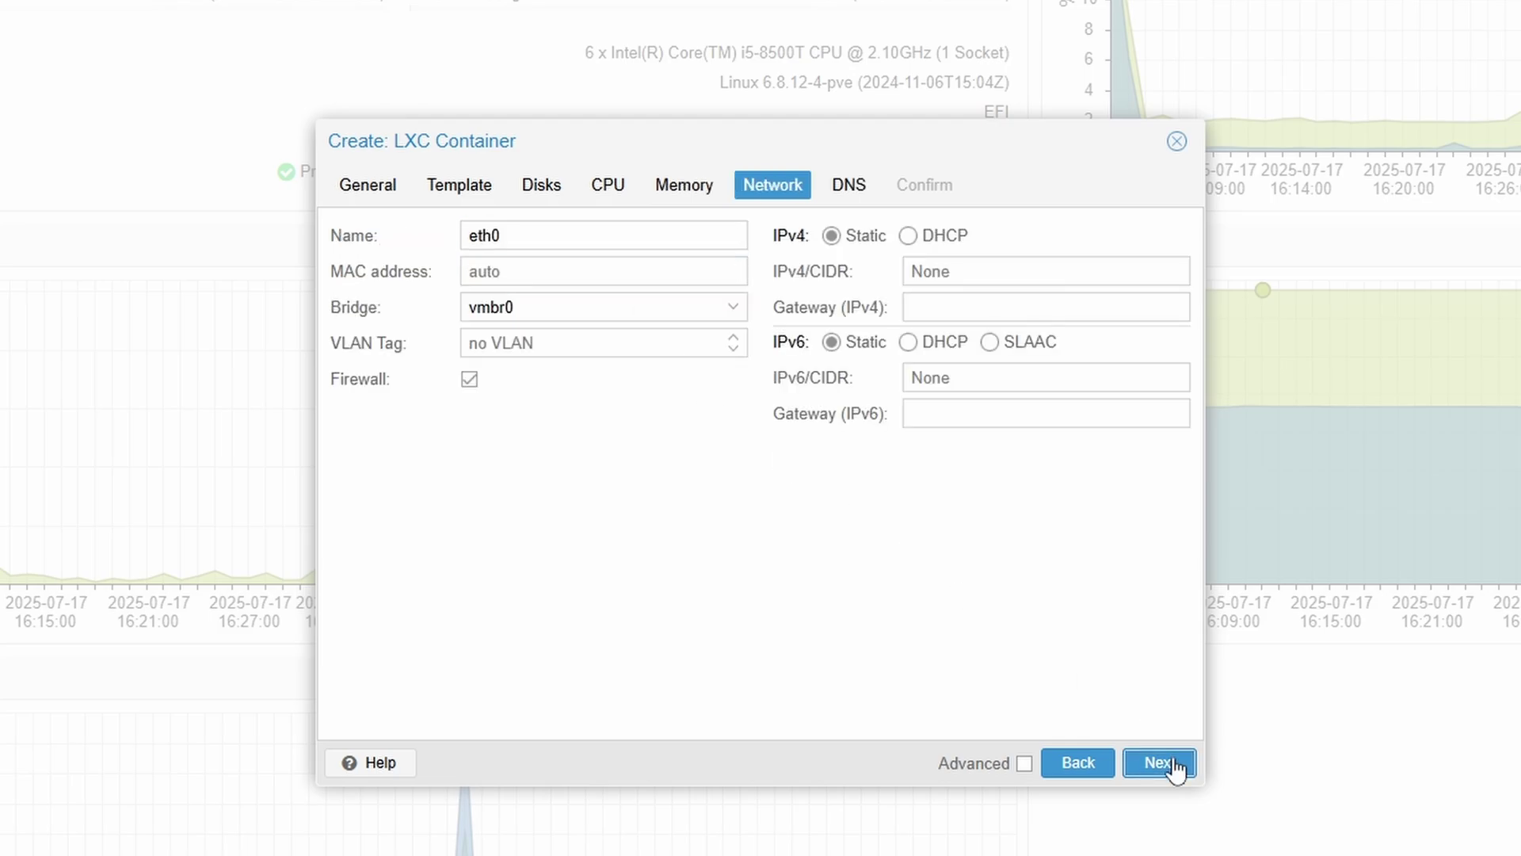
- Use DHCP for IPv4 and IPv6, skip DNS, and finish creating container 139
left_click(907, 236)
left_click(909, 342)
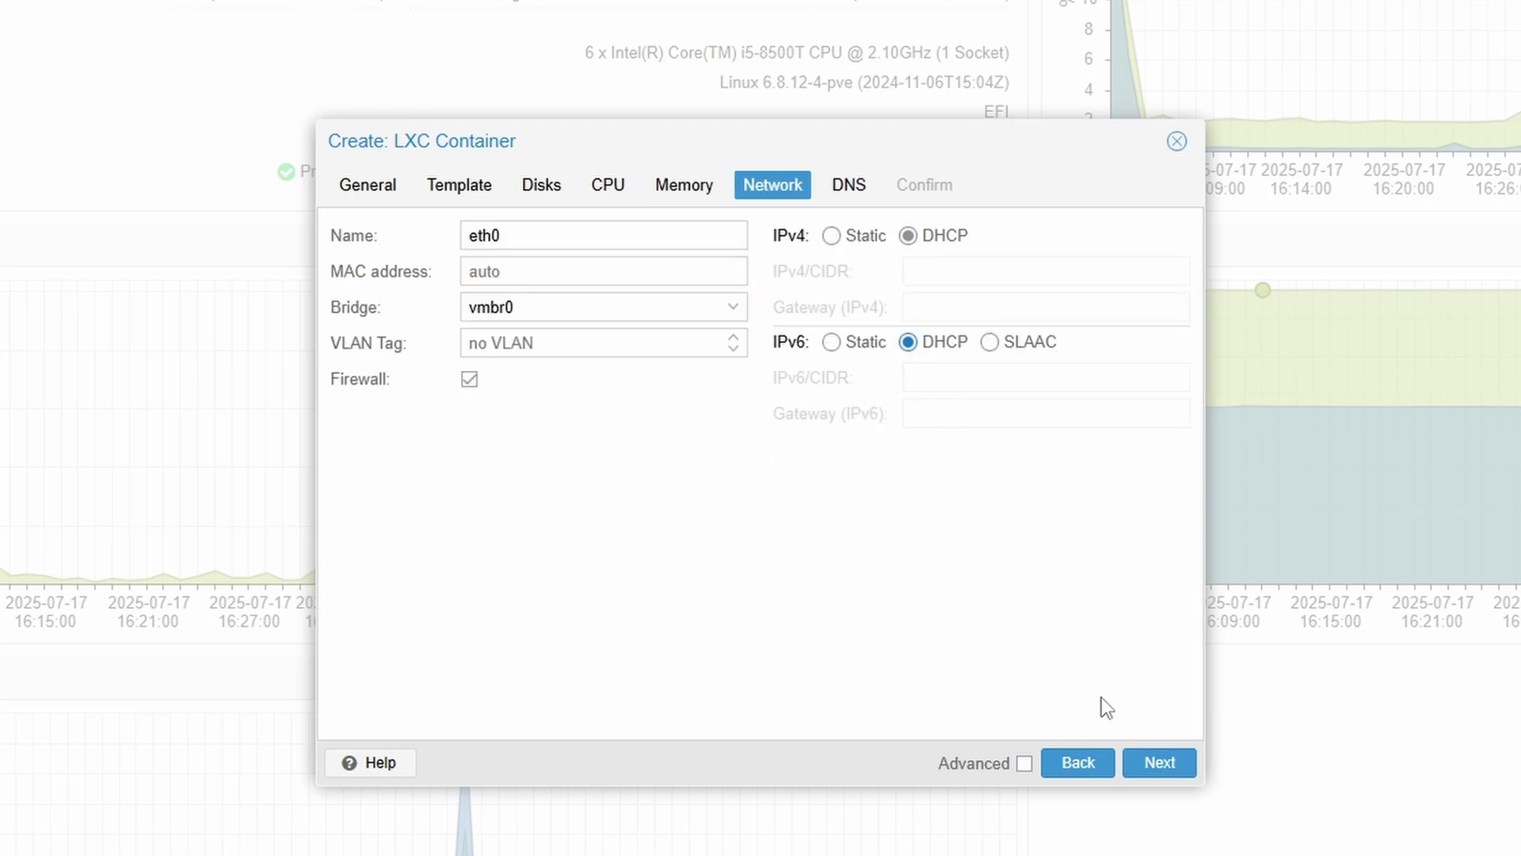
left_click(1158, 765)
left_click(1159, 765)
left_click(1159, 764)
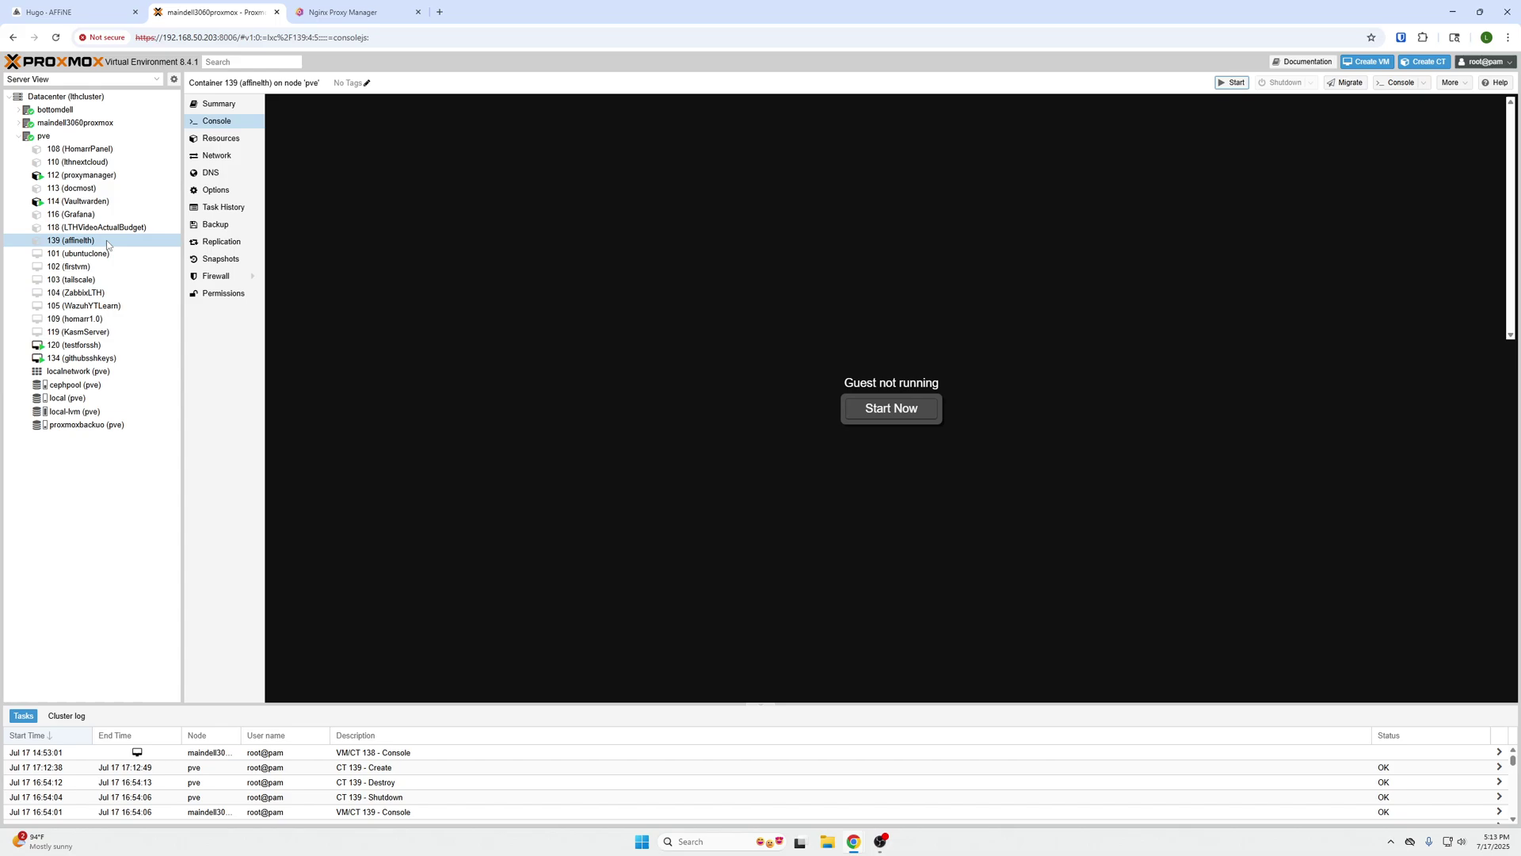
- Click Start Now in container 139's console to boot affinelth
left_click(868, 418)
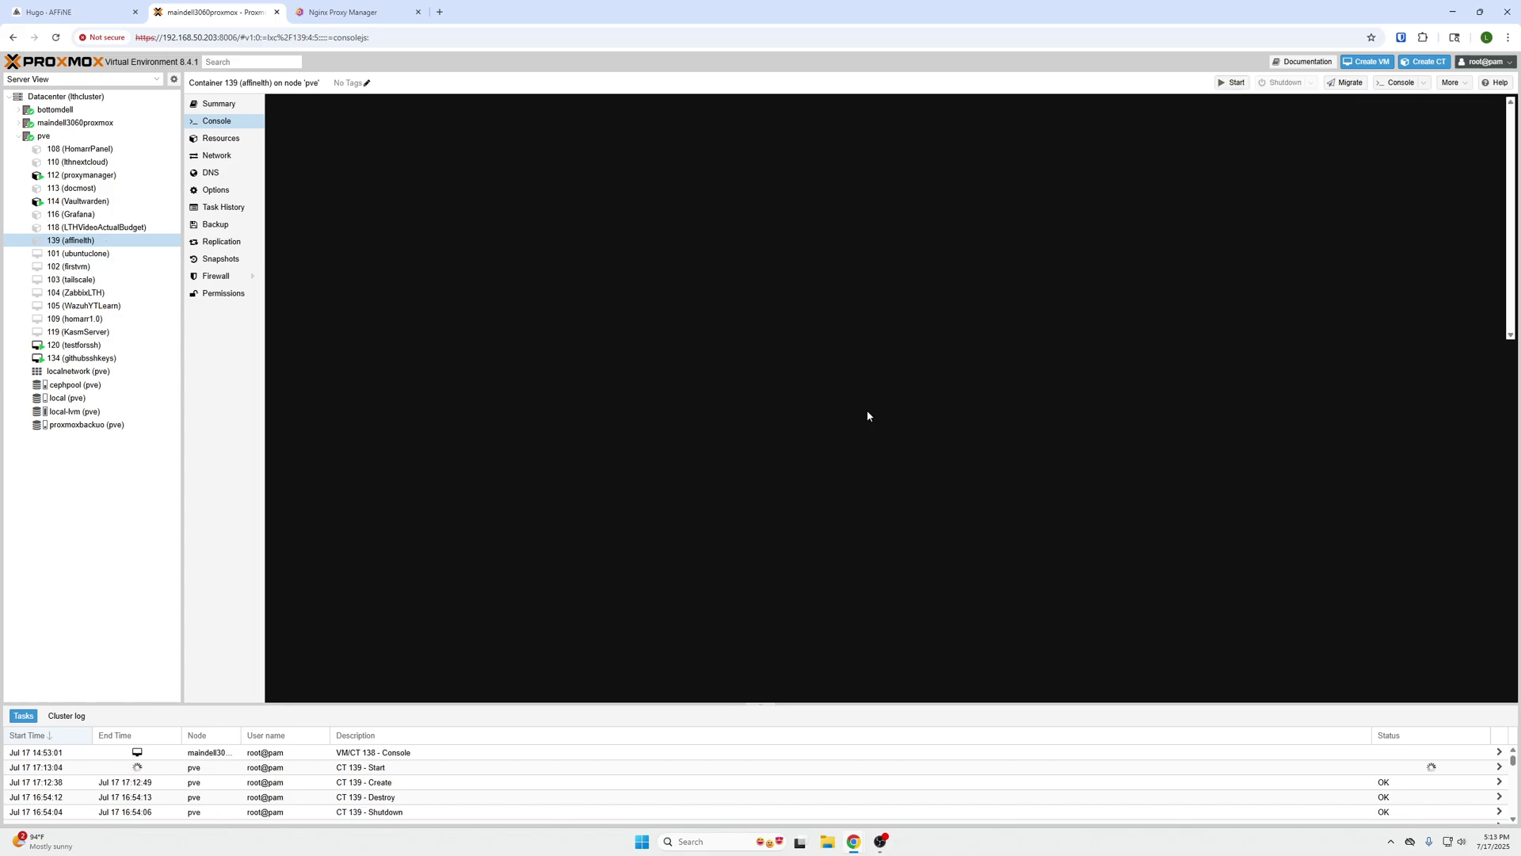
- Launch a Windows Command Prompt via the cmd search
key("super")
type("cmd")
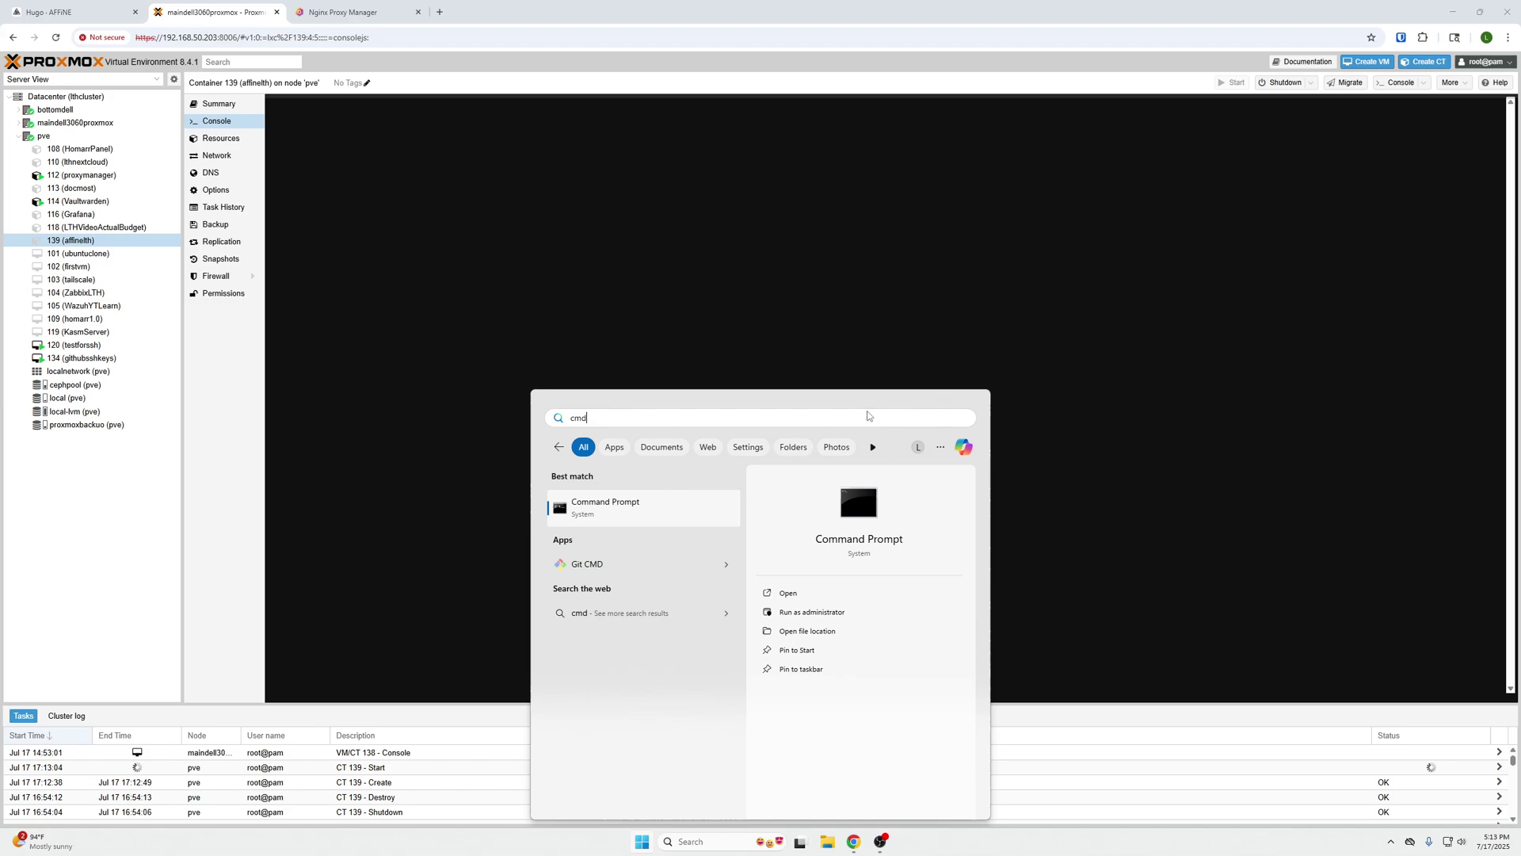
key("Return")
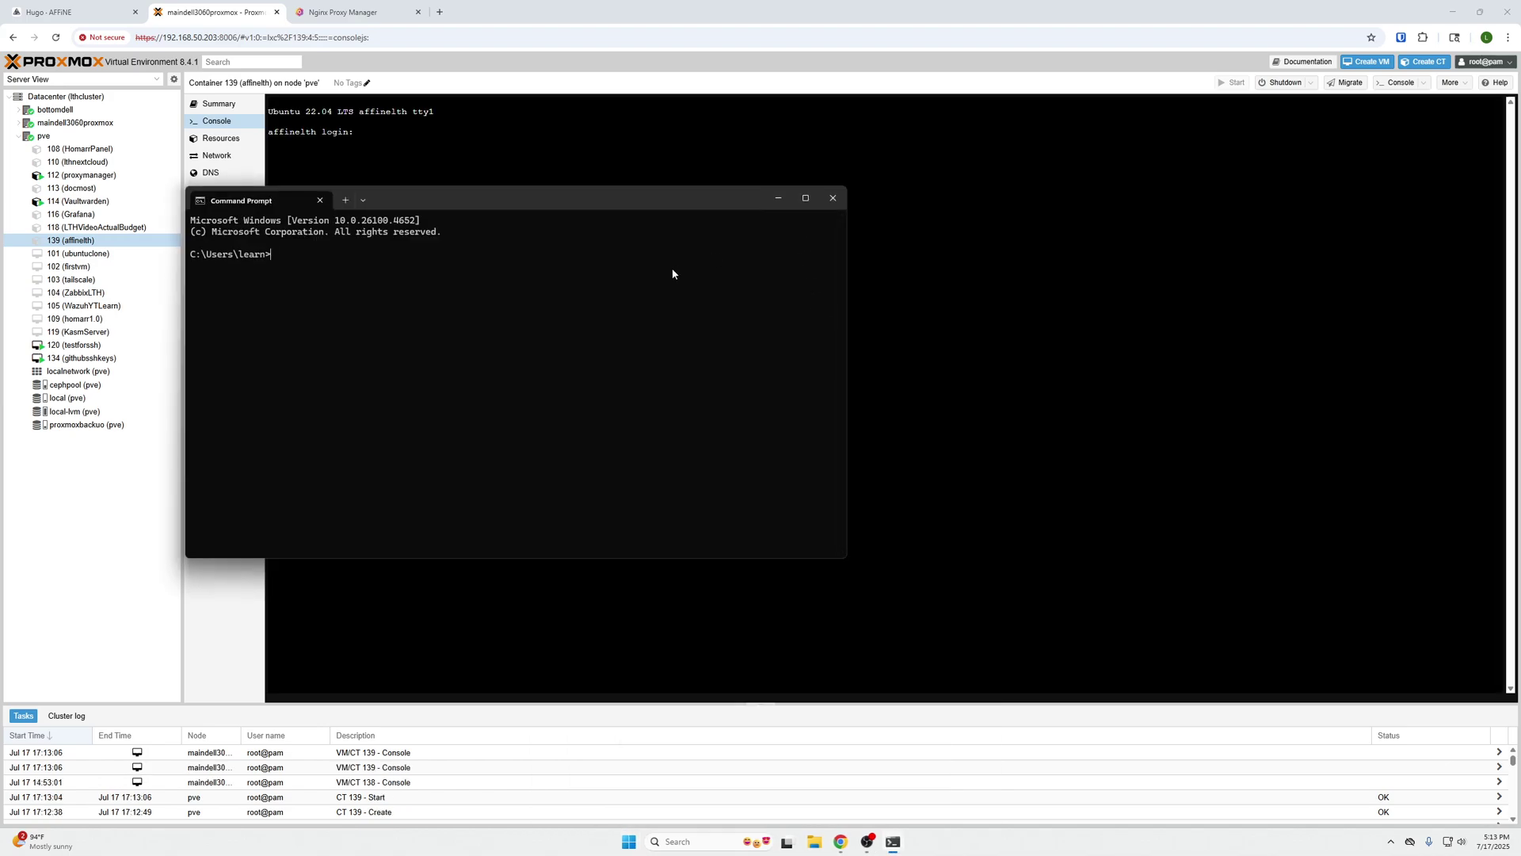
scroll(673, 269, "up", 5, "ctrl")
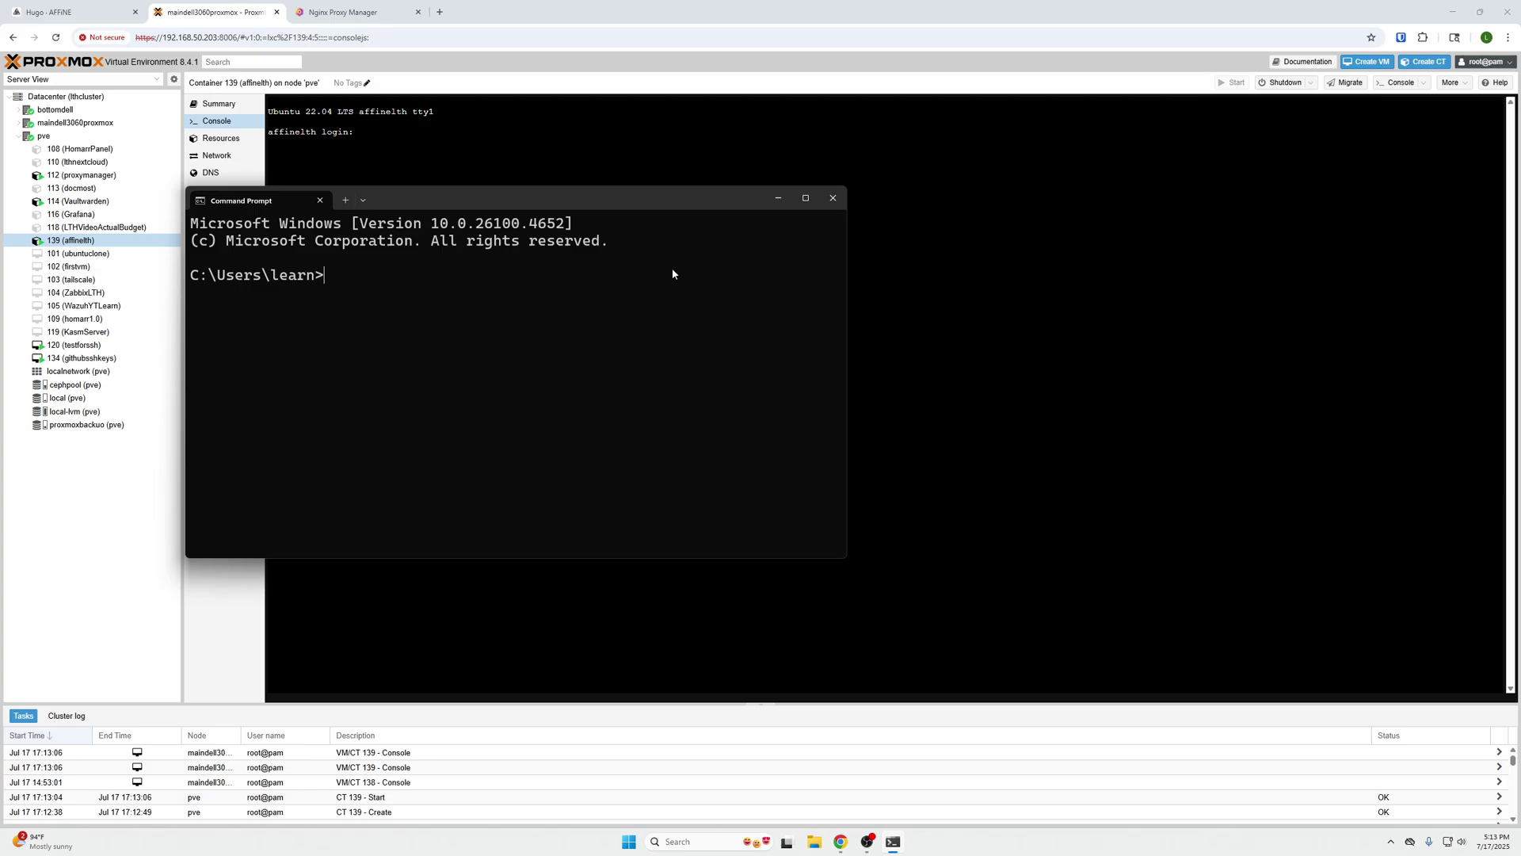
scroll(672, 268, "up", 3, "ctrl")
- Log into the container console as root with the pasted password
left_click(394, 131)
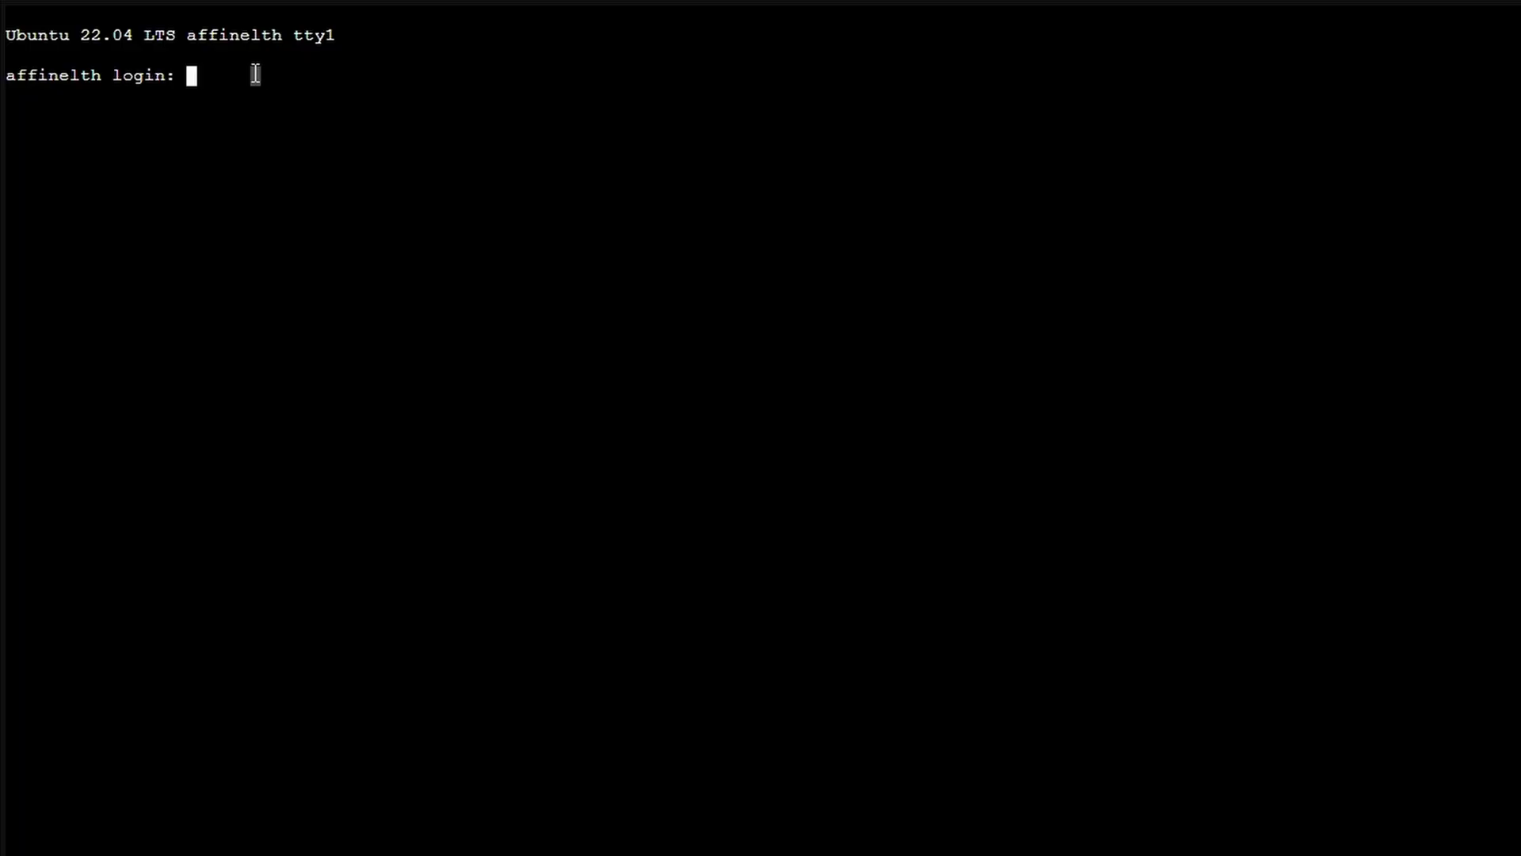
type("root")
key("Return")
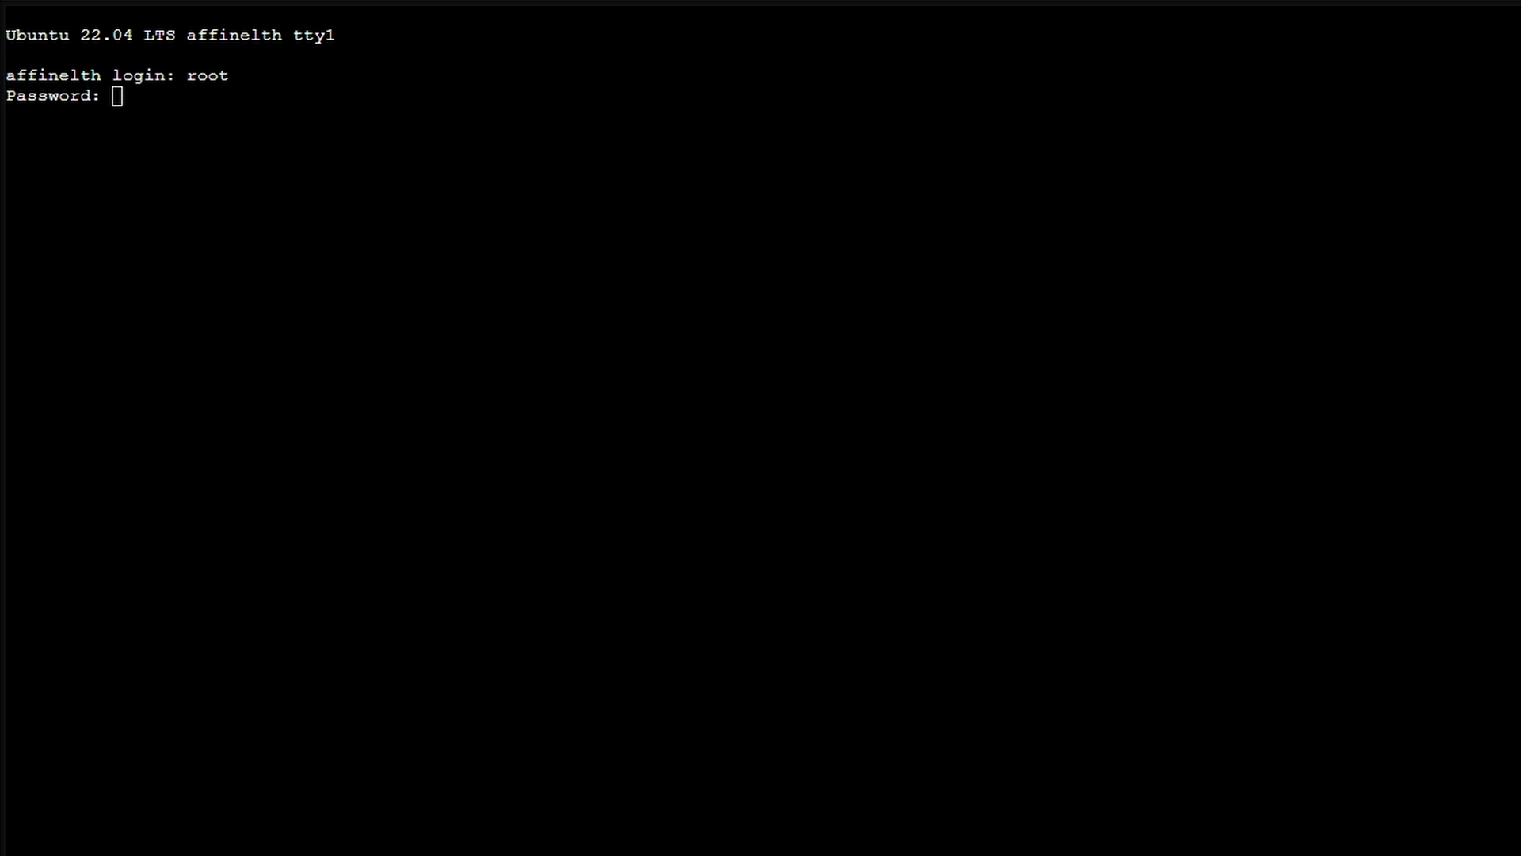
right_click(227, 122)
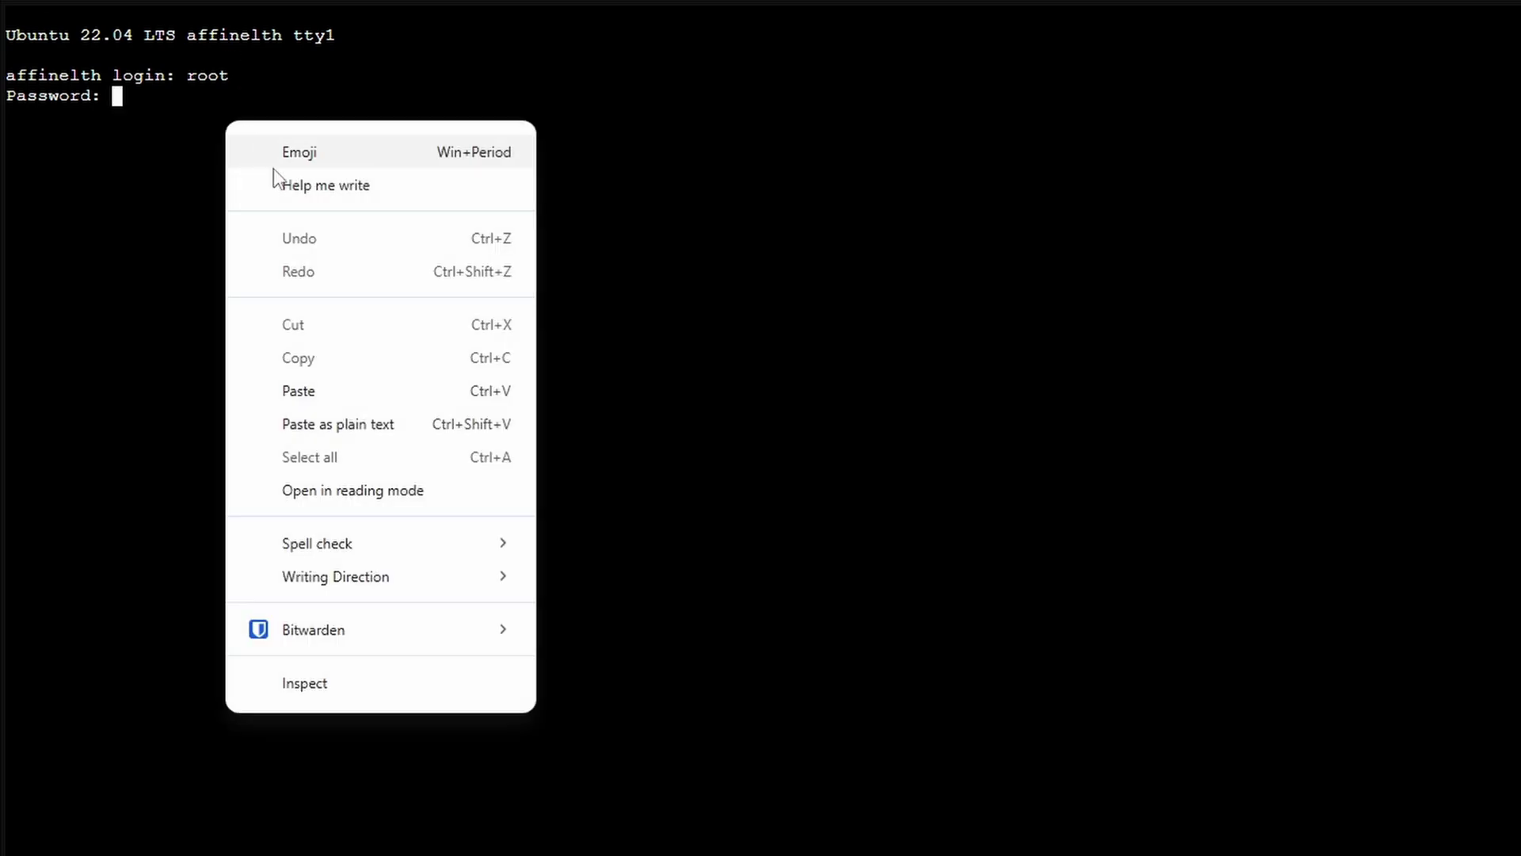
left_click(331, 388)
key("Return")
- Run ip a and copy the eth0 address 192.168.50.169
type("i")
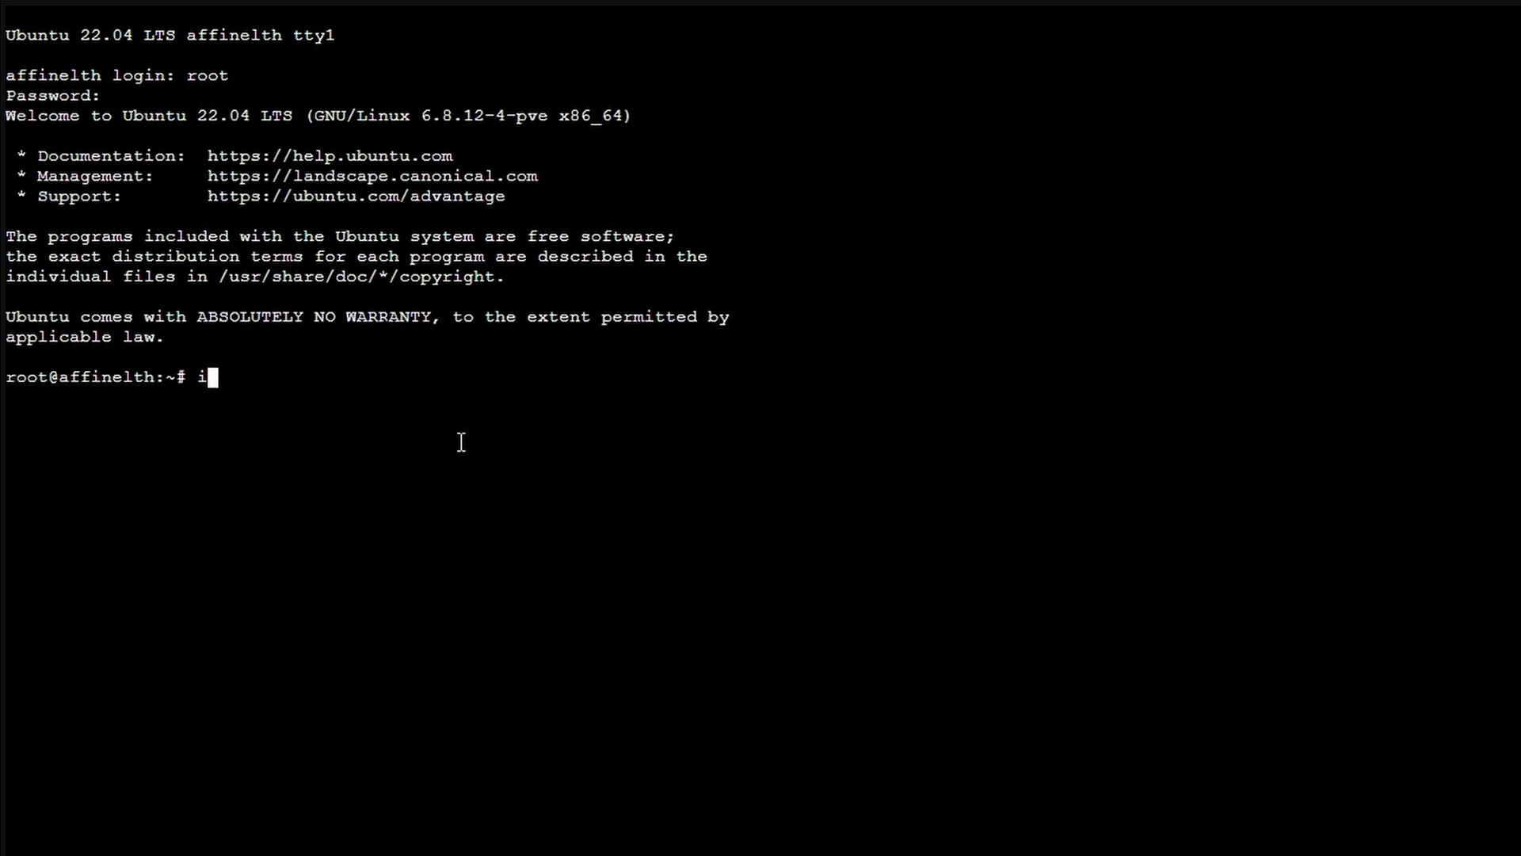
type("p a")
key("Return")
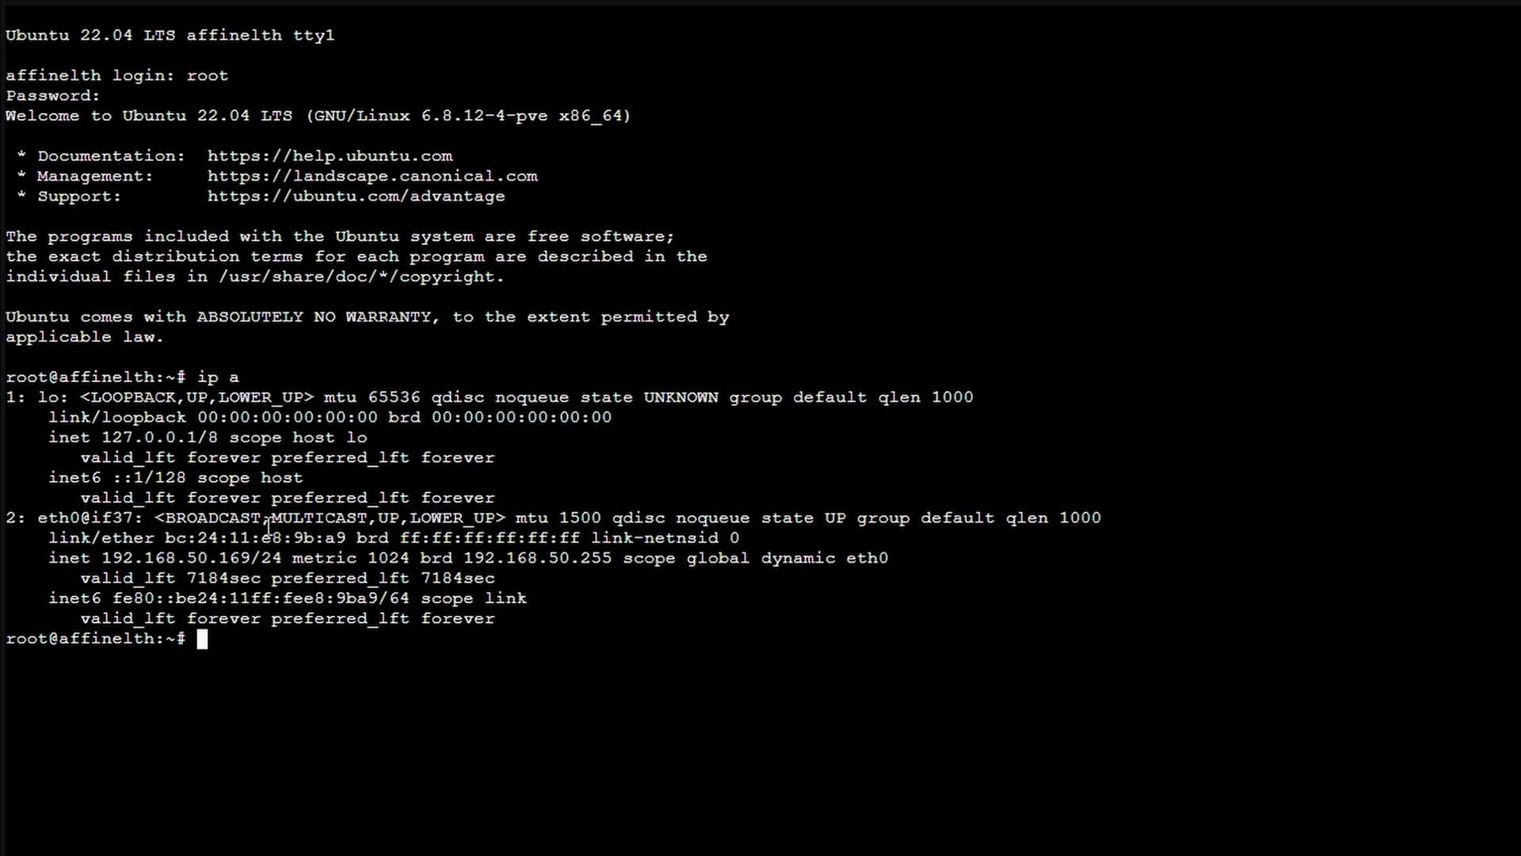
left_click_drag(101, 559, 252, 563)
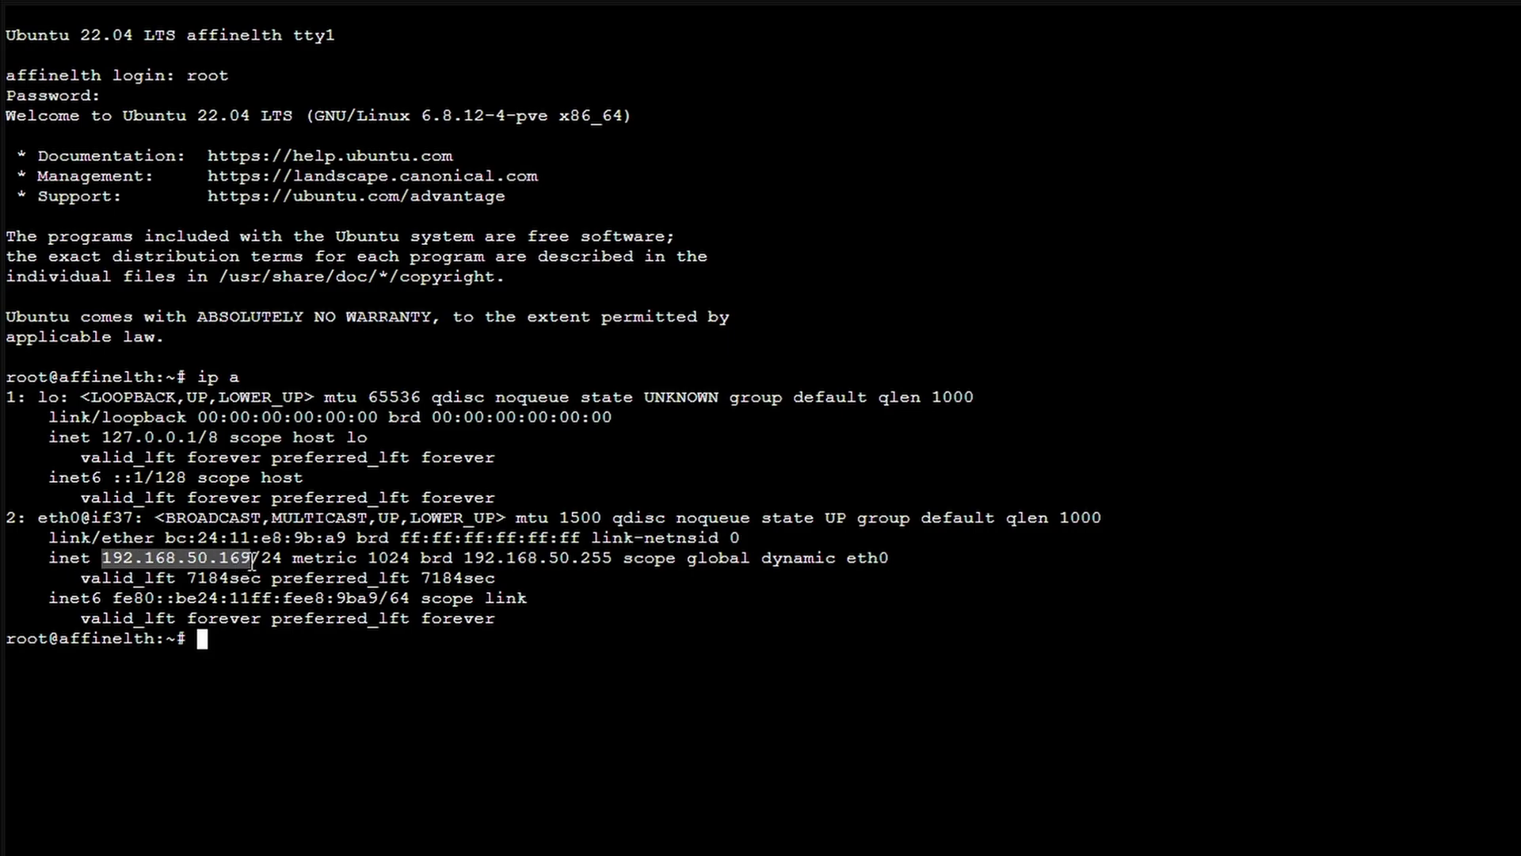
right_click(232, 560)
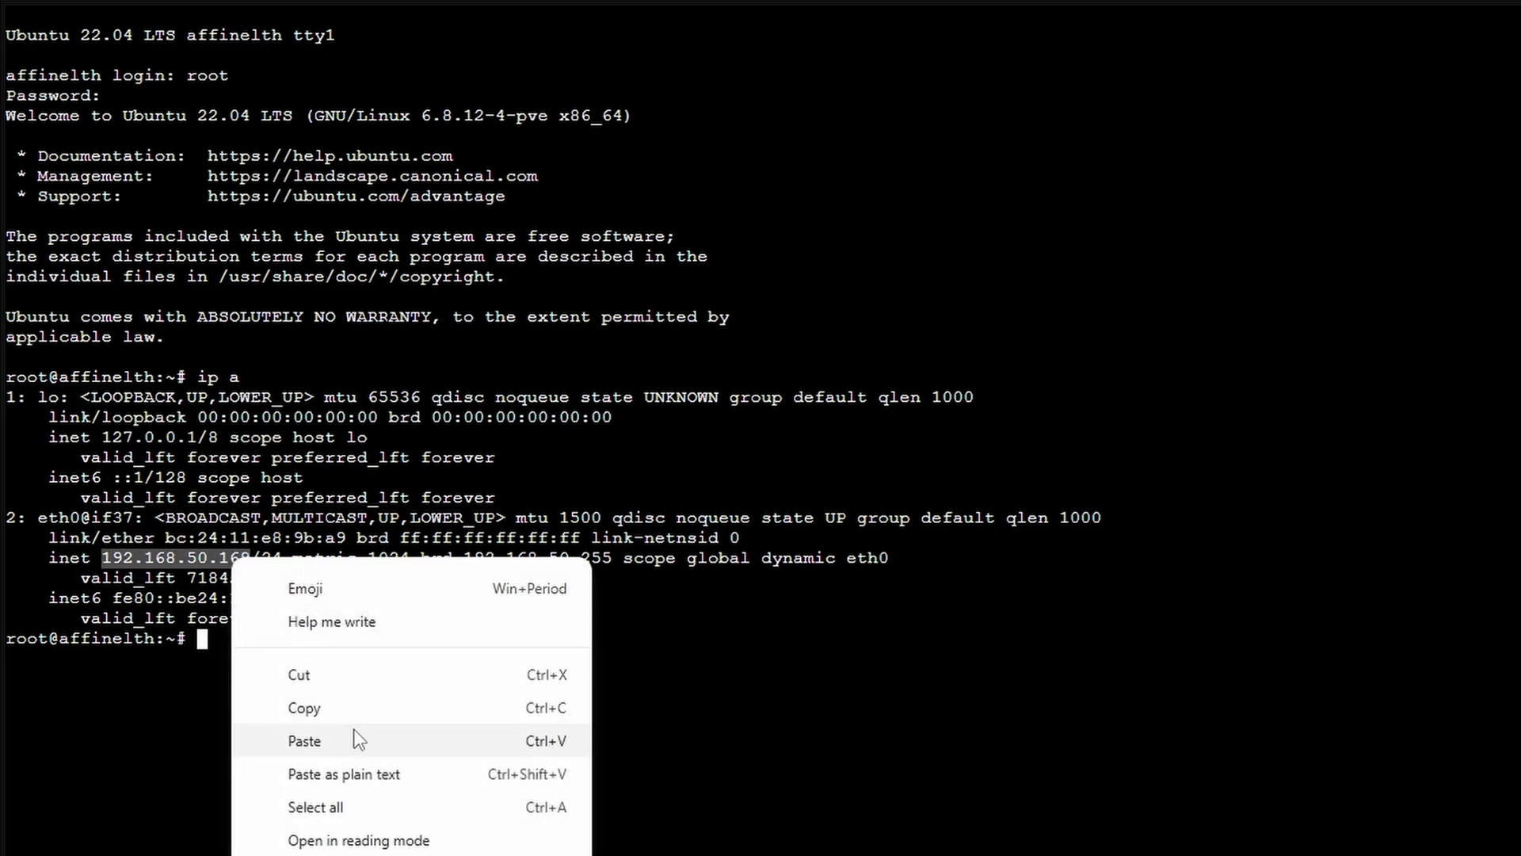
left_click(357, 708)
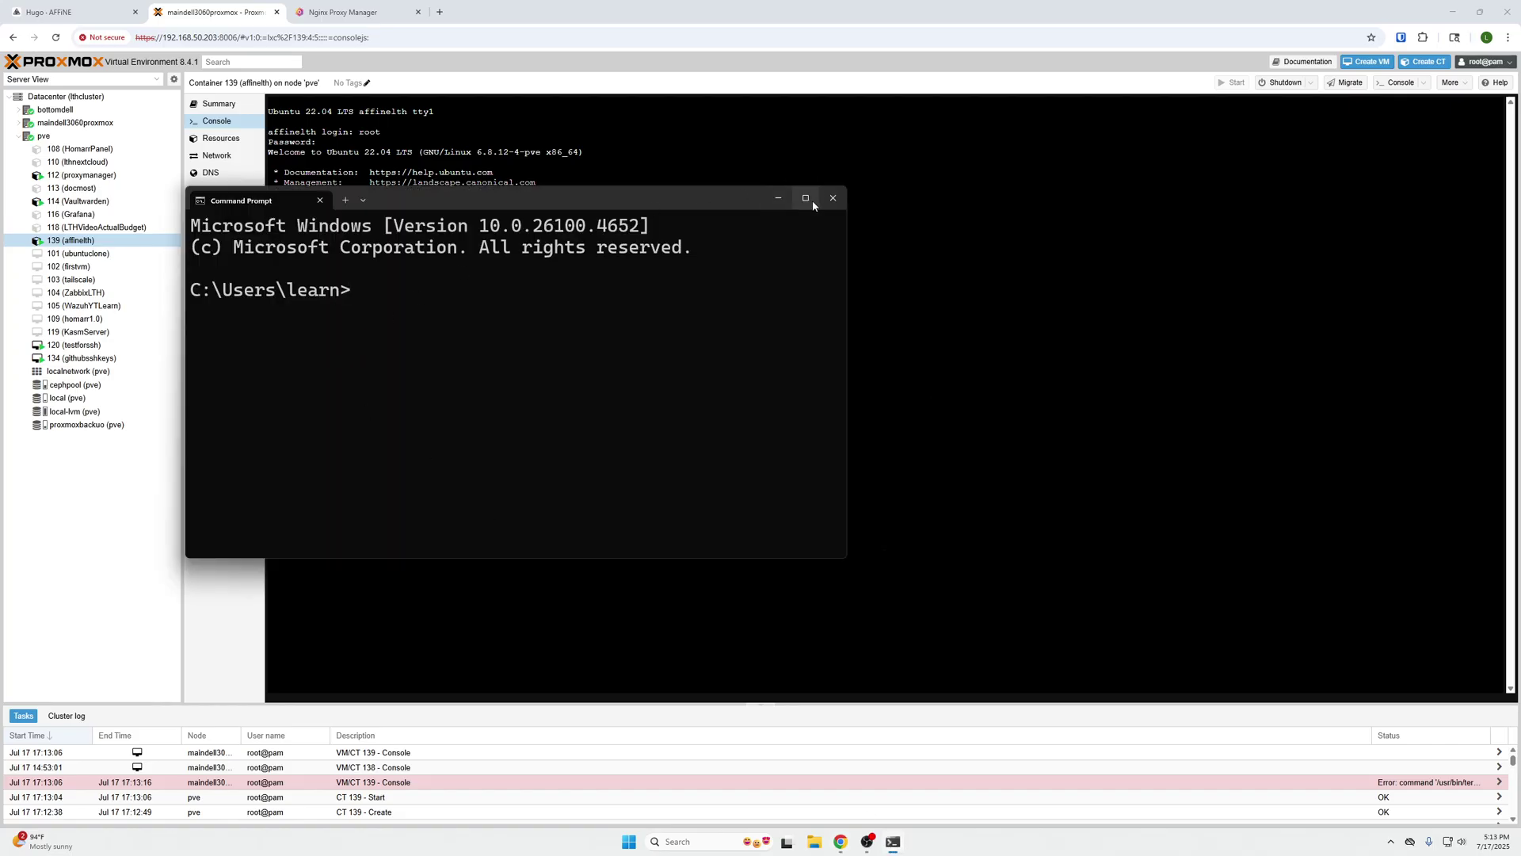
left_click(807, 194)
type("ssh ")
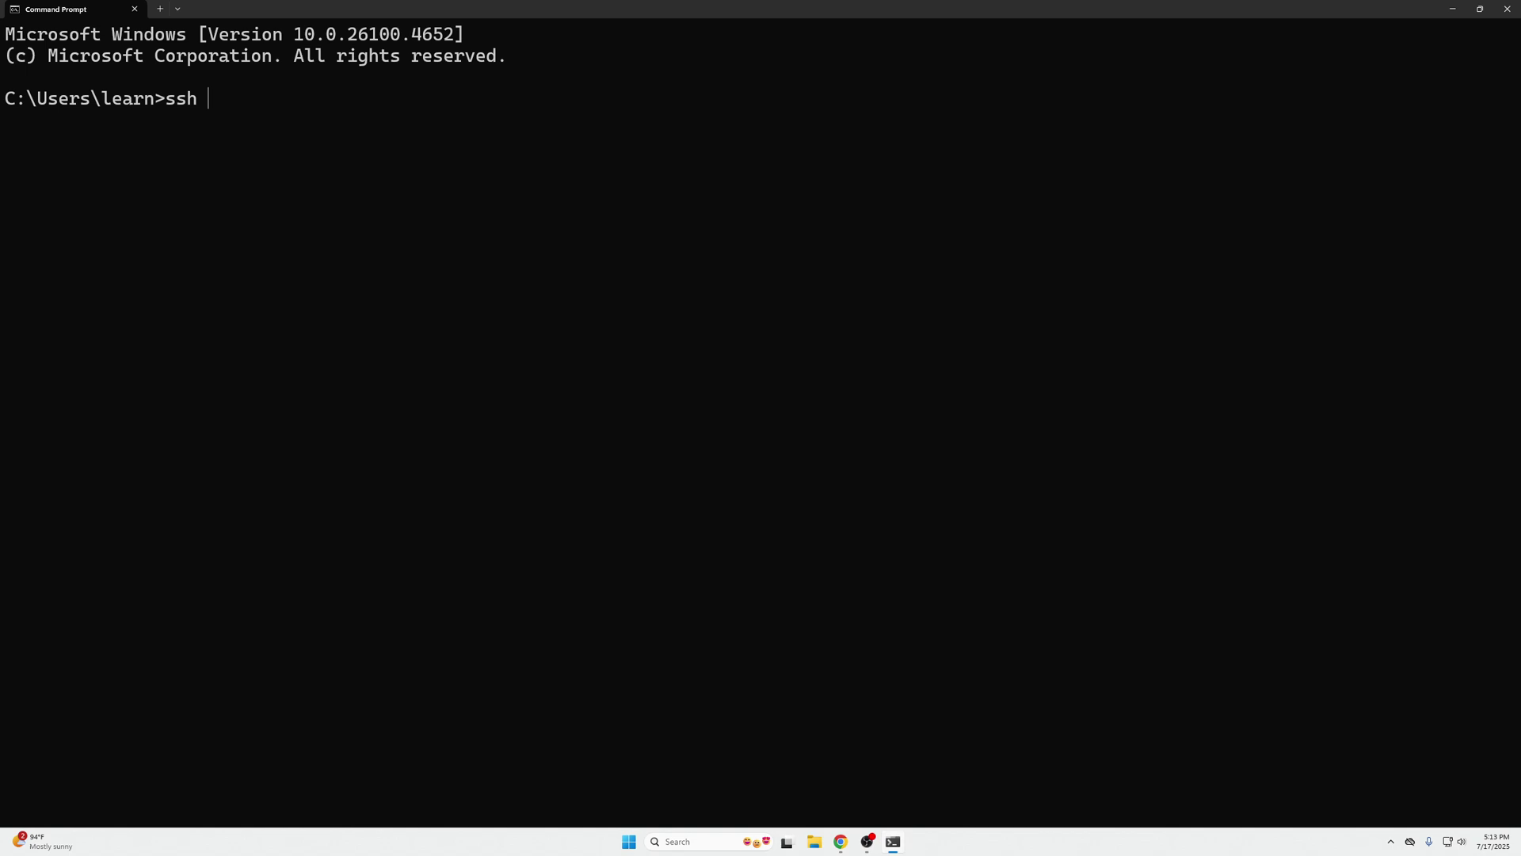
type("root@")
type("192.168.50.169")
key("Return")
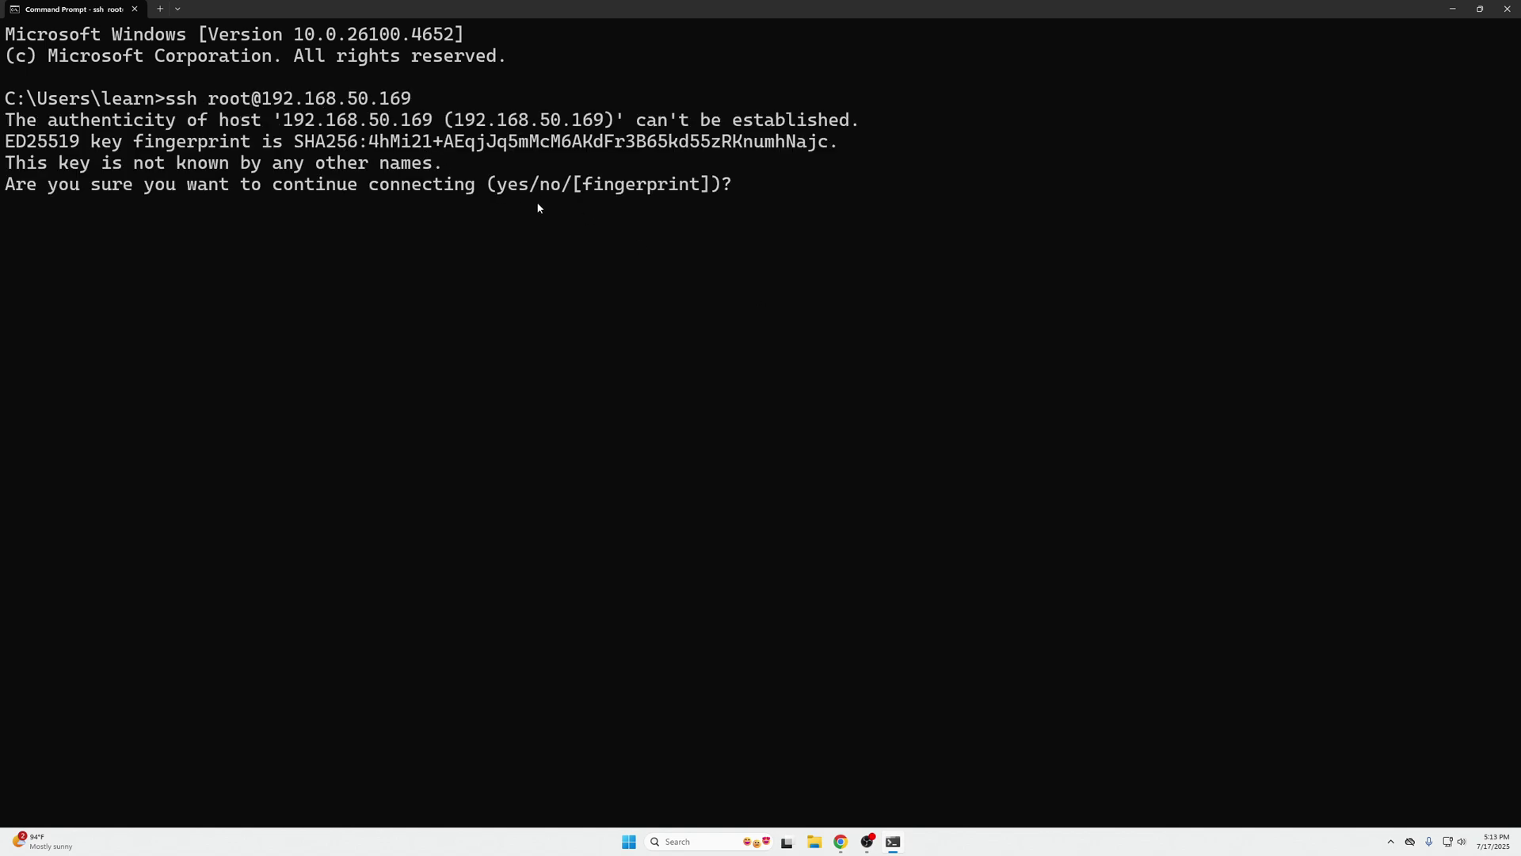
type("yes")
key("Return")
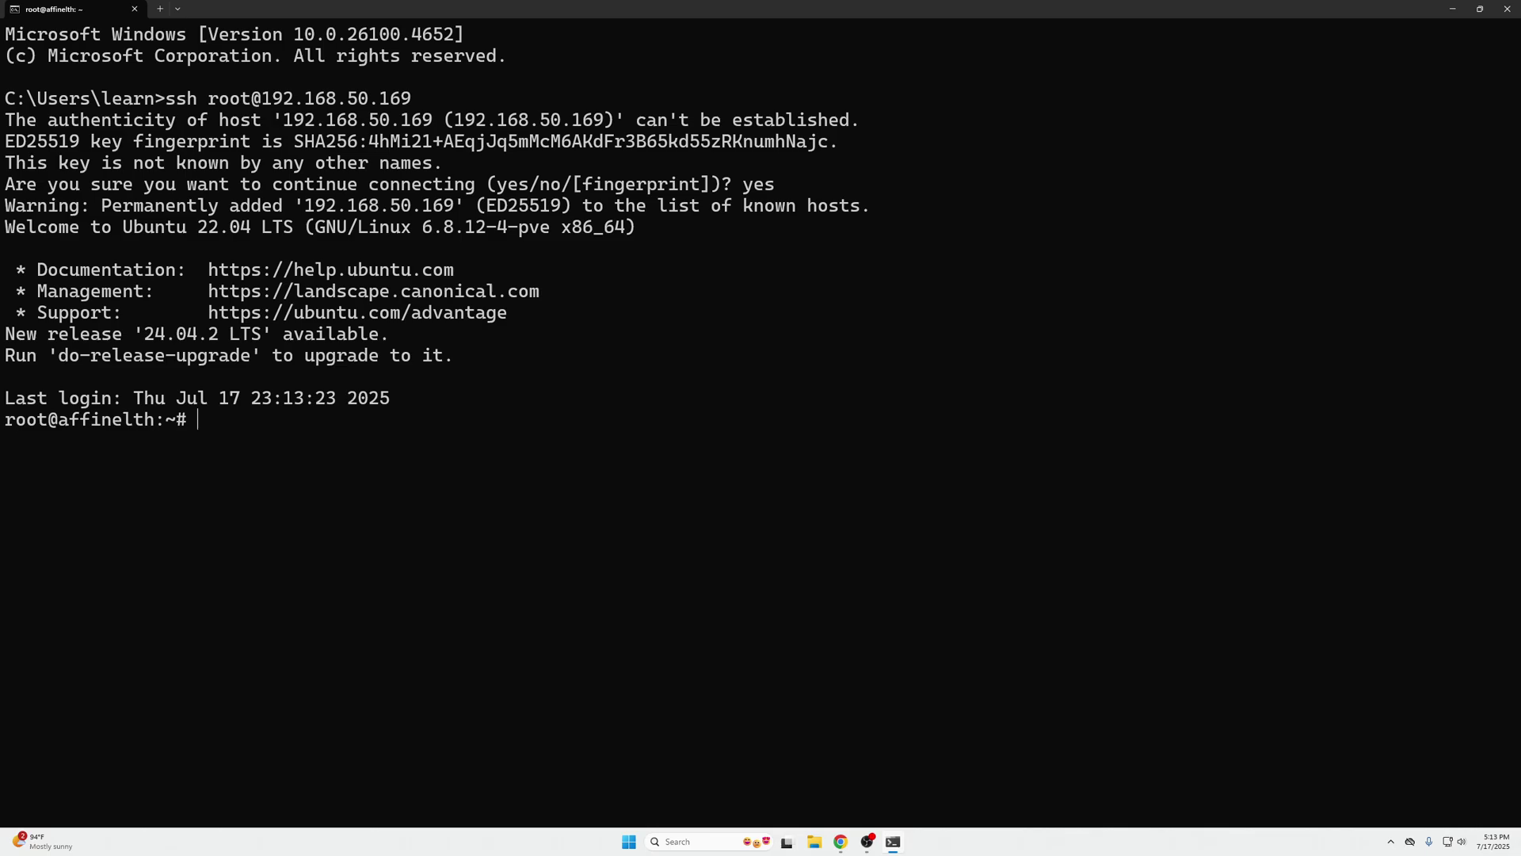
key("ctrl+l")
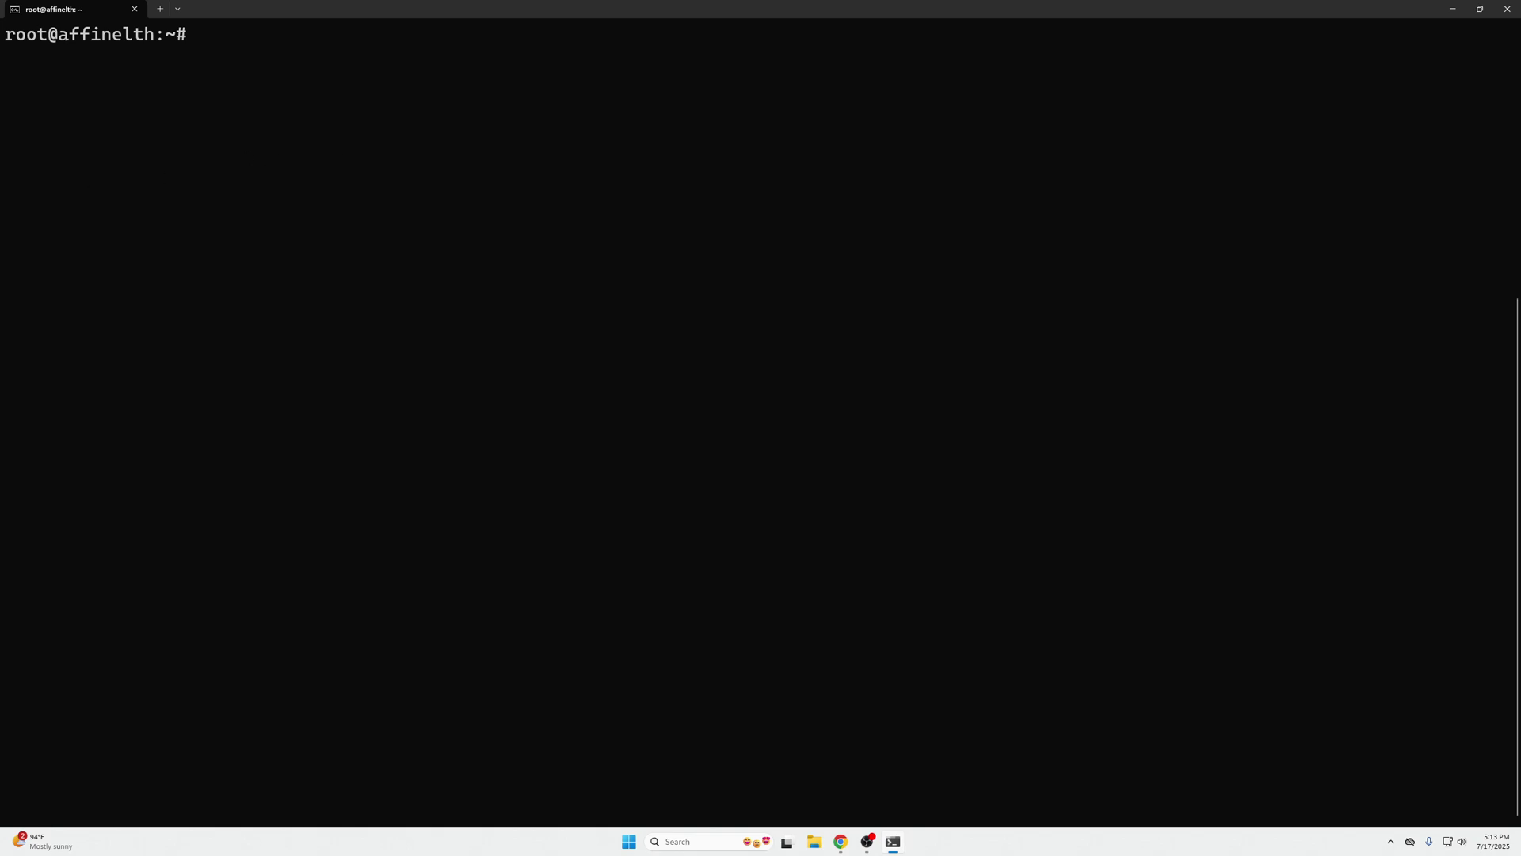
- Run the pasted Docker apt repository setup script, accepting the package prompt
key("ctrl+v")
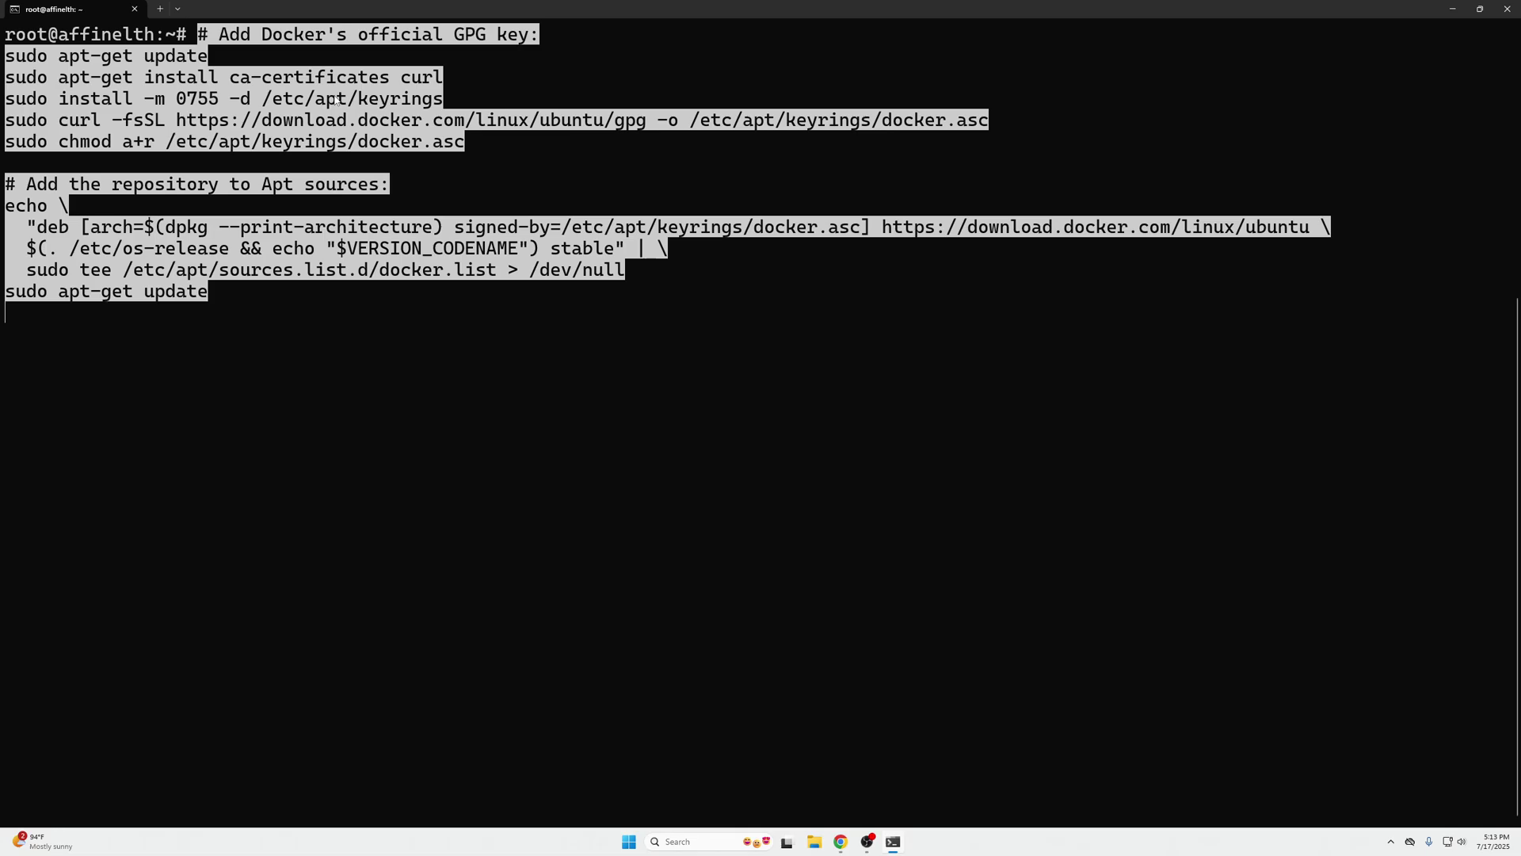
key("Return")
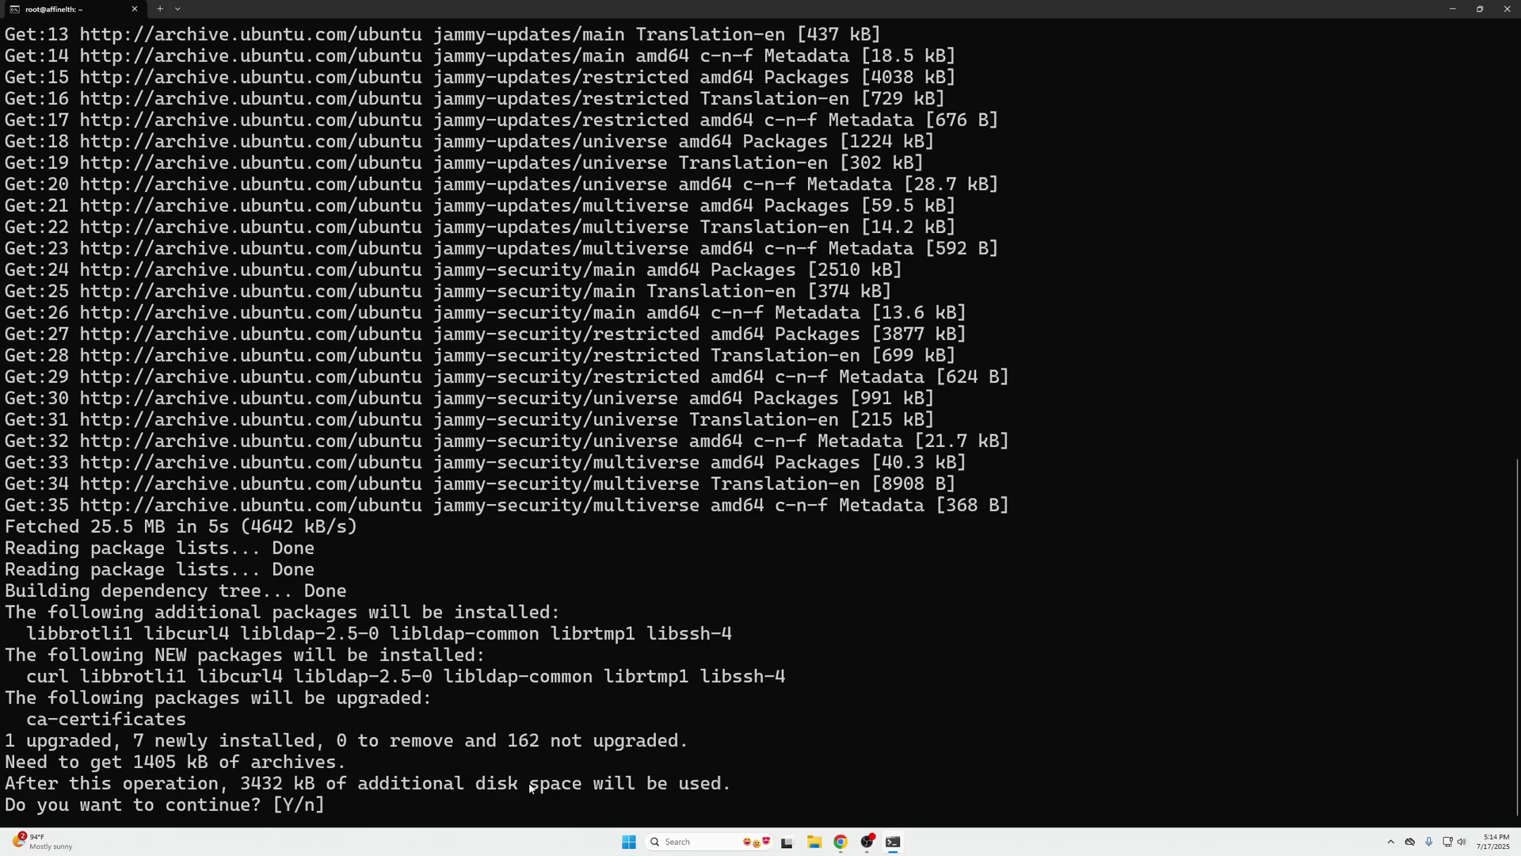
key("Return")
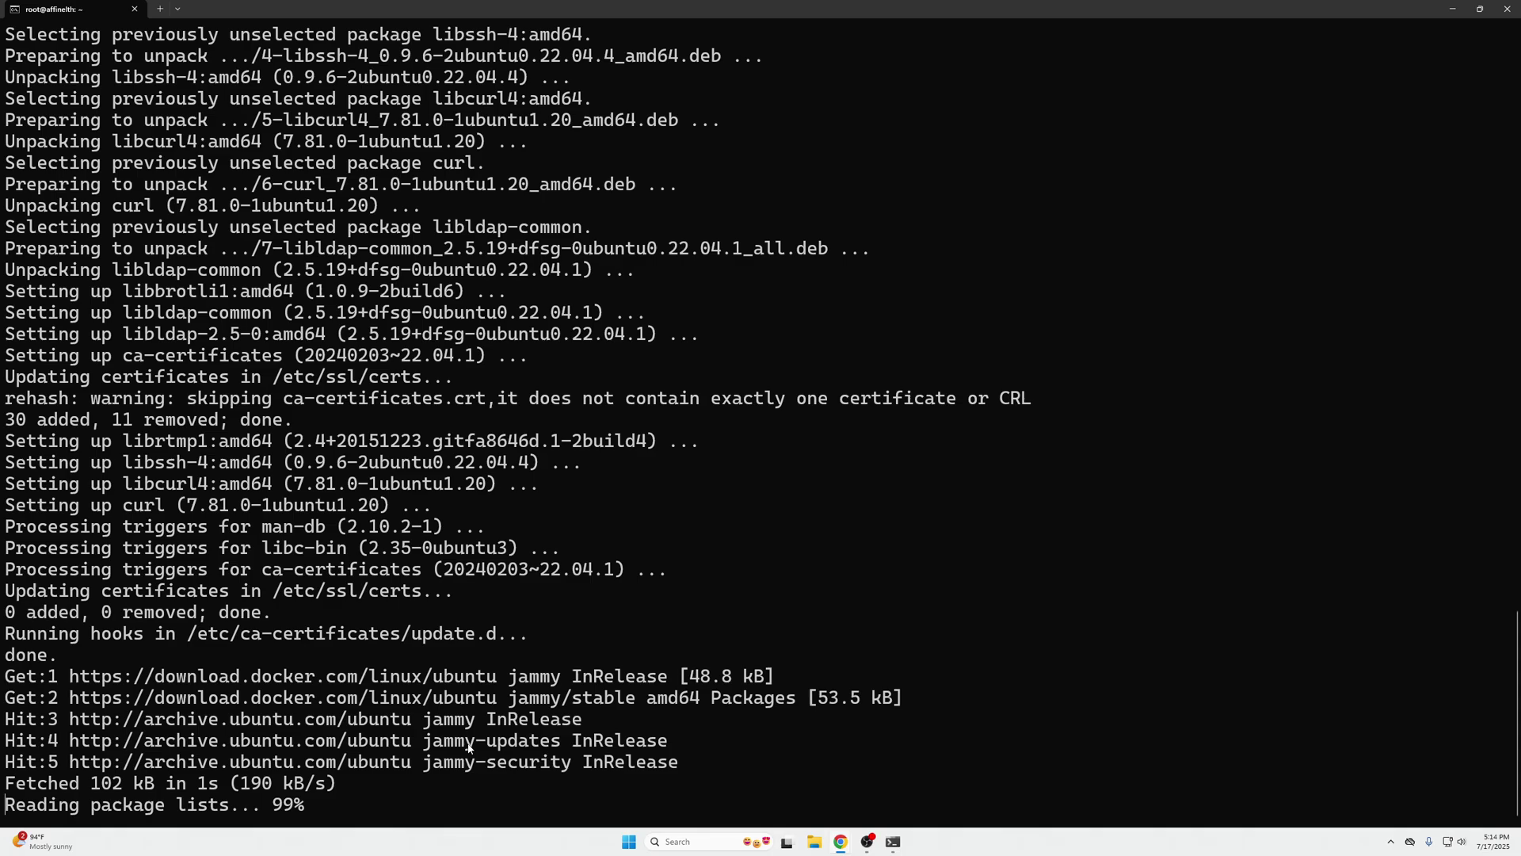
- Install docker-ce with its plugins and copy the Compose v2.38.2 version output
type("sudo apt-get install docker-ce docker-ce-cli containerd.io docker-buildx-plugin docker-compose-plugin")
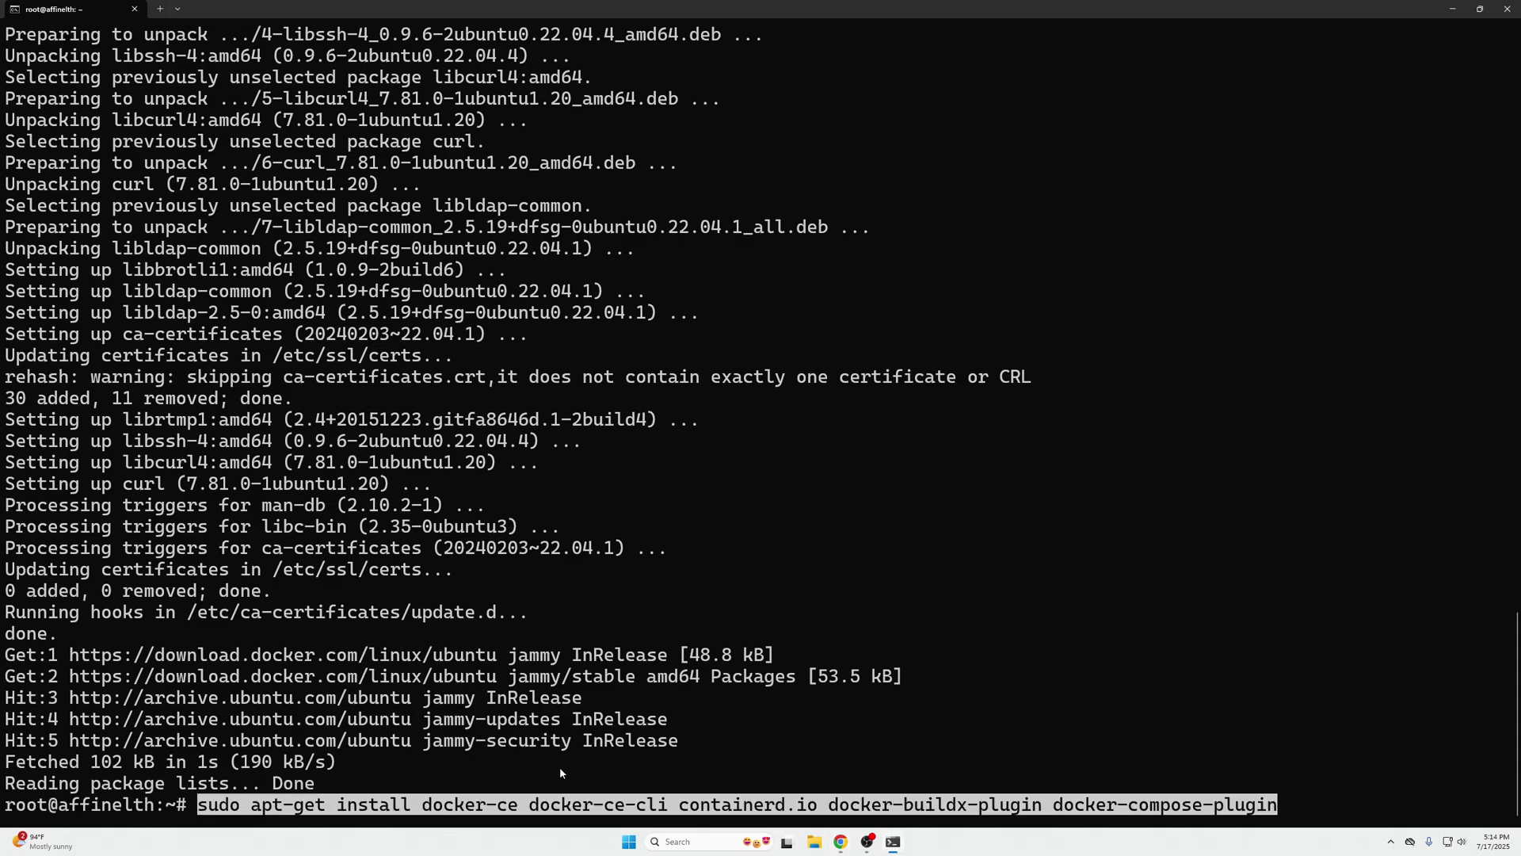
key("Return")
key("Return")
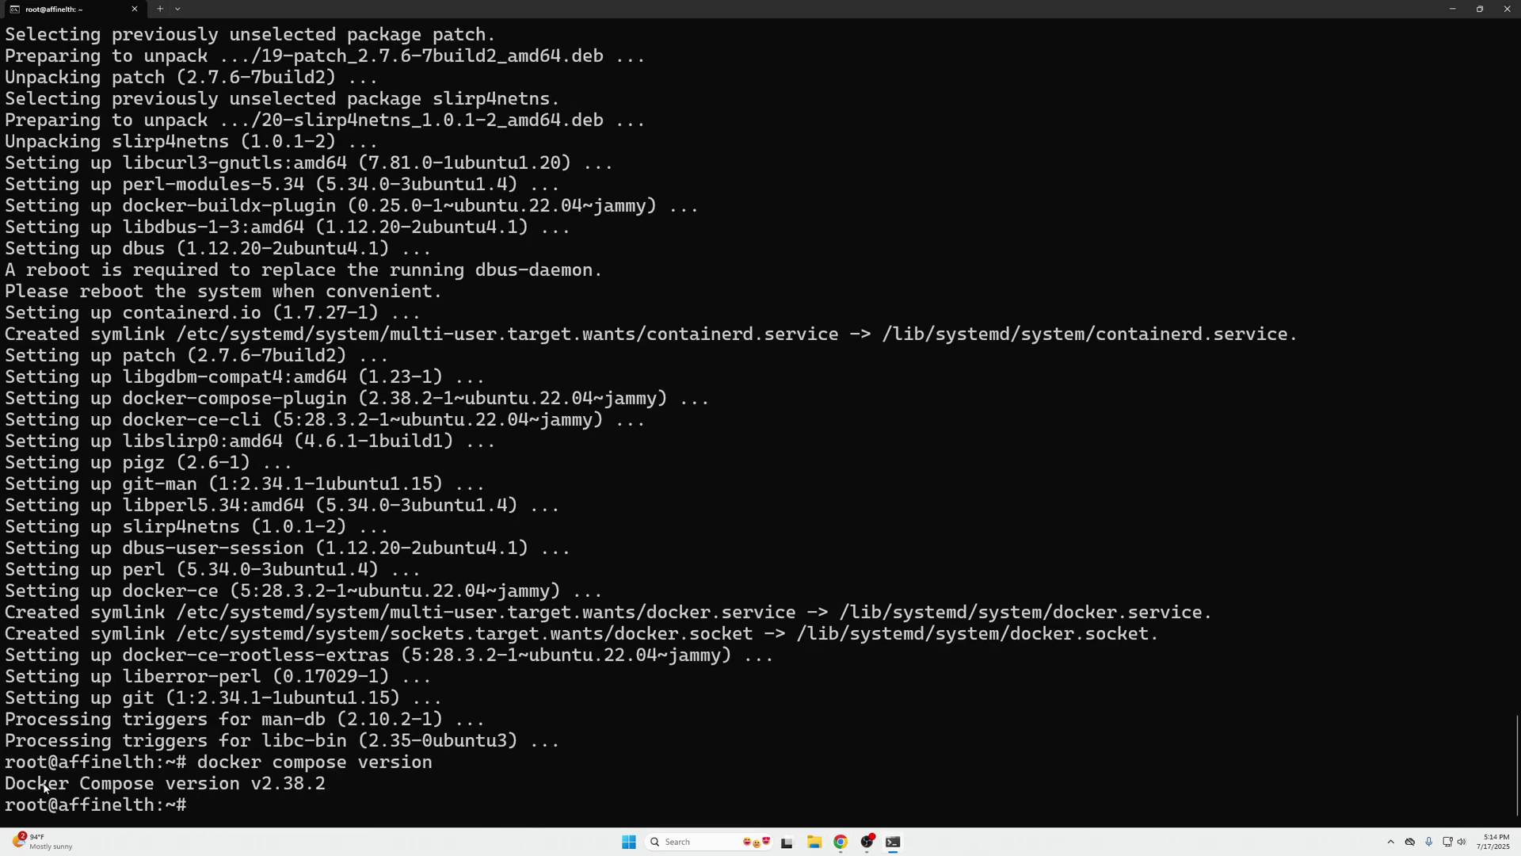
left_click_drag(115, 761, 368, 805)
key("ctrl+c")
- Create an affine folder and move into it
key("ctrl+v")
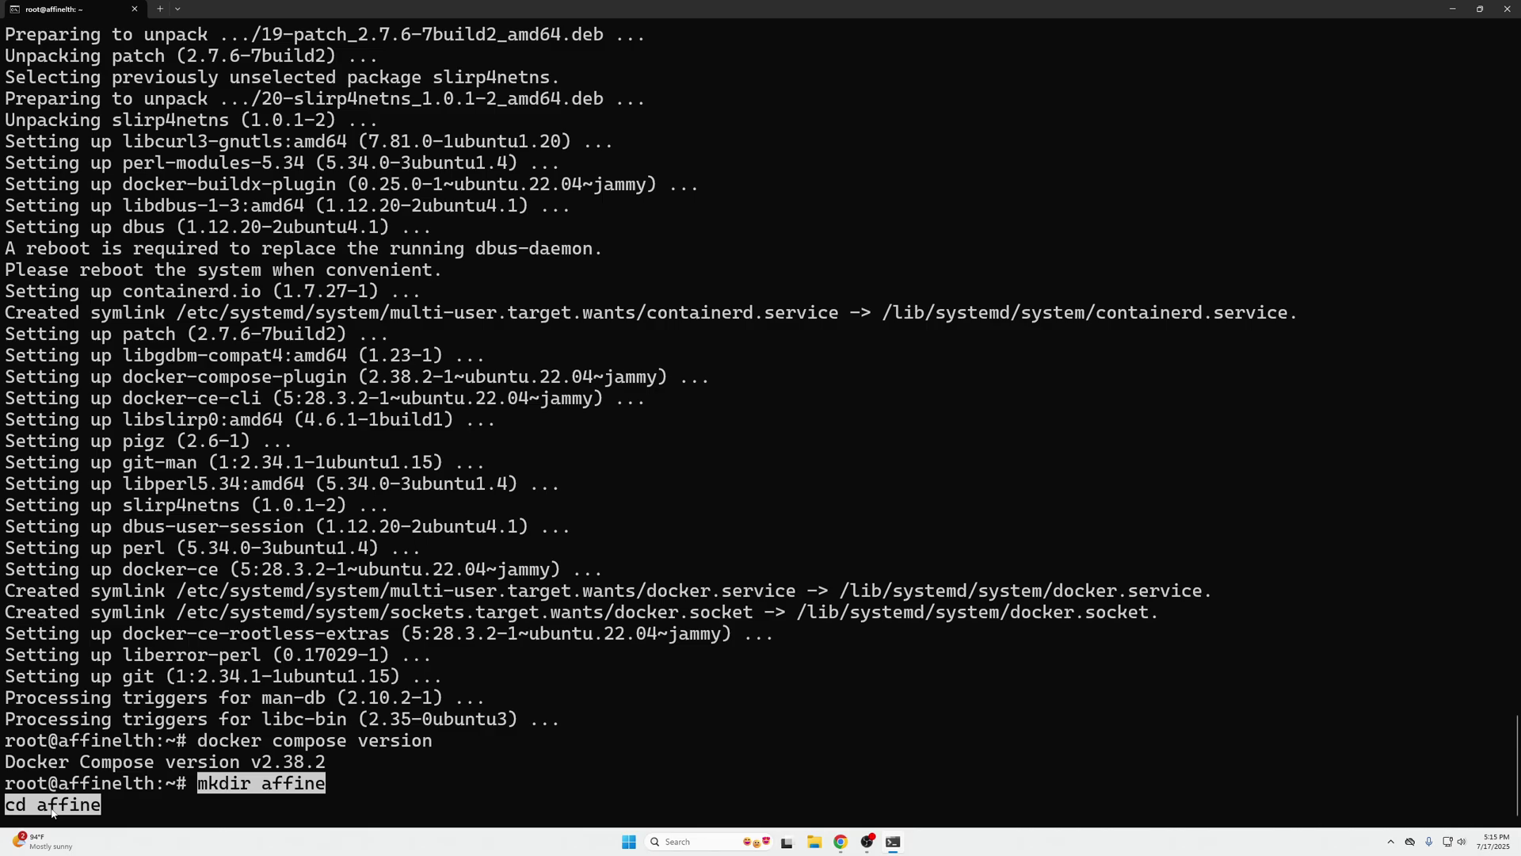
key("Return")
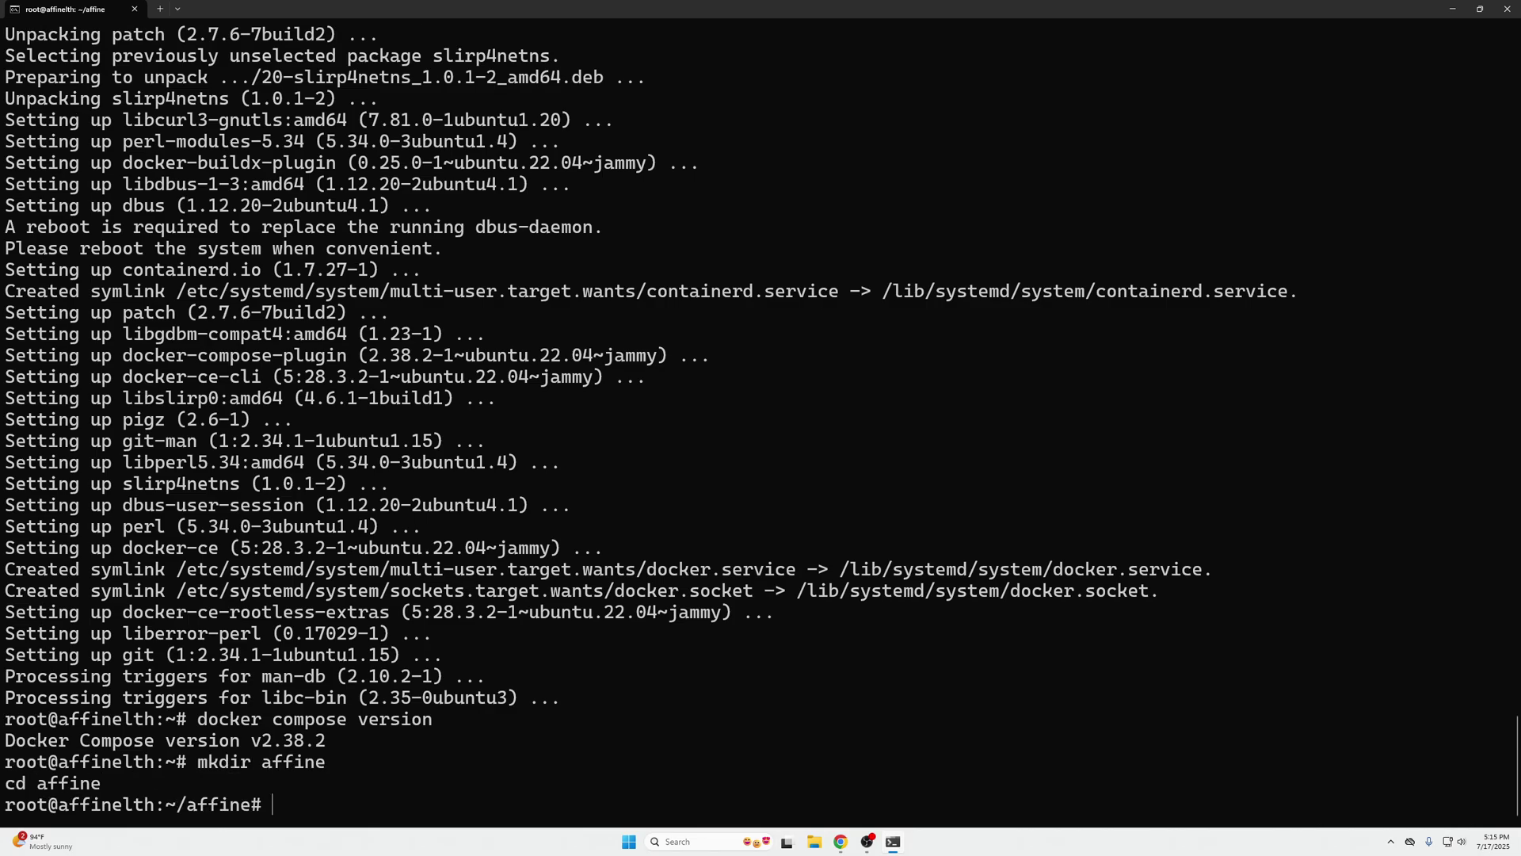
left_click_drag(179, 810, 251, 810)
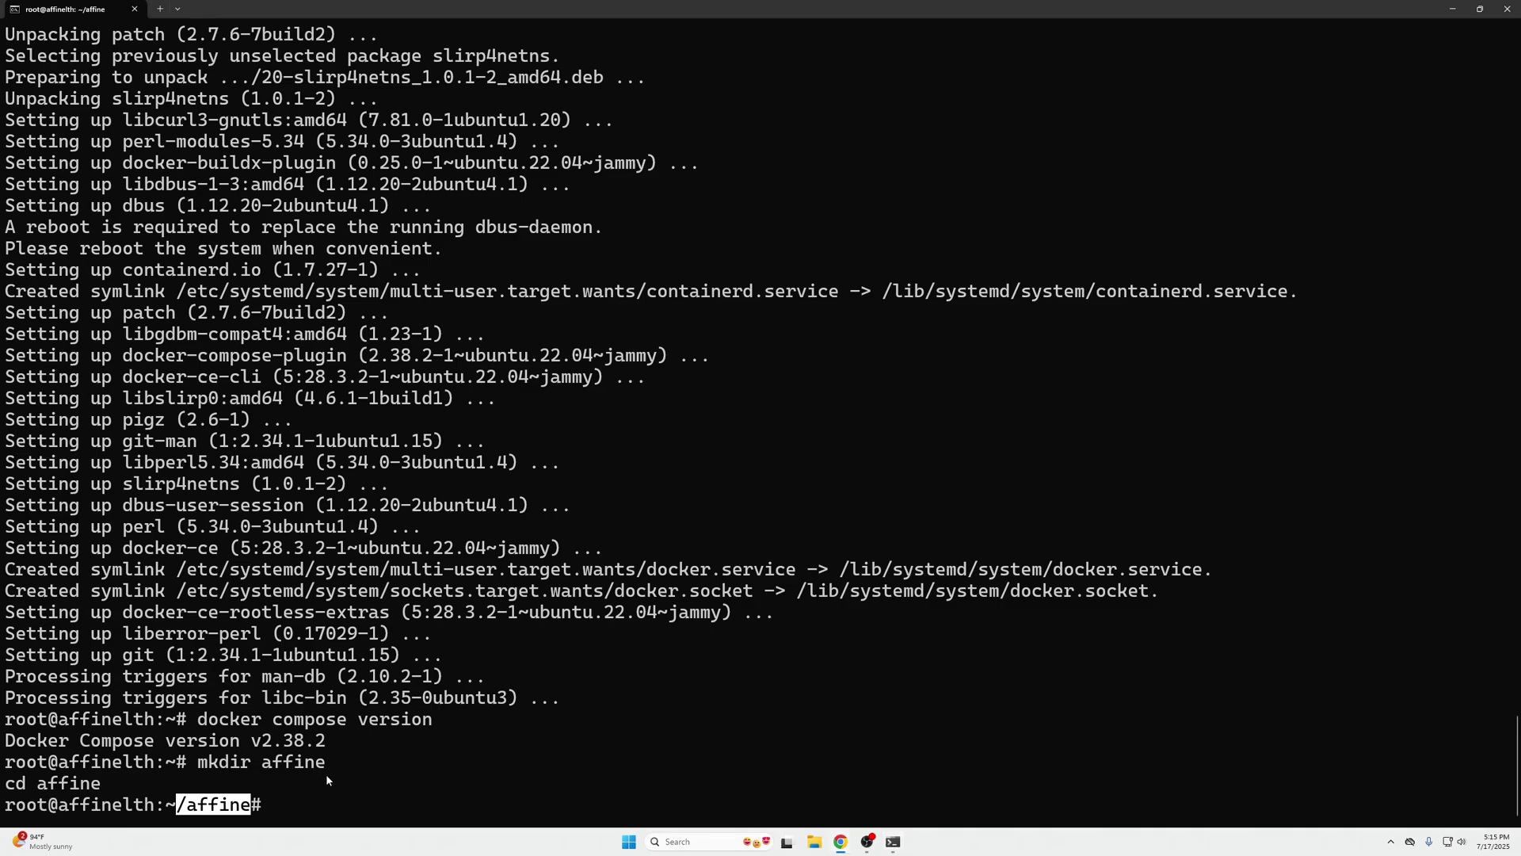
- Download docker-compose.yml and .env into the affine folder, then begin opening the compose file in nano
key("ctrl+v")
key("Return")
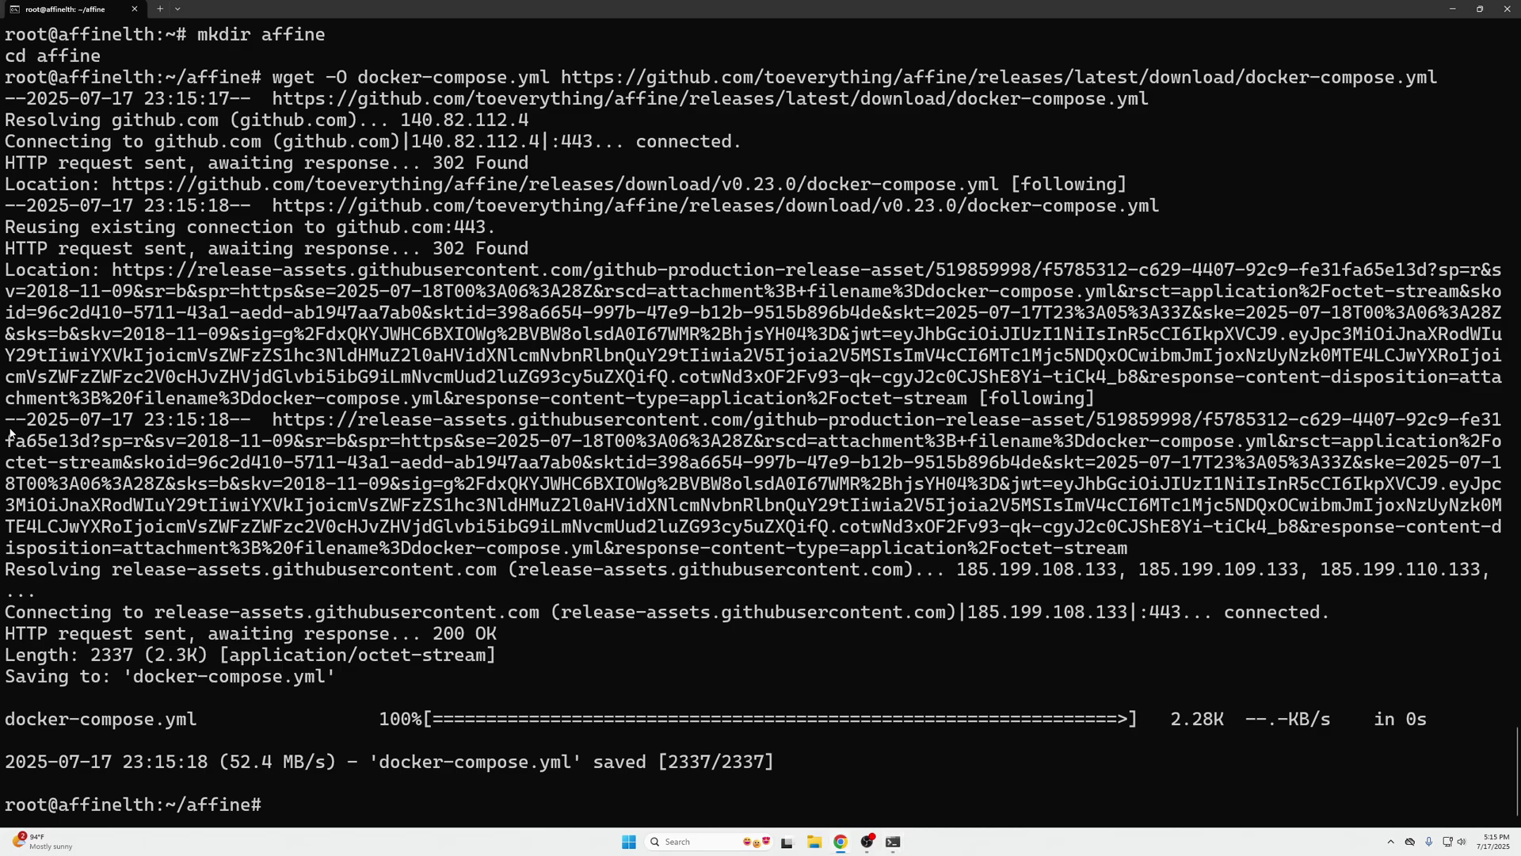
key("ctrl+v")
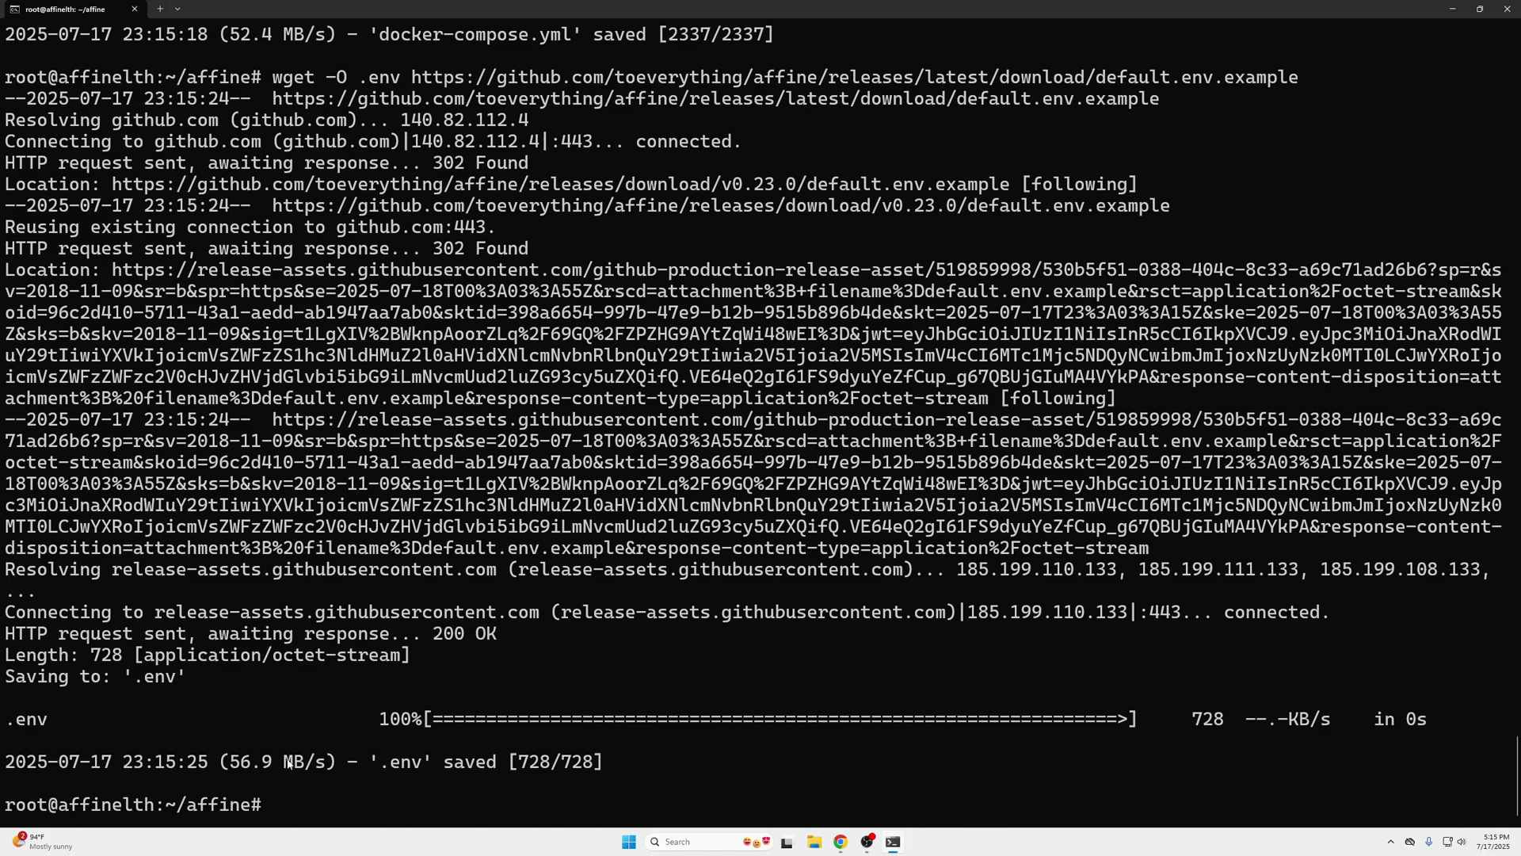
type("nano co")
key("Tab")
- Review docker-compose.yml in nano: port 3010, upload storage mapping and database credentials, then exit unchanged
key("BackSpace")
key("BackSpace")
type("d")
key("Tab")
key("Return")
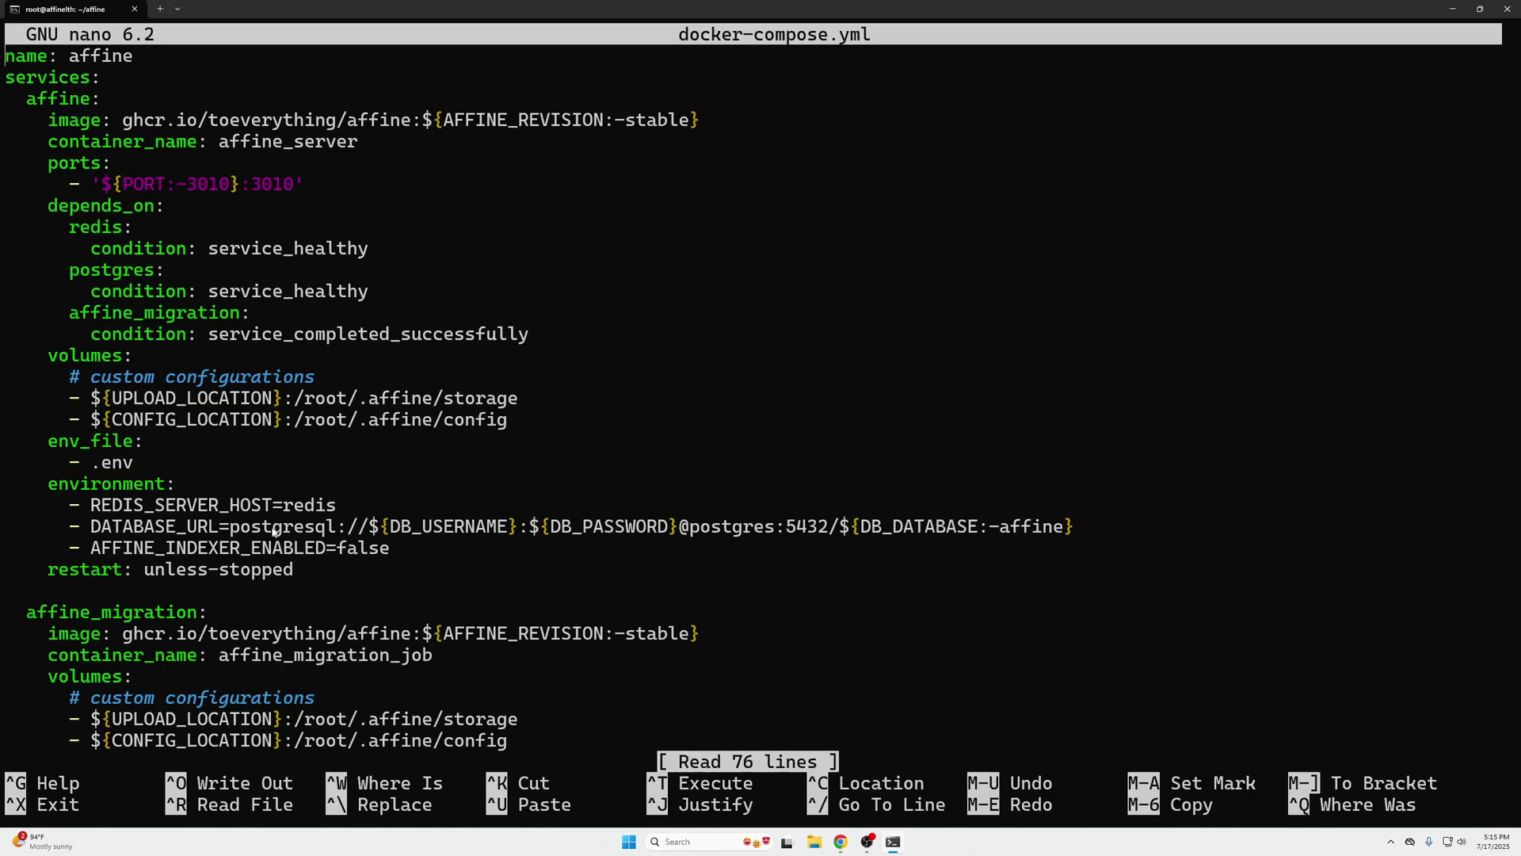
left_click_drag(112, 186, 239, 185)
key("ctrl+c")
left_click_drag(105, 398, 358, 397)
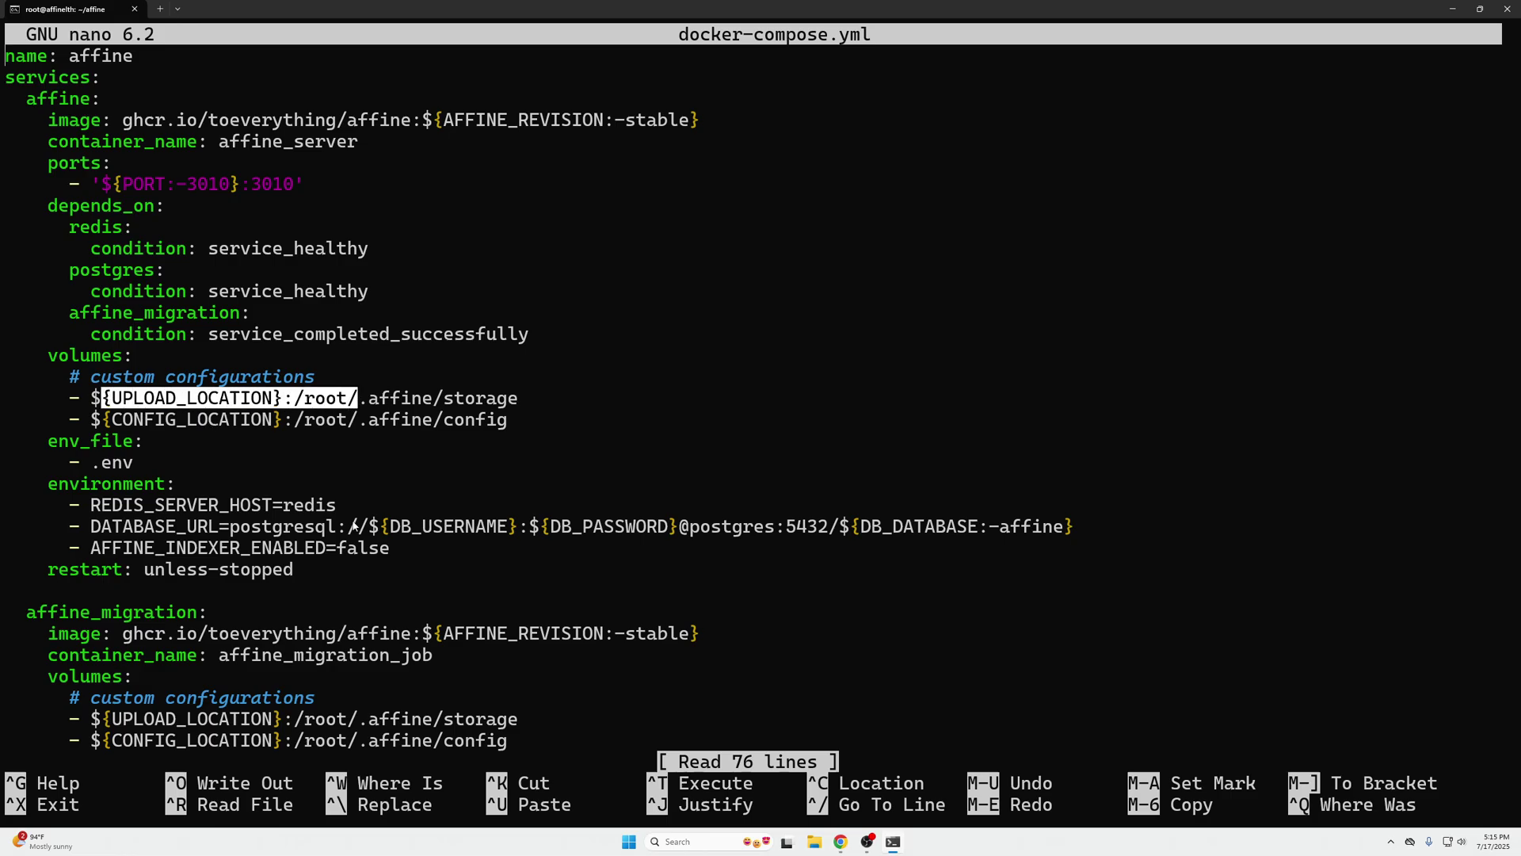
key("ctrl+c")
left_click_drag(370, 527, 875, 527)
key("ctrl+c")
key("ctrl+c")
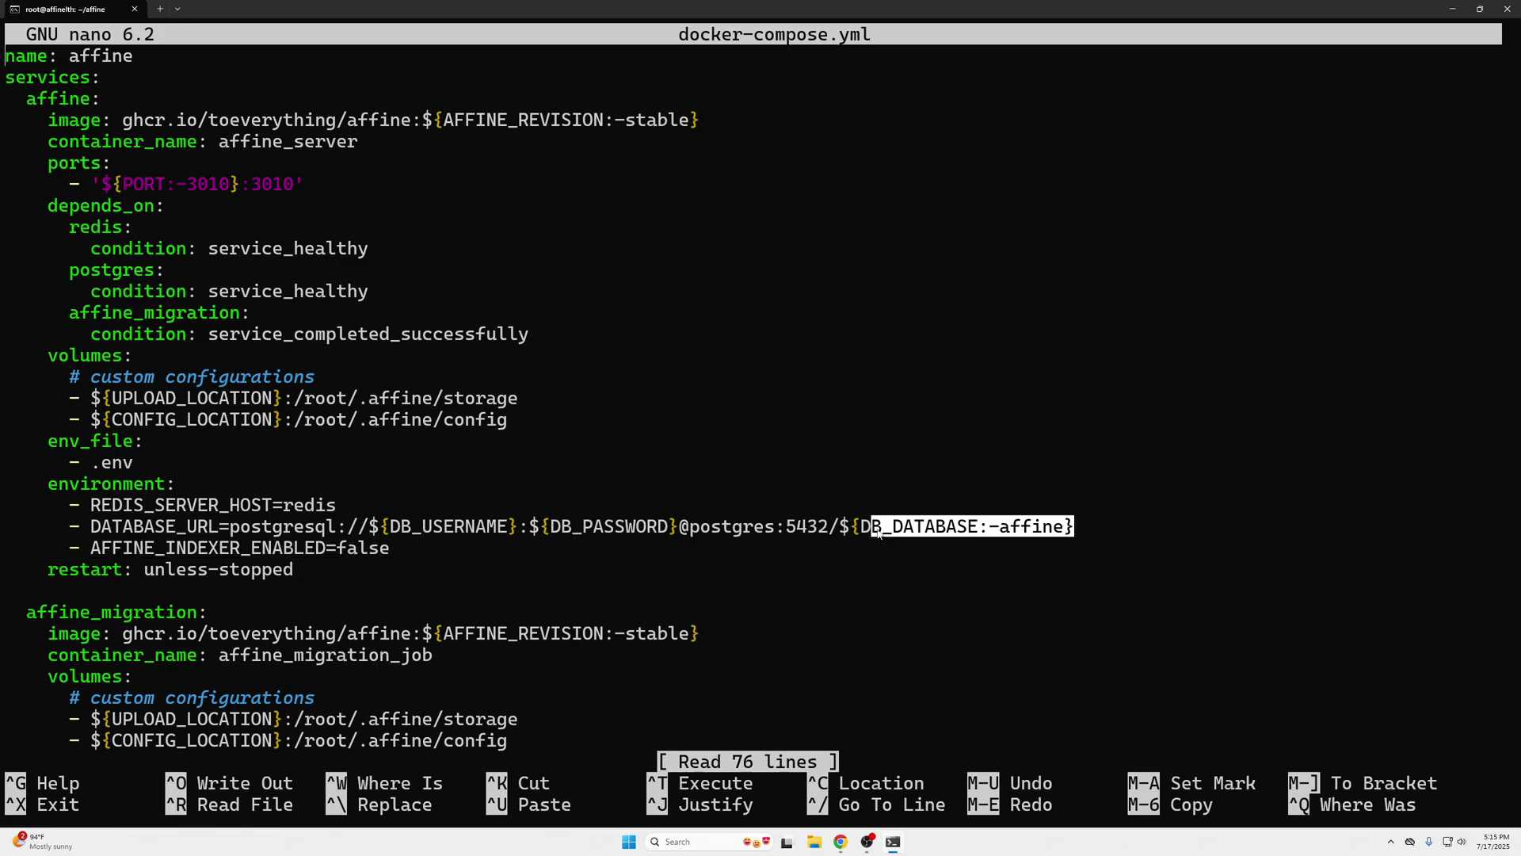
key("ctrl+c")
key("ctrl+x")
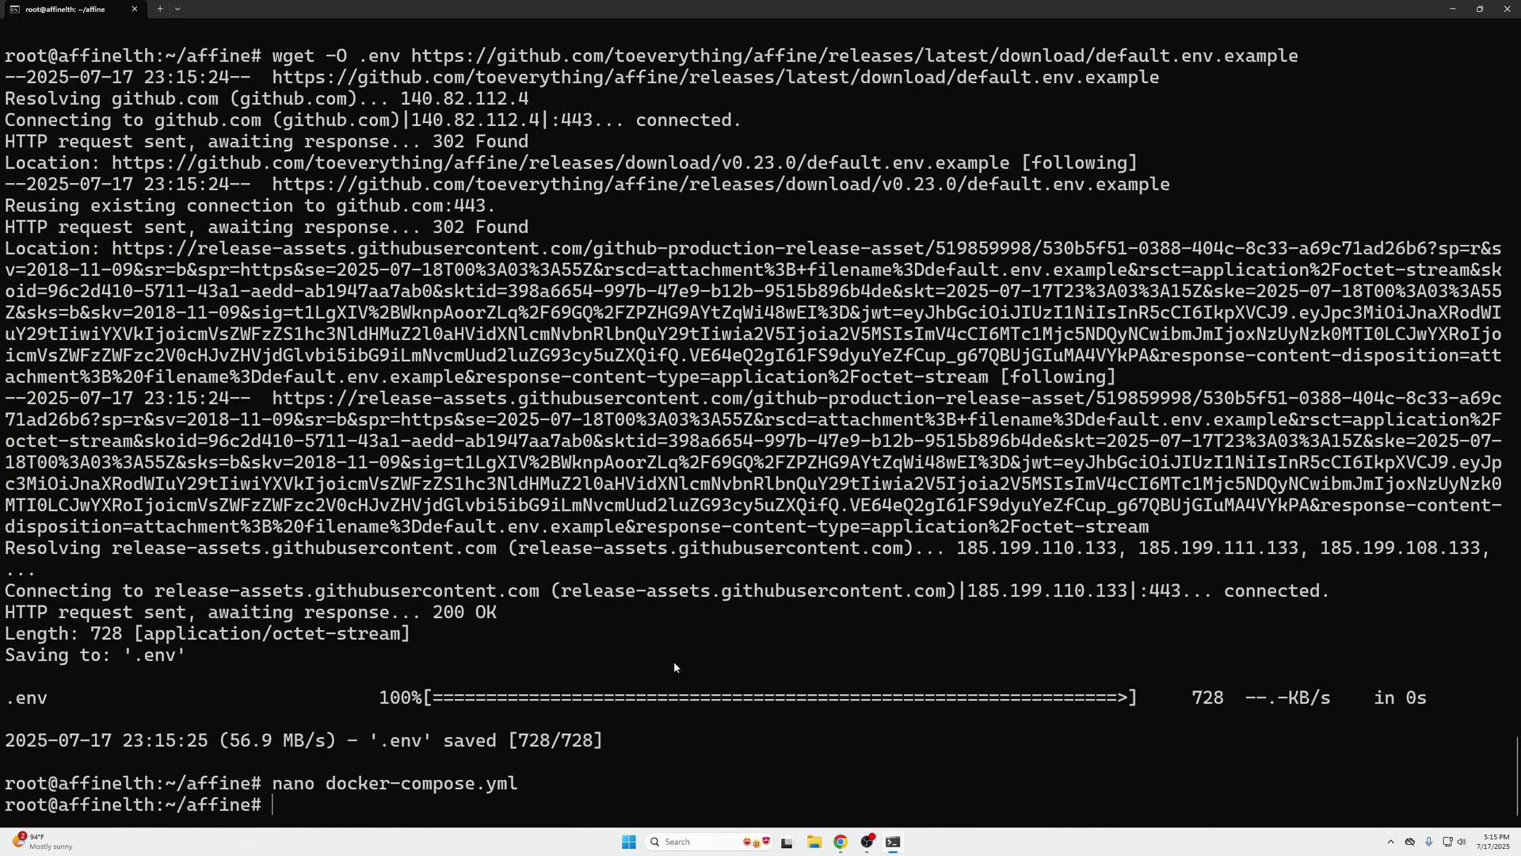
- Open the .env file in nano and locate the AFFINE_SERVER_HTTPS line
type("nanio")
key("BackSpace")
key("BackSpace")
type("o .env")
key("Return")
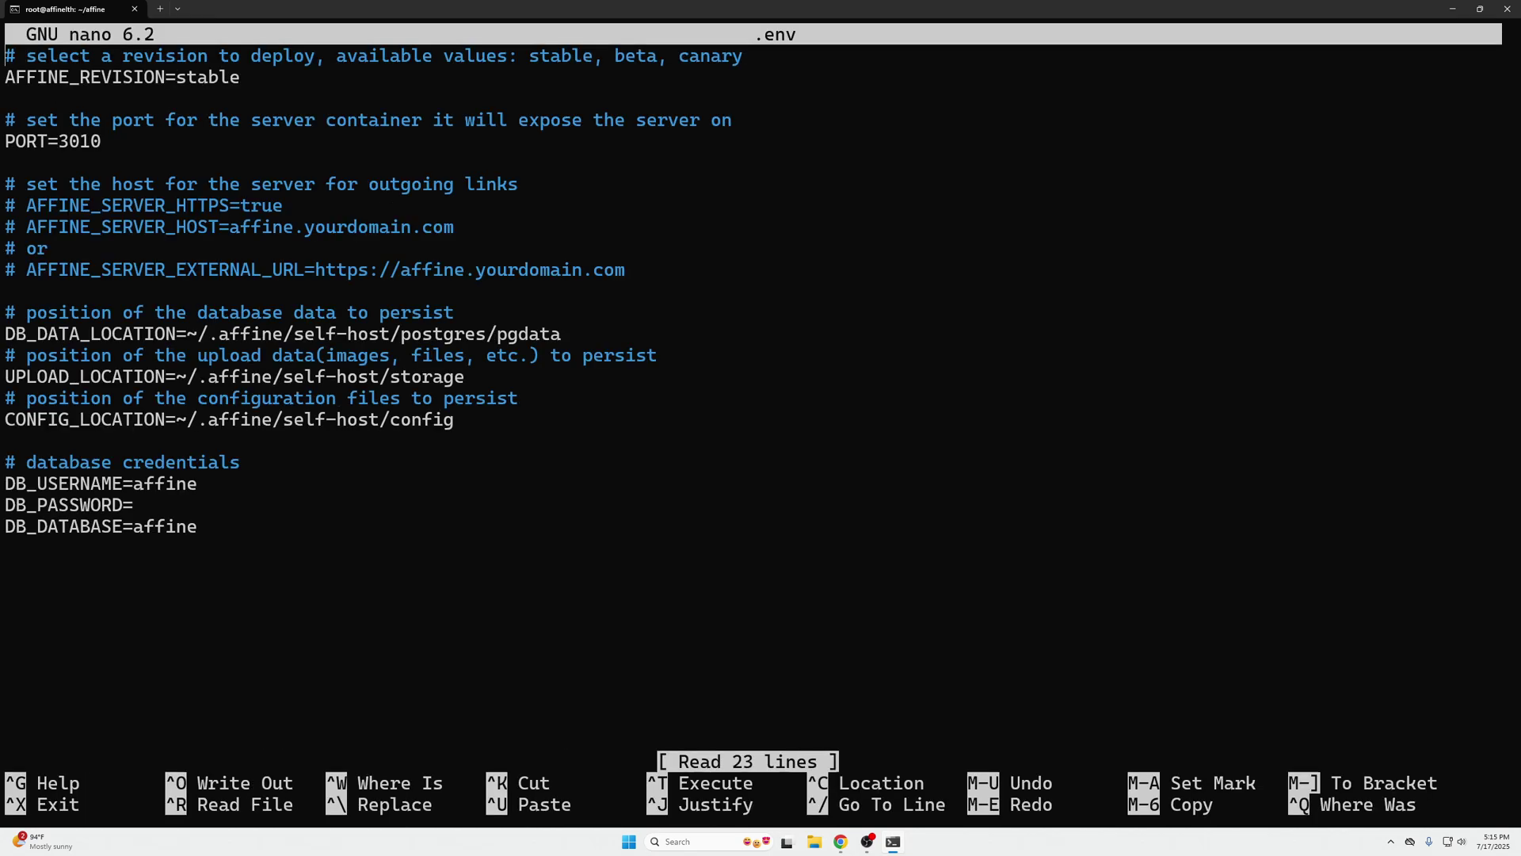
left_click(6, 77)
left_click(5, 505)
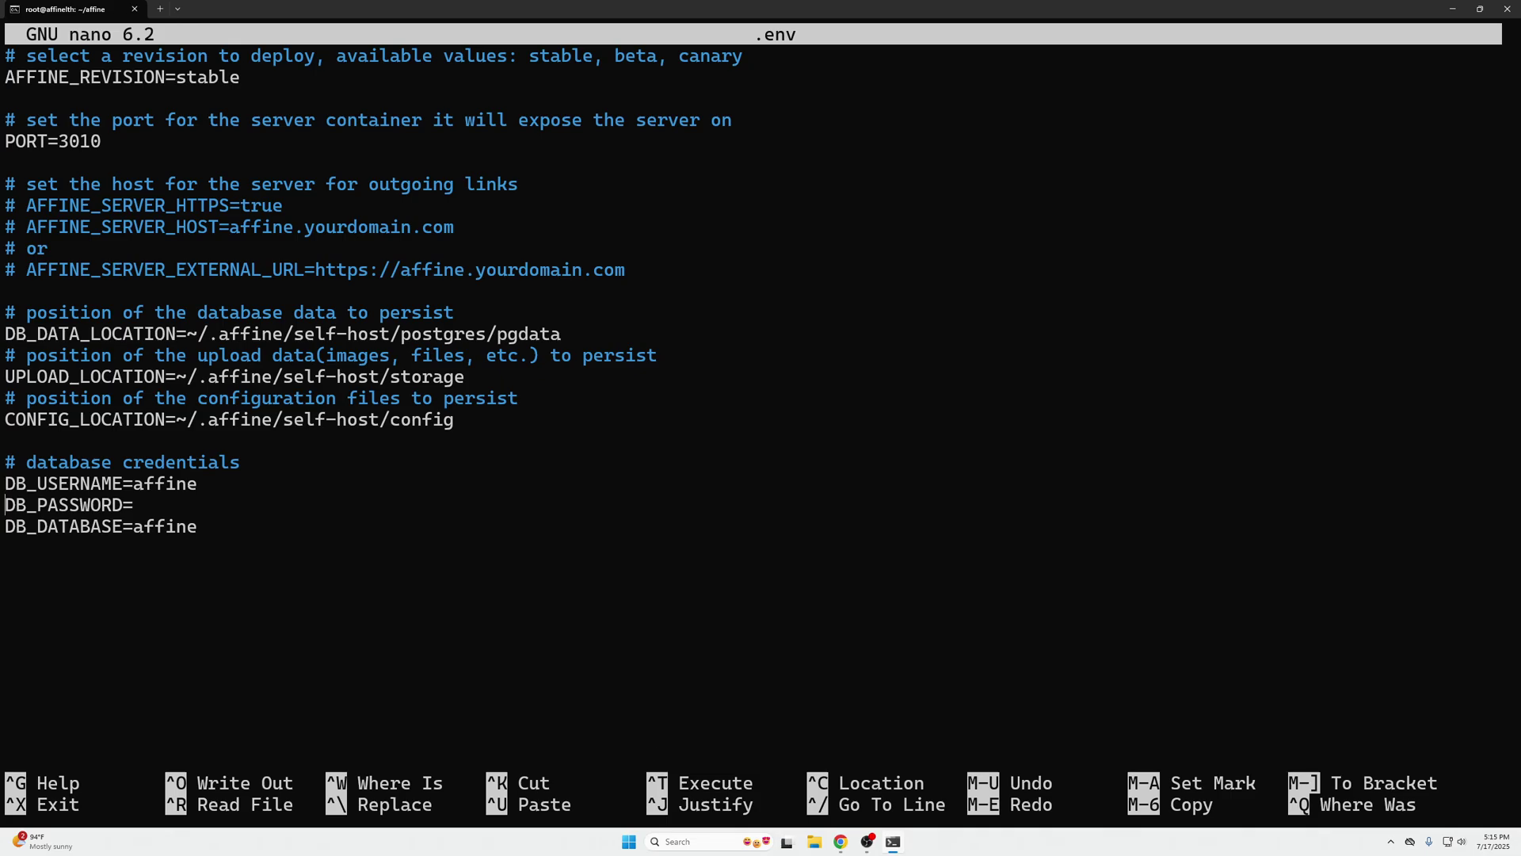
left_click(6, 206)
- Uncomment AFFINE_SERVER_HTTPS=true, set AFFINE_SERVER_HOST to affine1.lthlabs.duckdns.org, and save .env
key("BackSpace")
key("BackSpace")
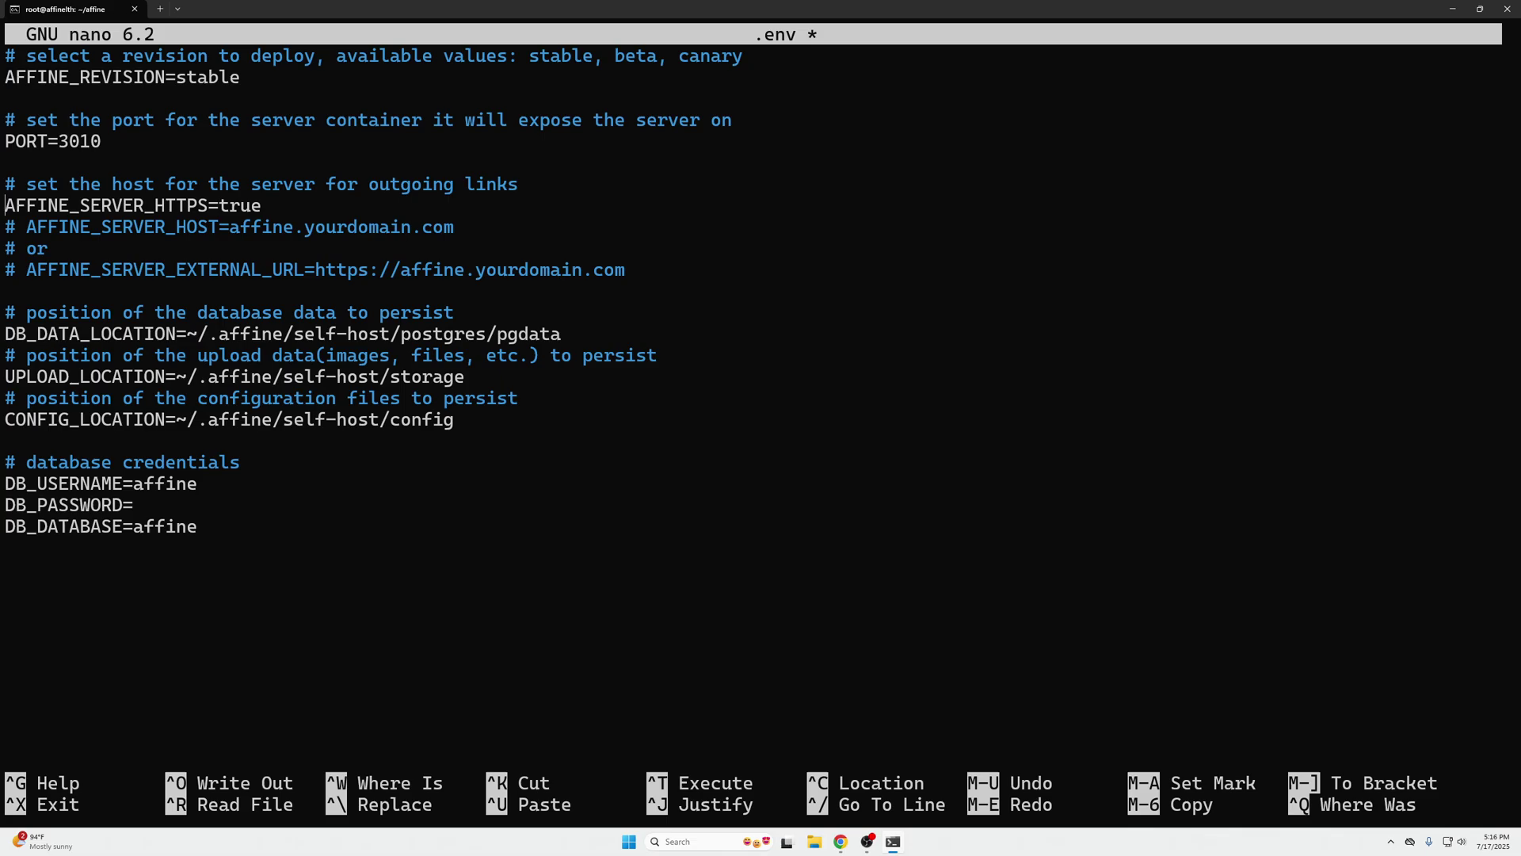
key("Down")
key("Delete")
key("Delete")
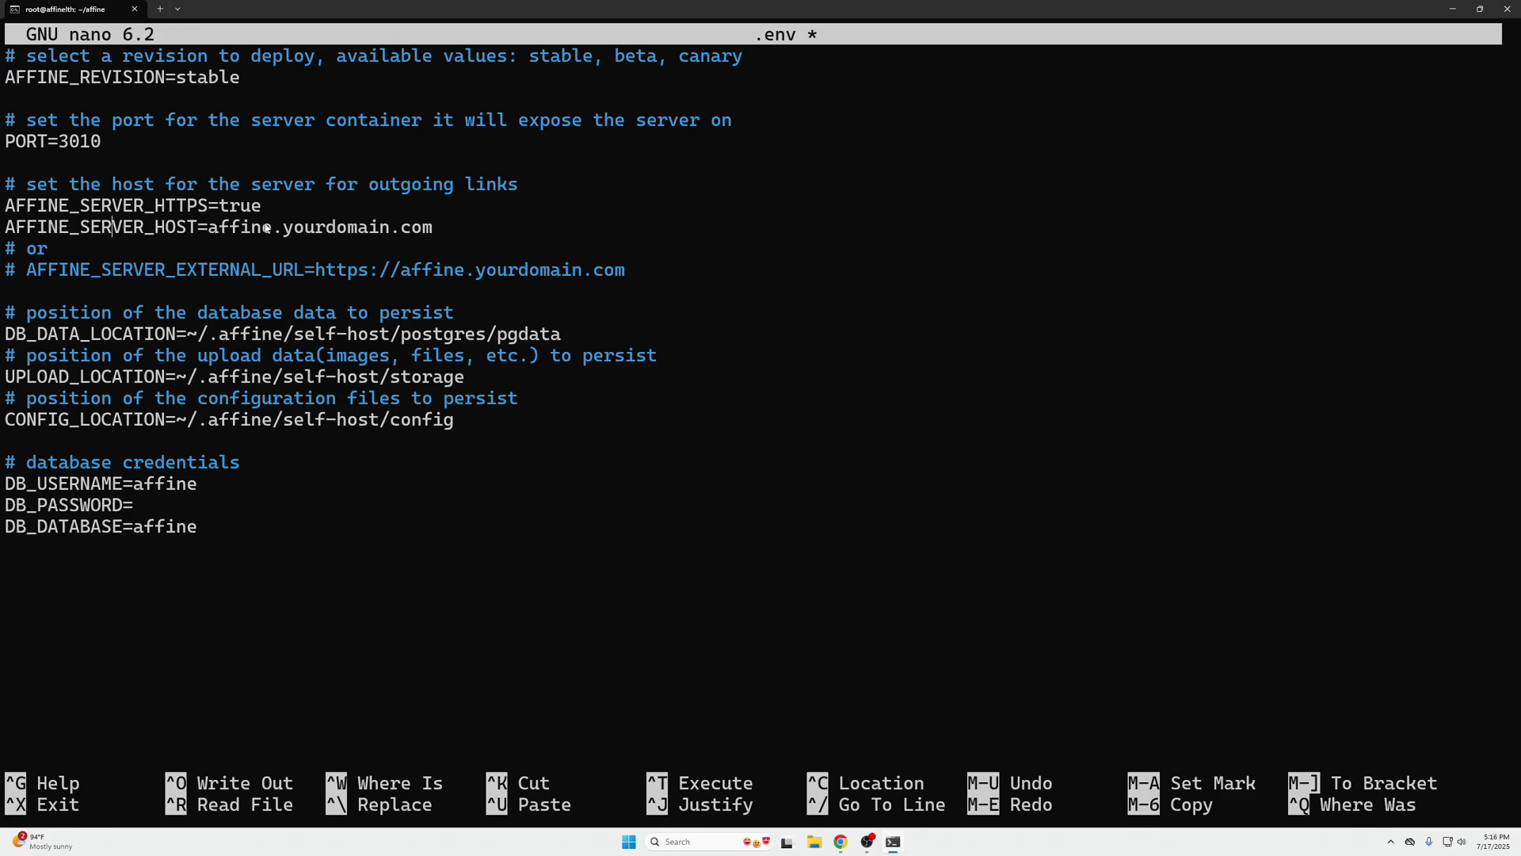
key("End")
key("BackSpace")
key("BackSpace")
key("BackSpace")
key("BackSpace")
key("BackSpace")
key("BackSpace")
key("BackSpace")
key("BackSpace")
key("BackSpace")
key("BackSpace")
key("BackSpace")
key("BackSpace")
key("BackSpace")
key("BackSpace")
key("BackSpace")
key("BackSpace")
key("BackSpace")
key("BackSpace")
key("BackSpace")
key("BackSpace")
key("BackSpace")
key("ctrl+v")
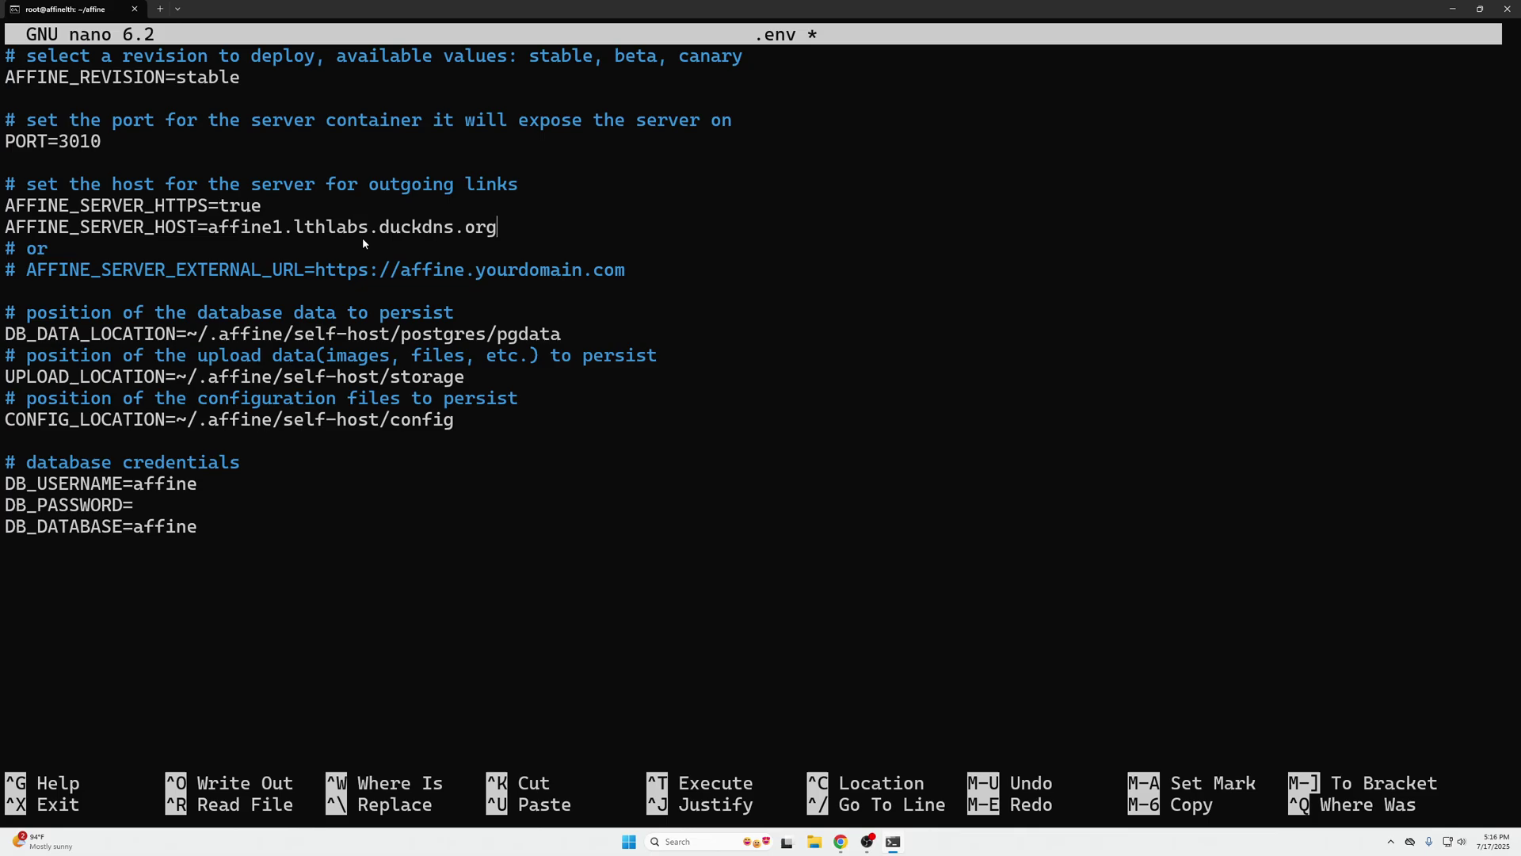
key("ctrl+x")
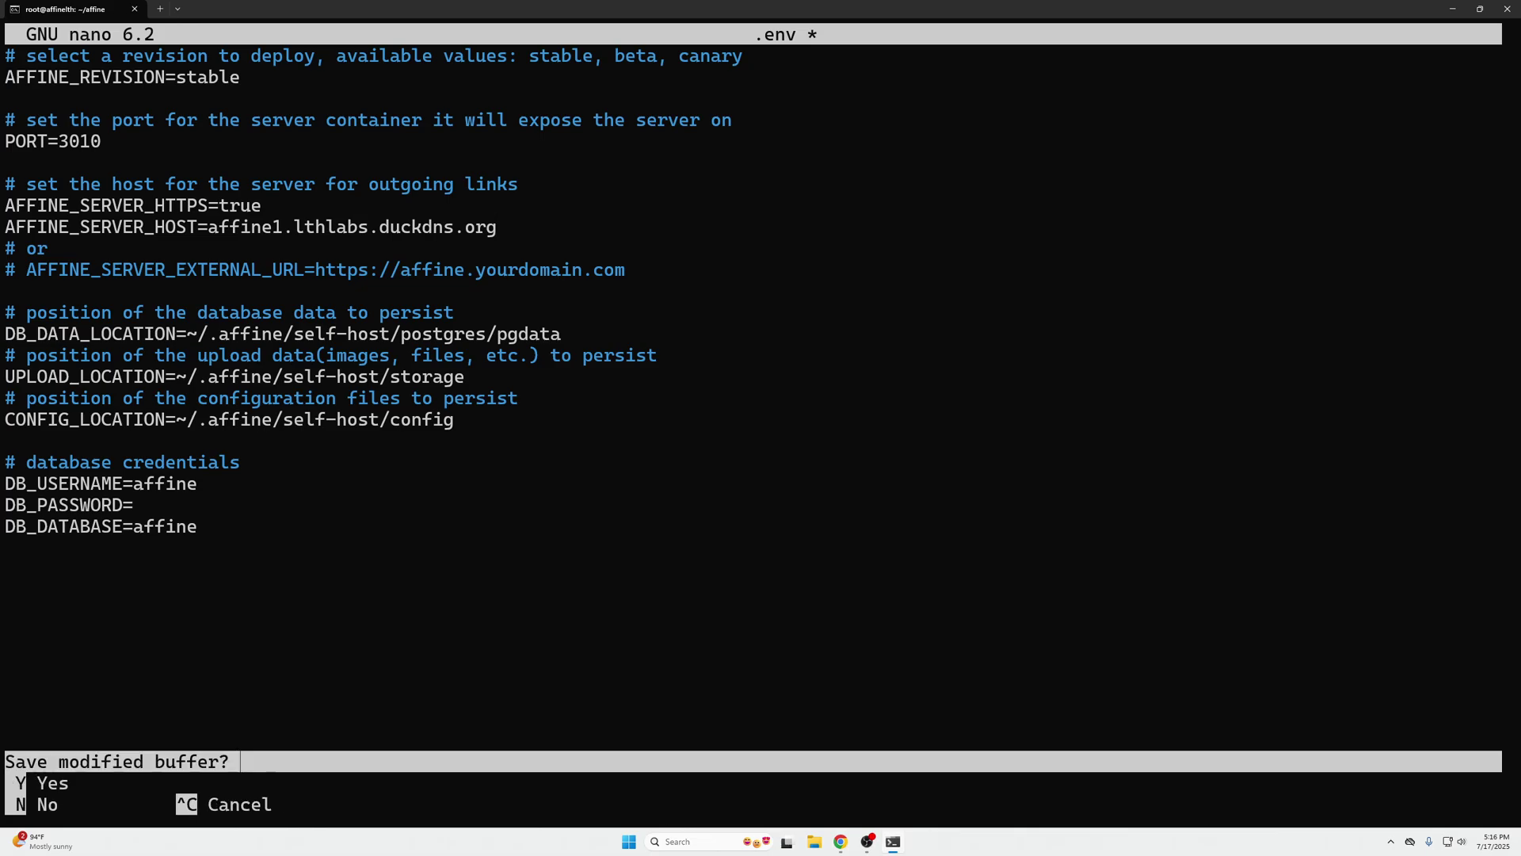
key("y")
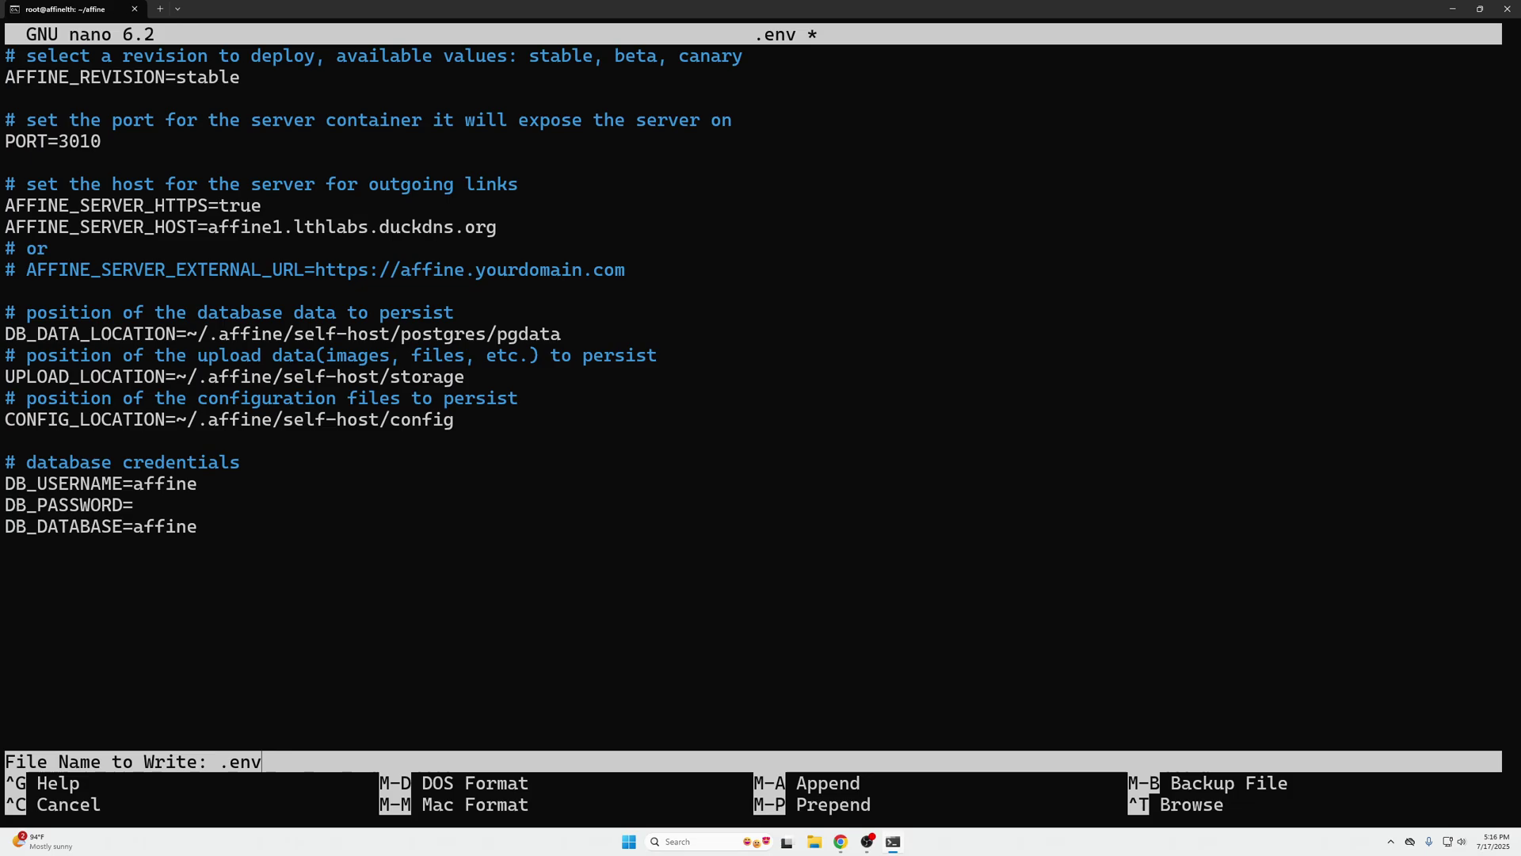
key("Return")
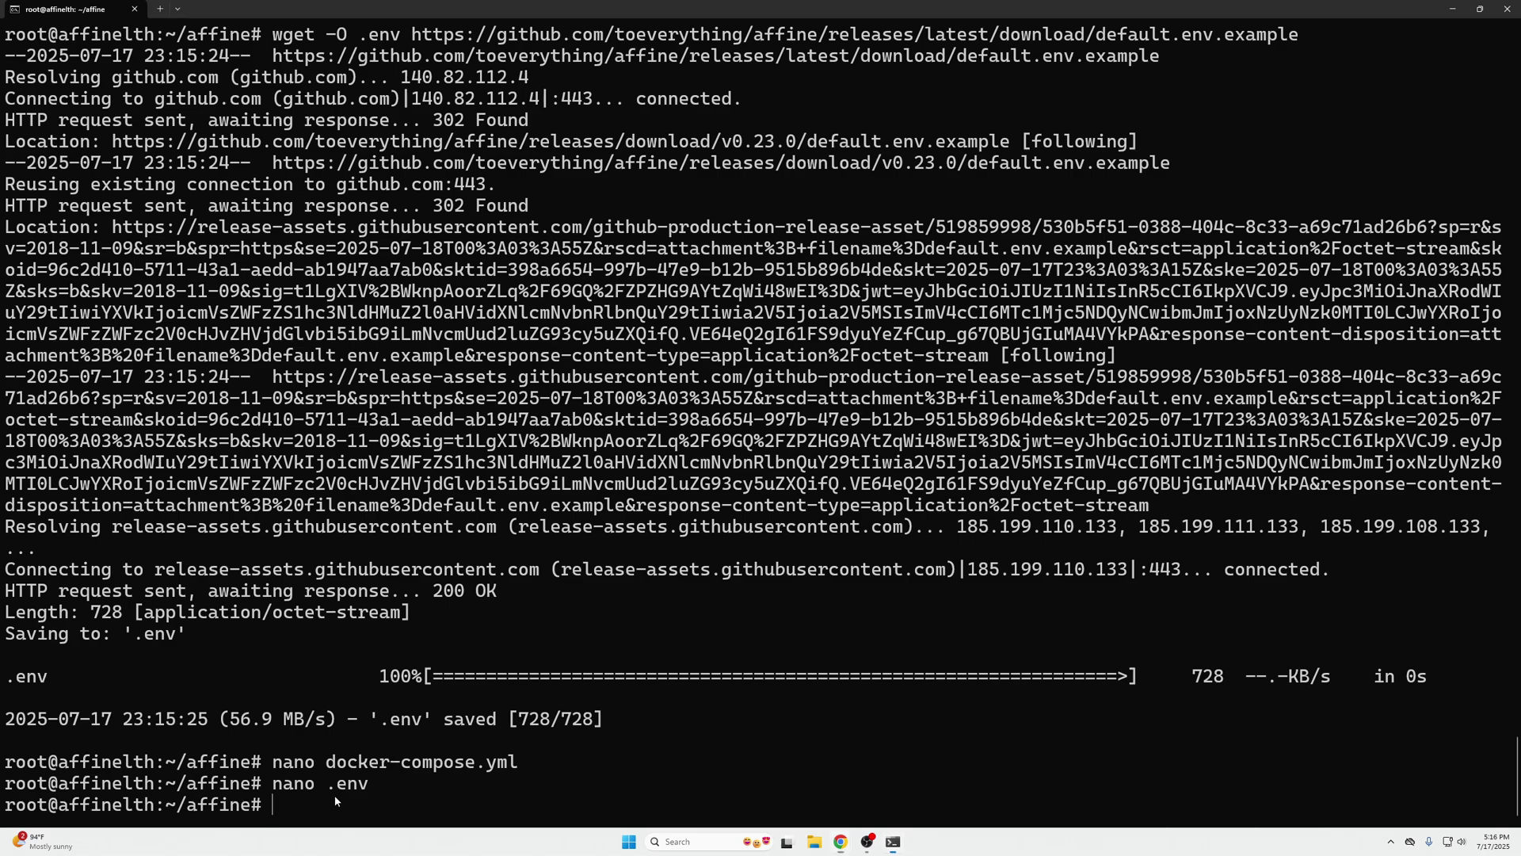
- Run docker compose down and docker compose up -d to pull AFFiNE's images, then return to Chrome
key("ctrl+v")
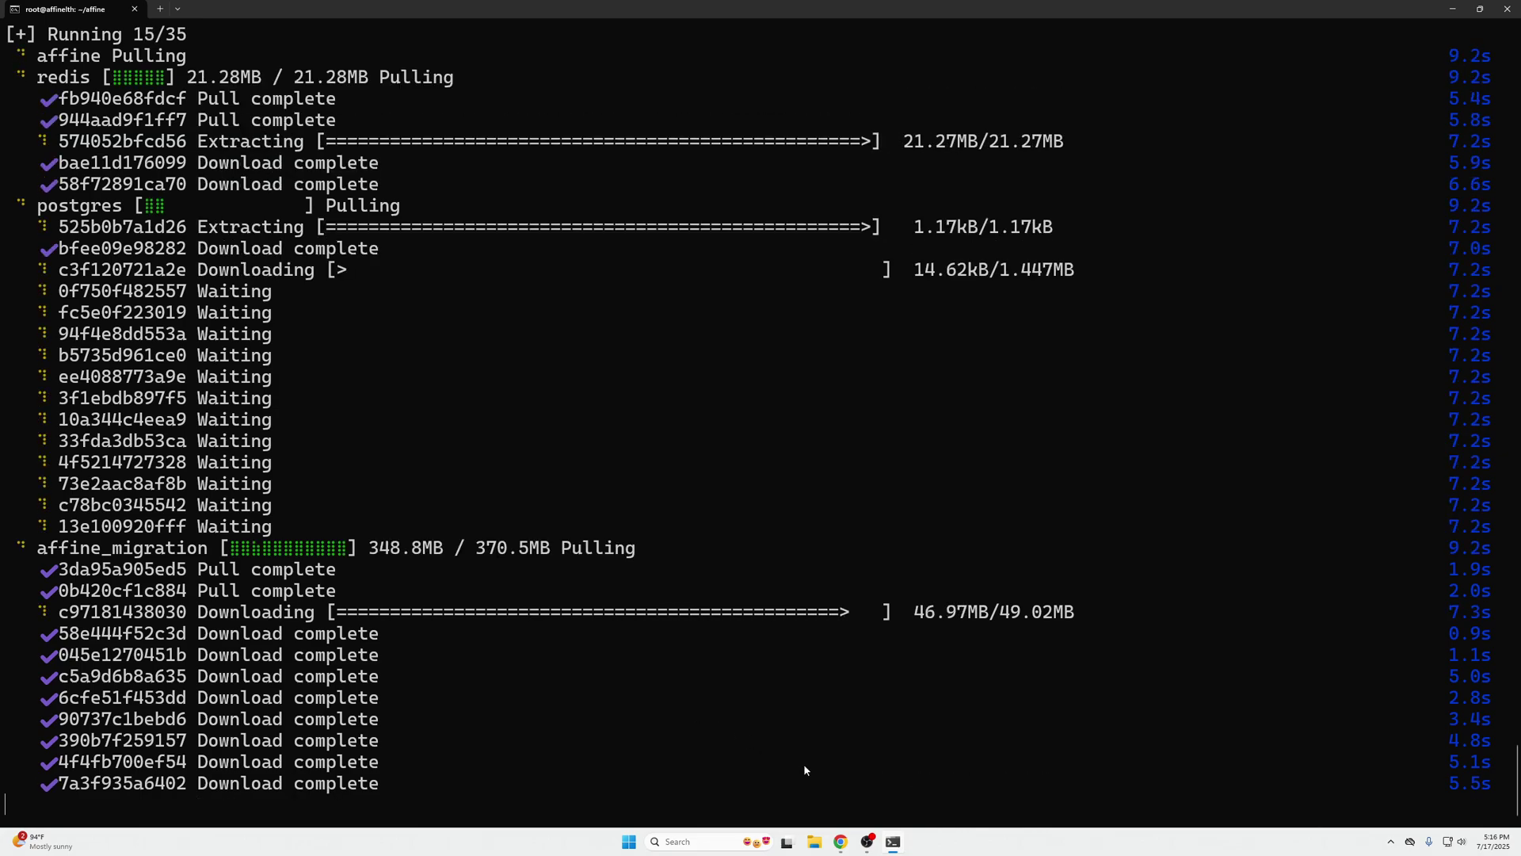
mouse_move(841, 841)
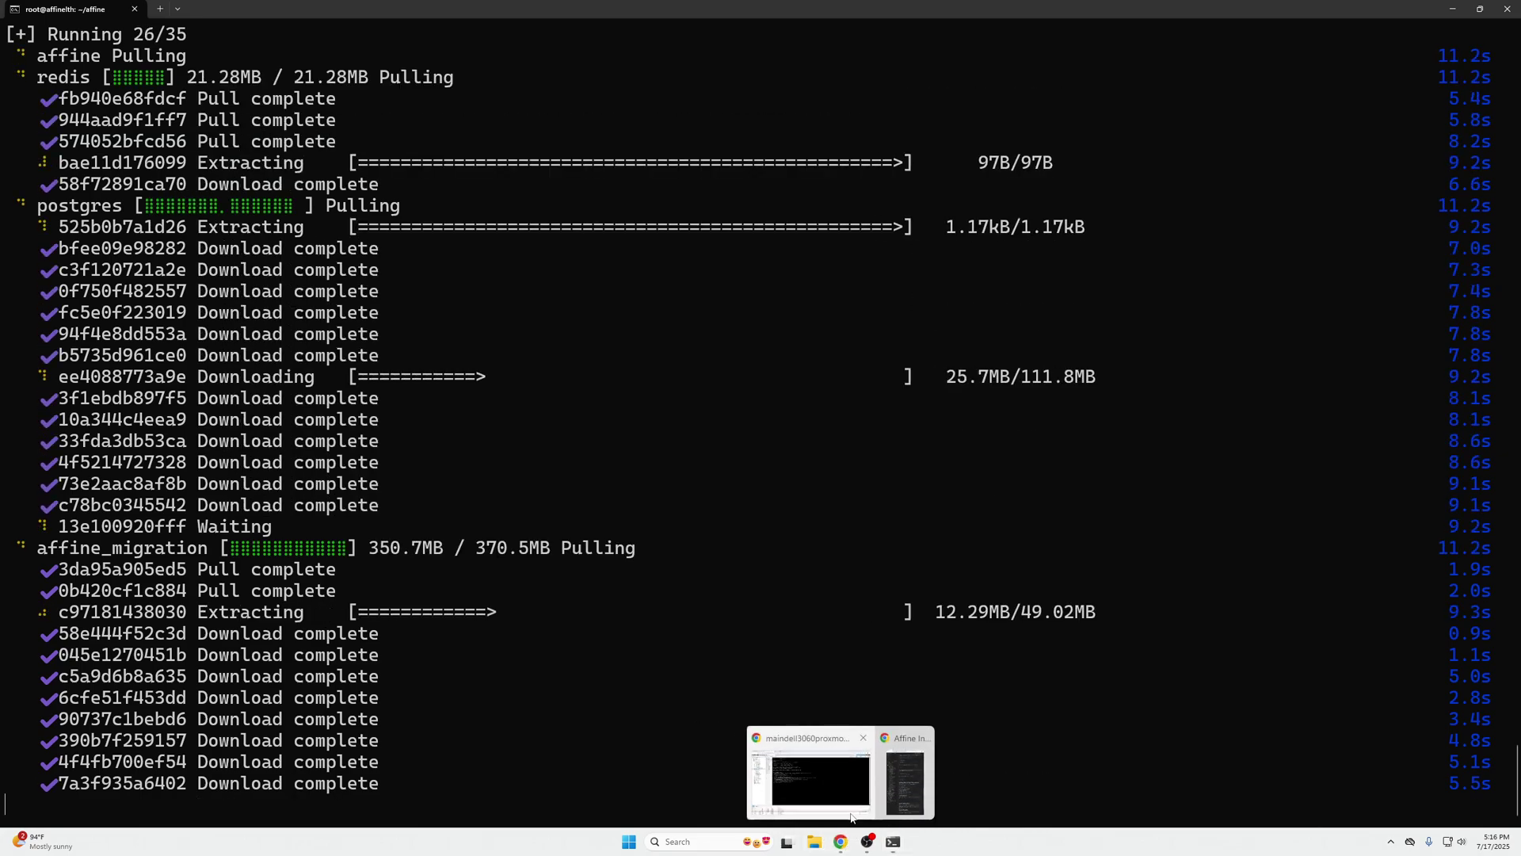
left_click(839, 800)
- Start a new proxy host for the domain affine1.lthlabs.duckdns.org
left_click(336, 11)
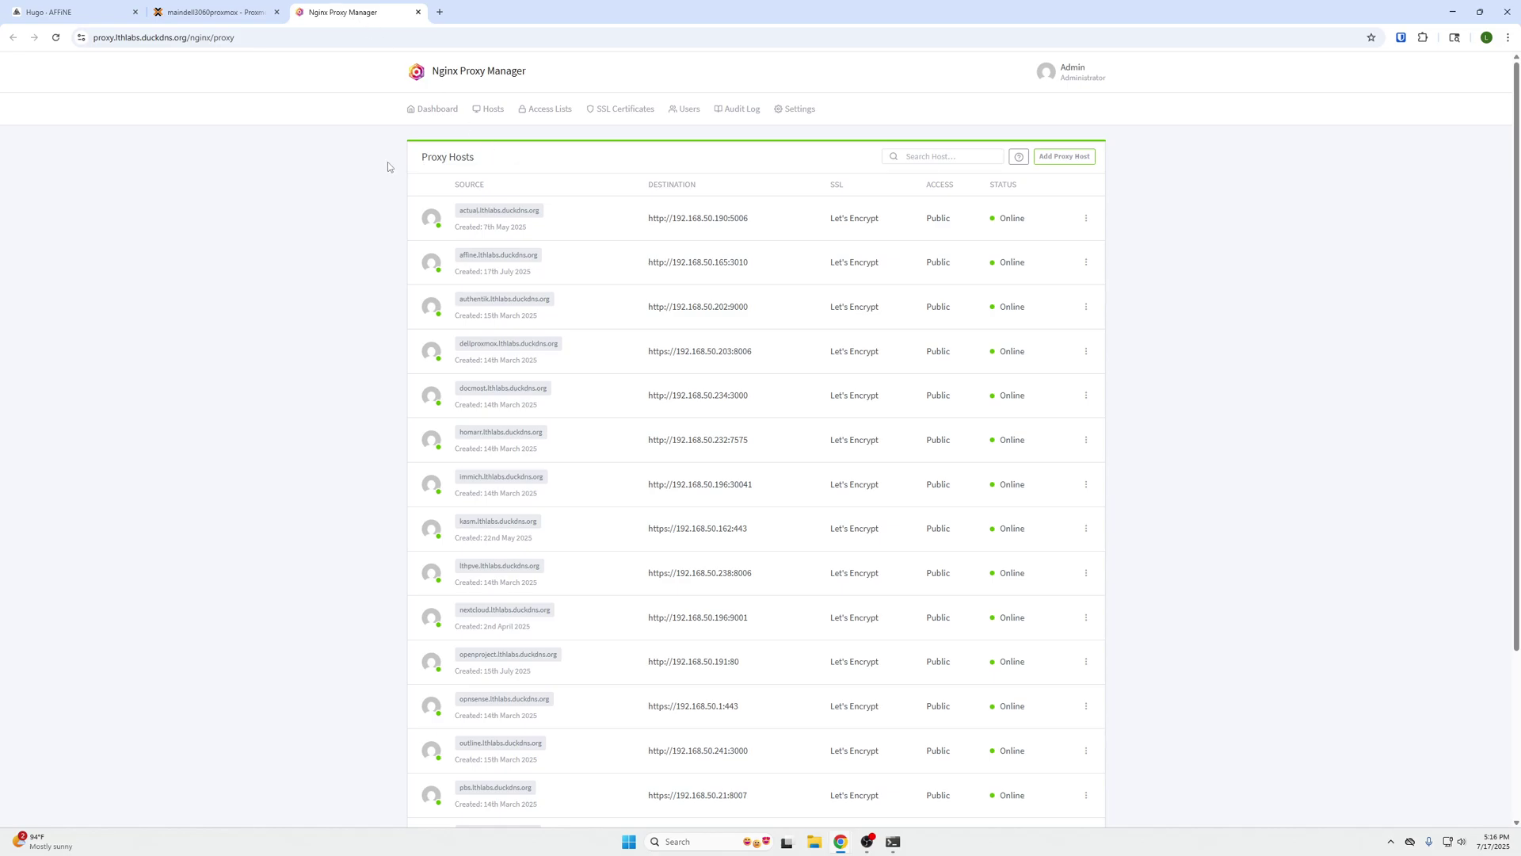
left_click(1064, 156)
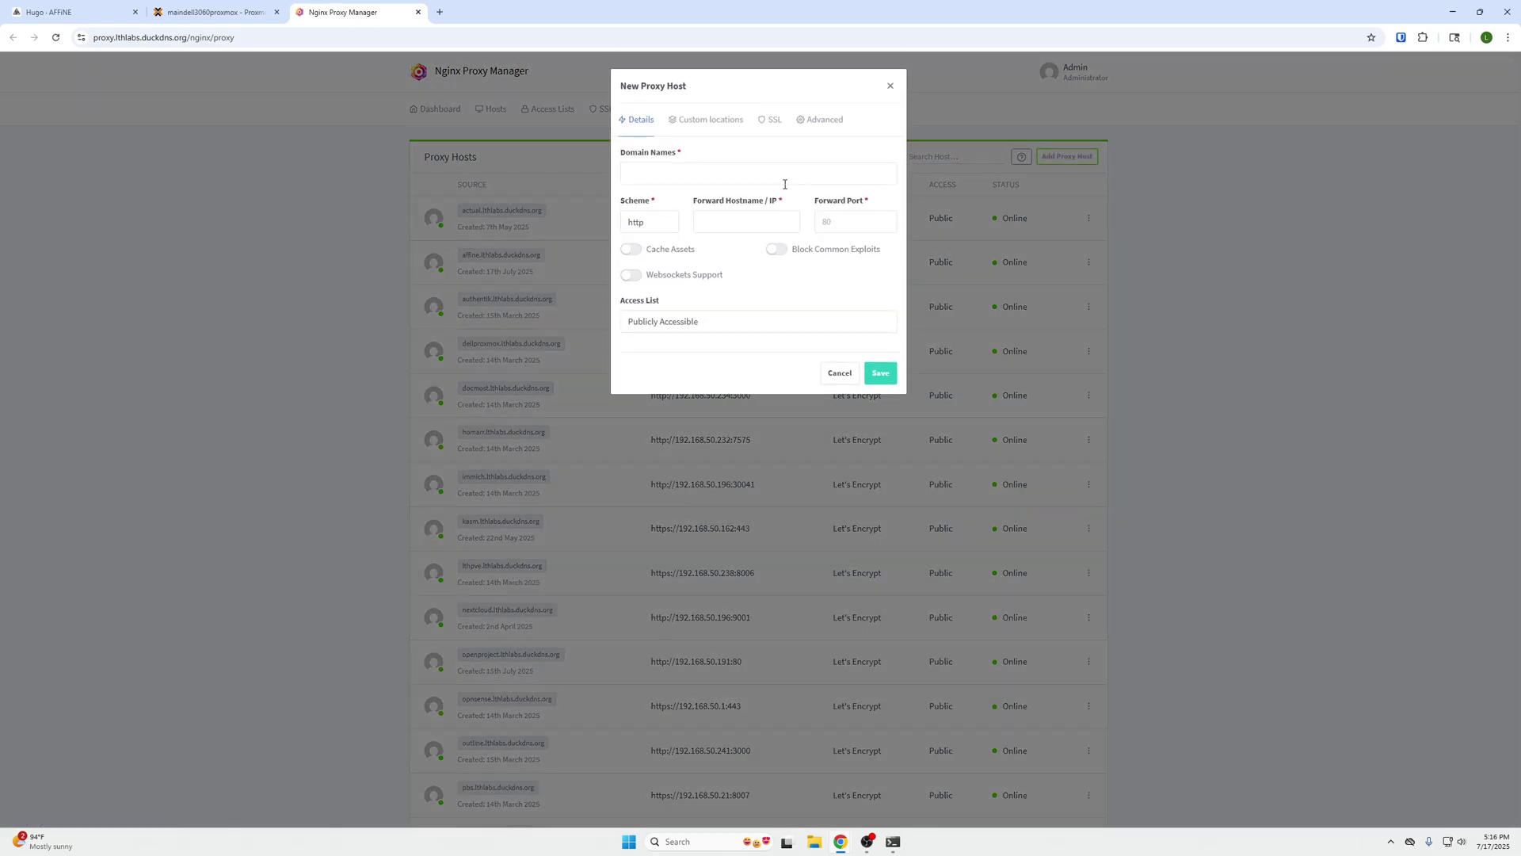
left_click(739, 175)
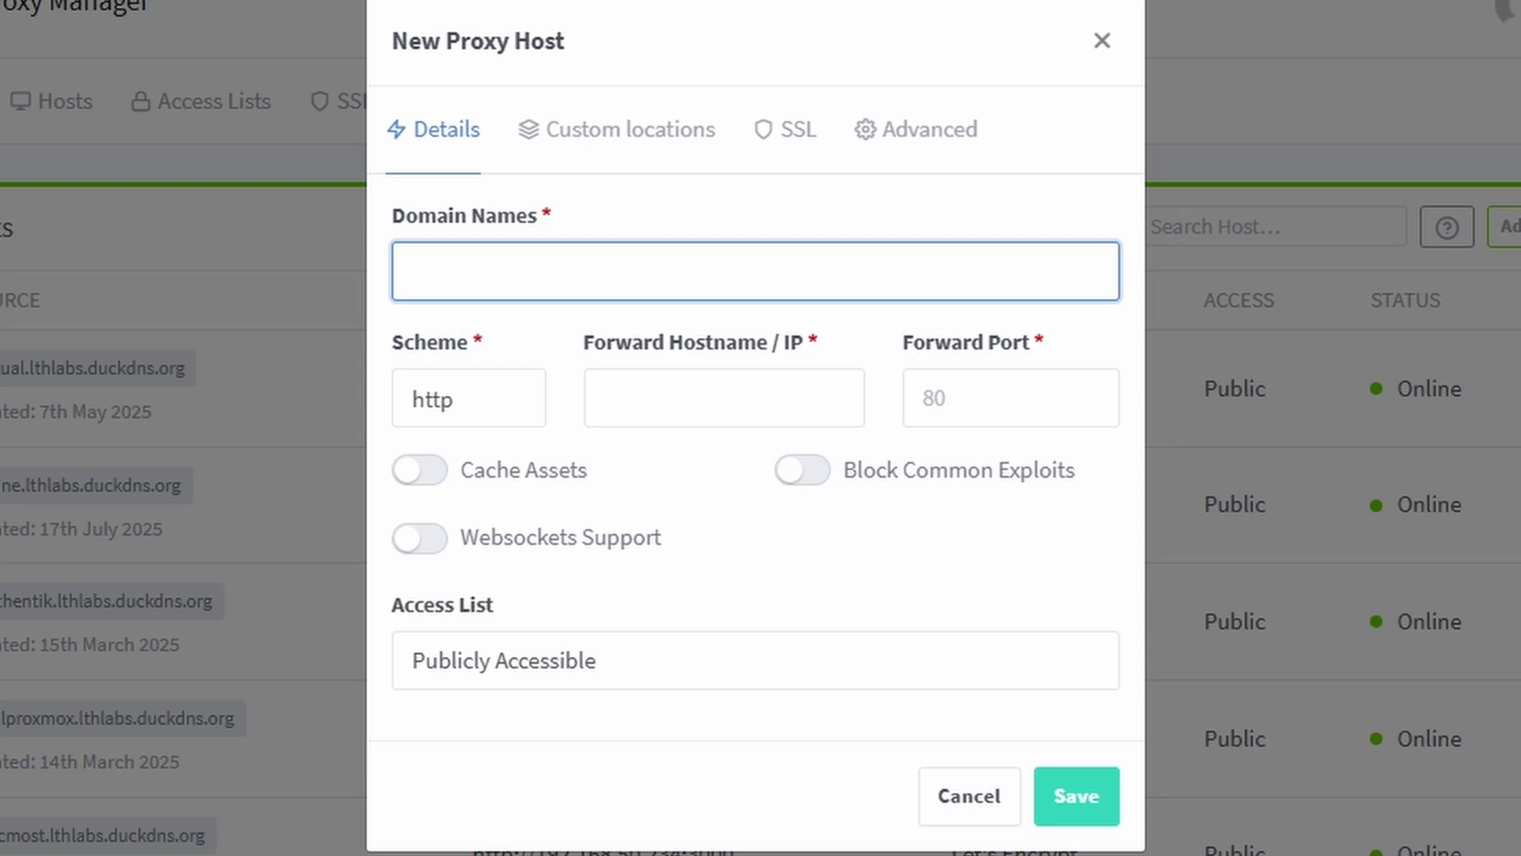
left_click(721, 255)
type("affine1.lthlabs.duckdns.org")
key("Return")
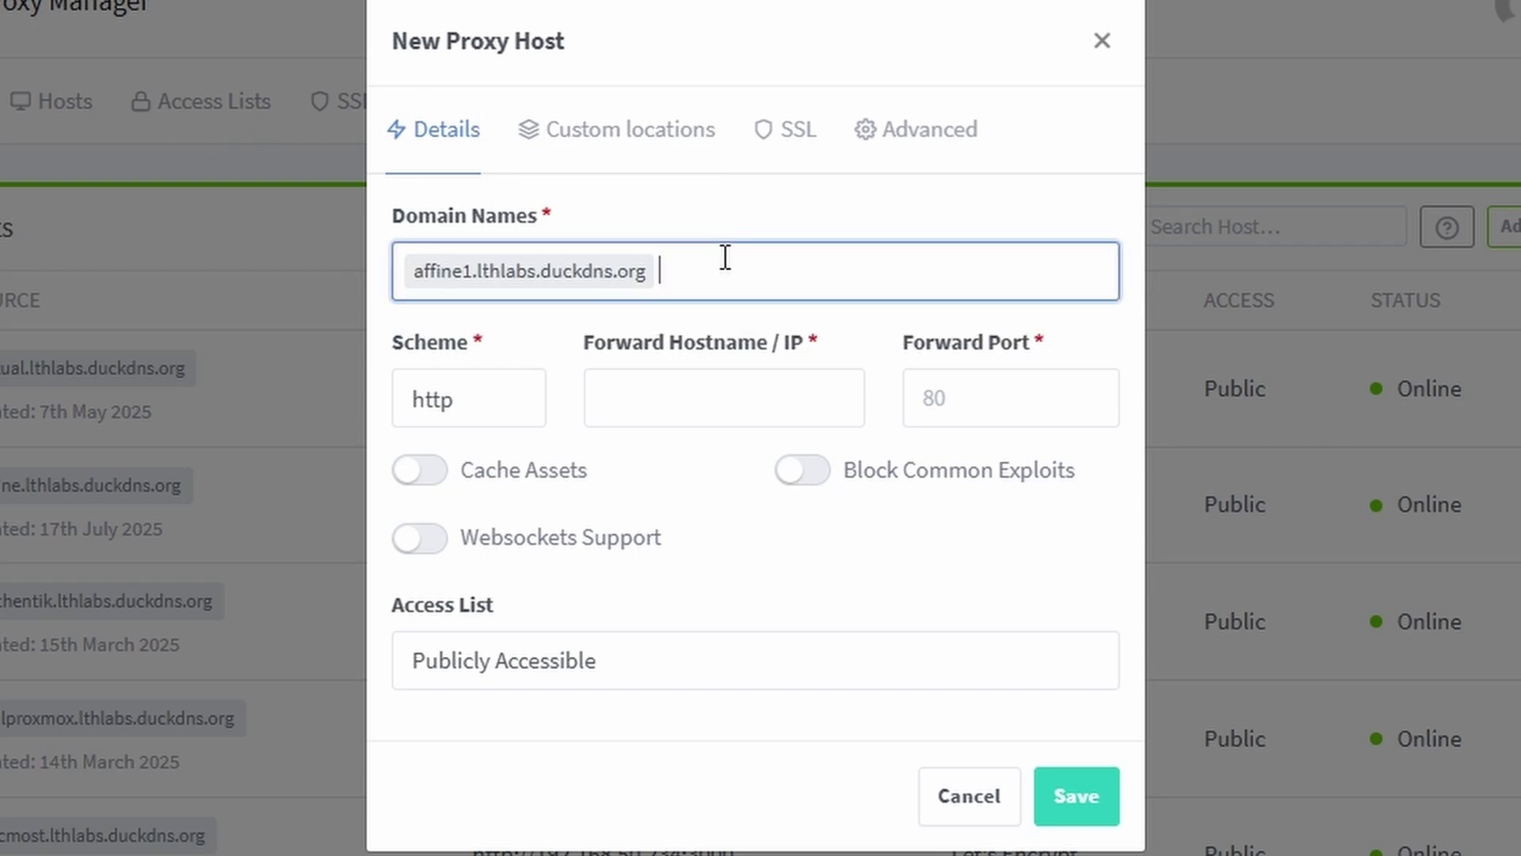
- Forward it to 192.168.50.169 port 3010 with Websockets Support enabled
left_click(656, 381)
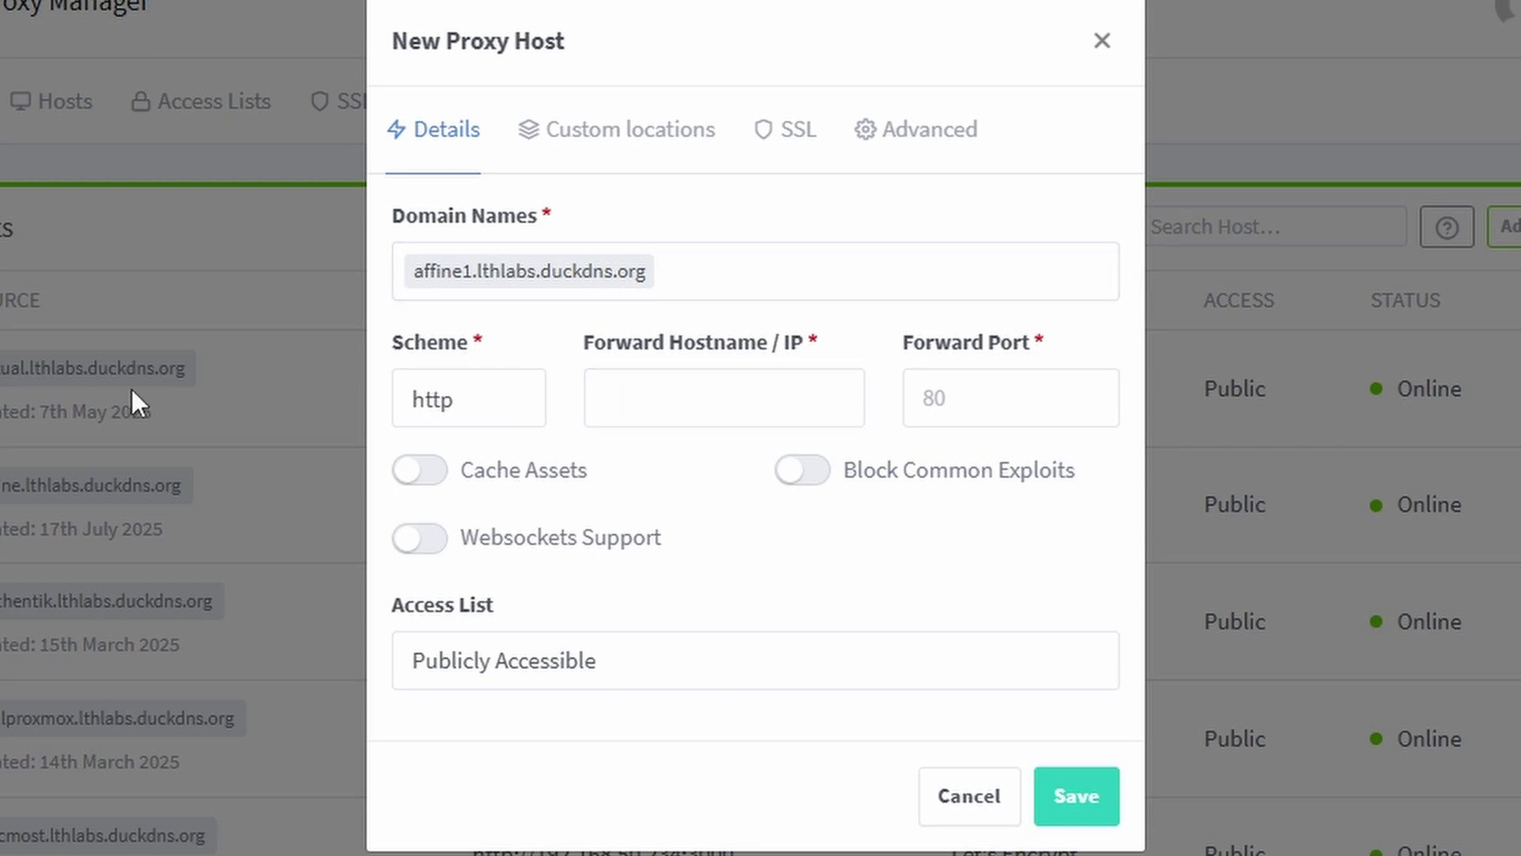
right_click(694, 407)
left_click(876, 789)
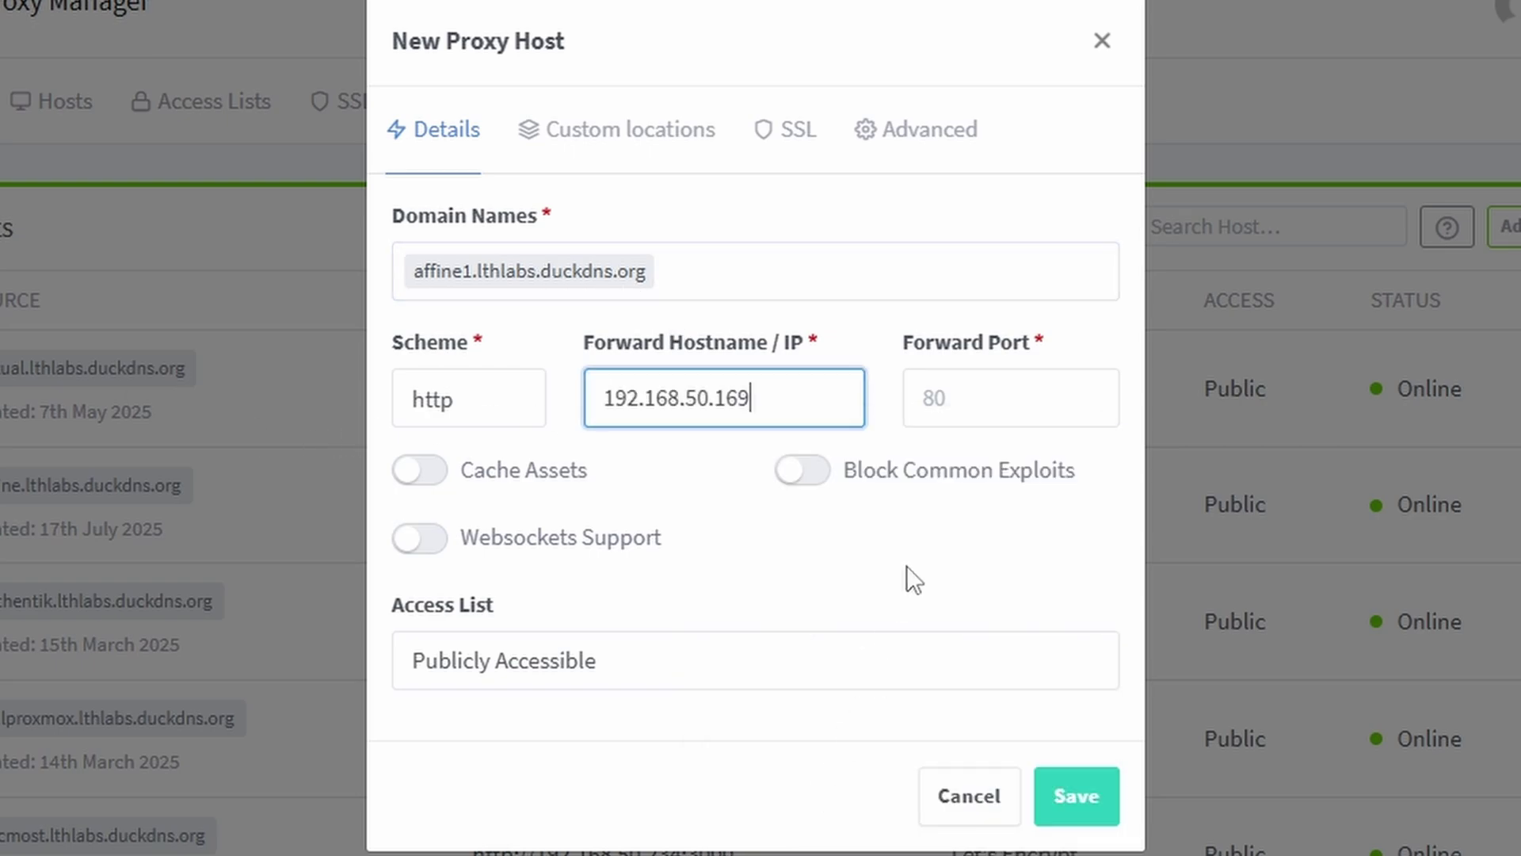
left_click(973, 396)
type("3010")
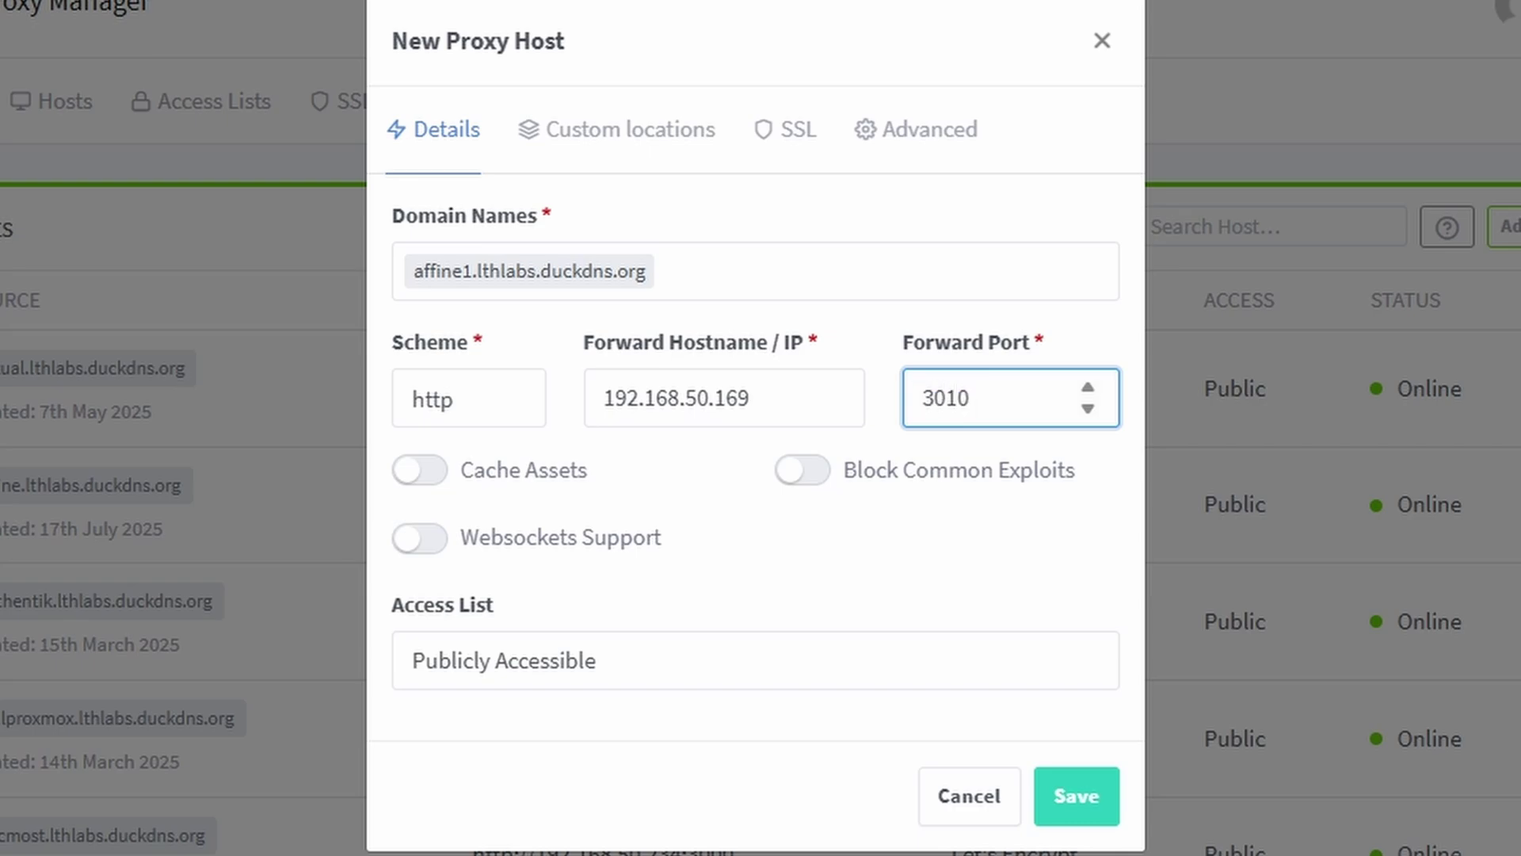
left_click(421, 538)
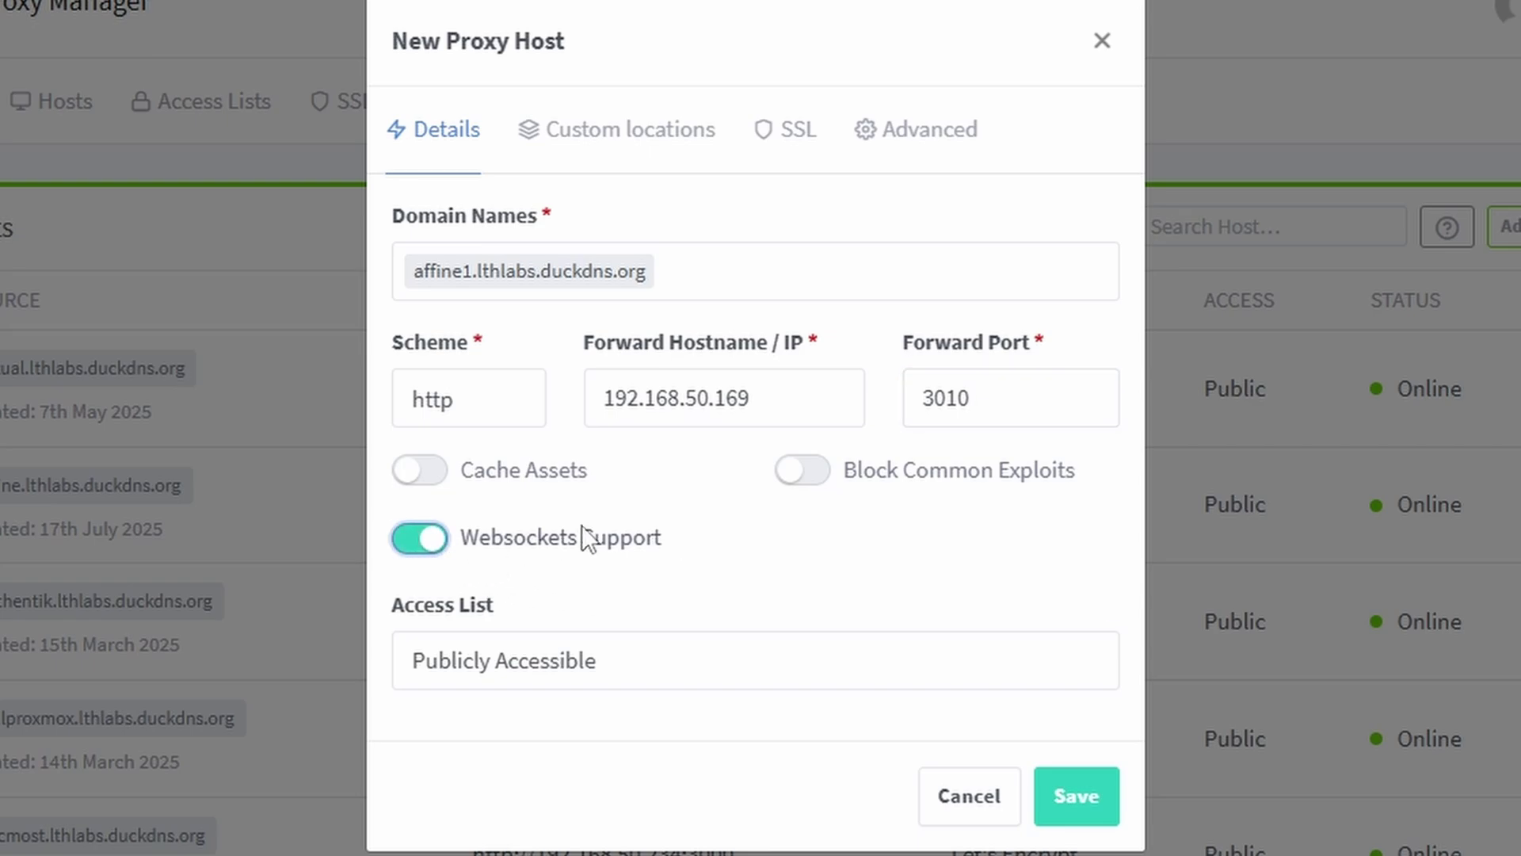
- Assign the wildcard lthlabs.duckdns.org Let's Encrypt certificate and save the proxy host
left_click(792, 164)
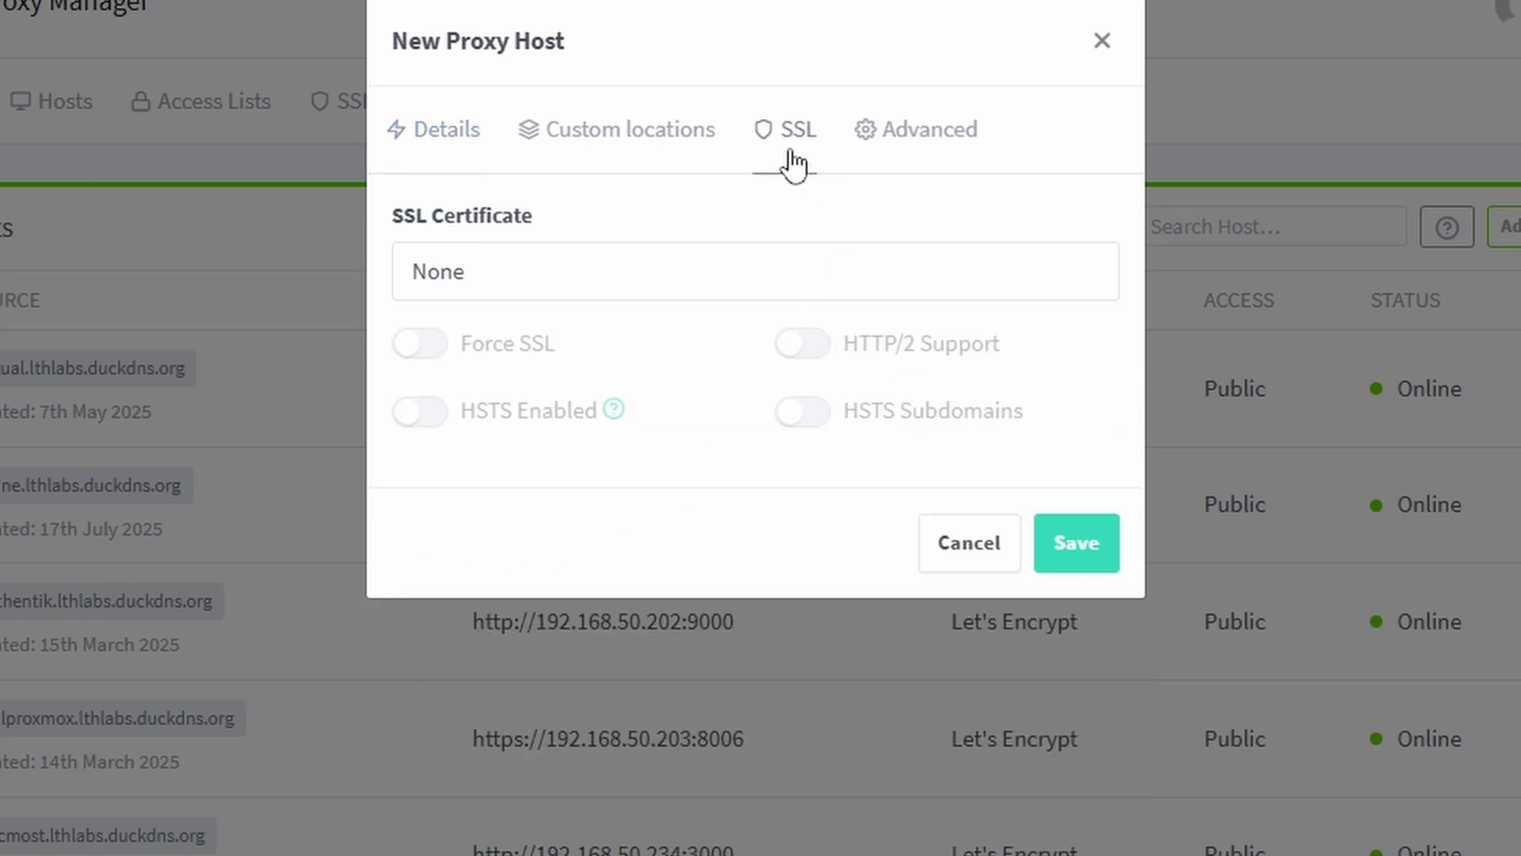
left_click(667, 272)
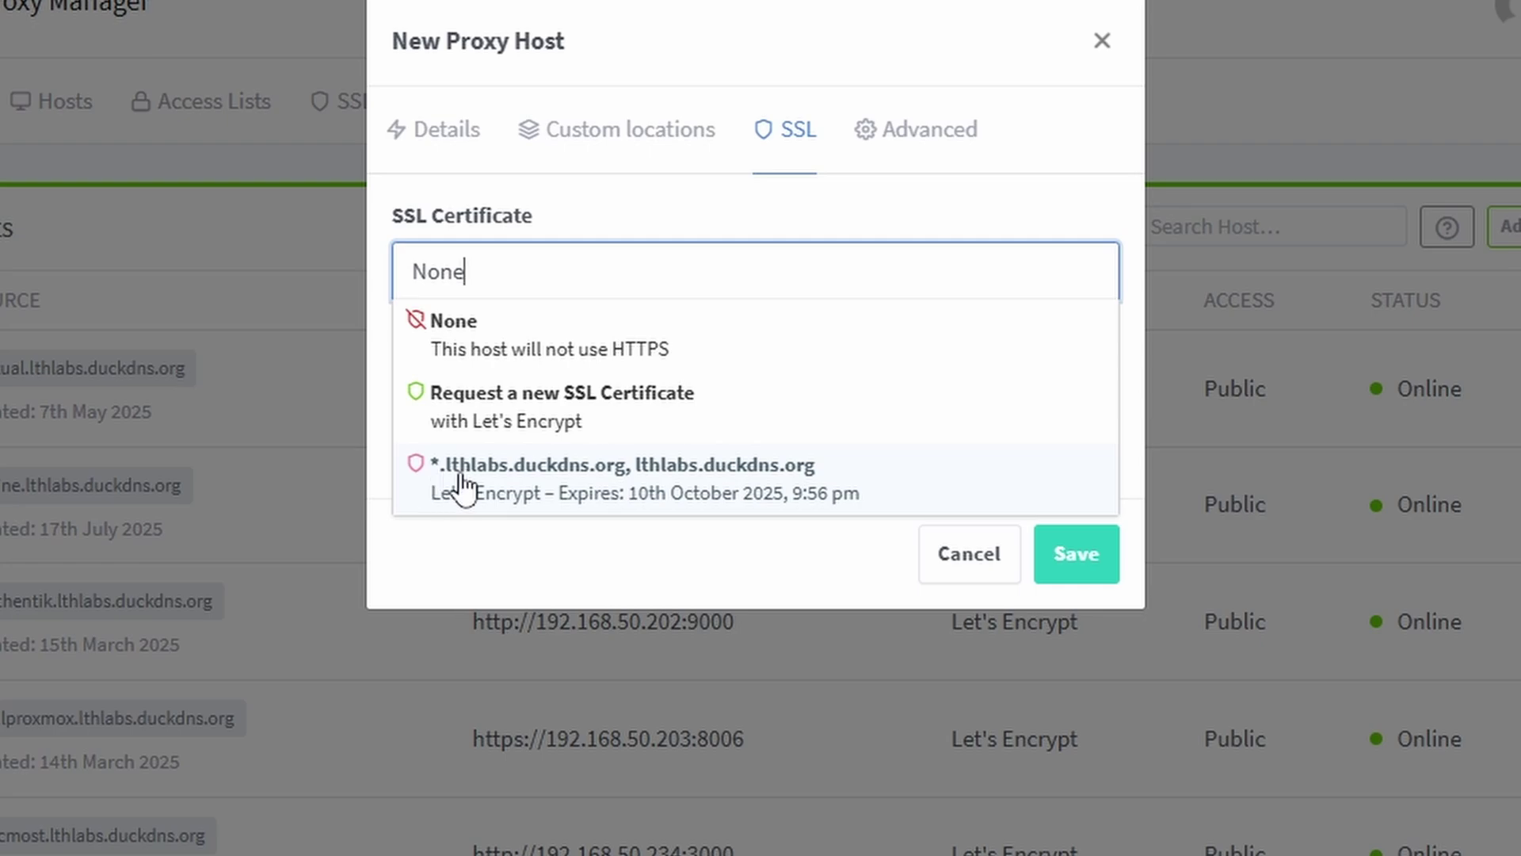
left_click(530, 487)
left_click(1078, 550)
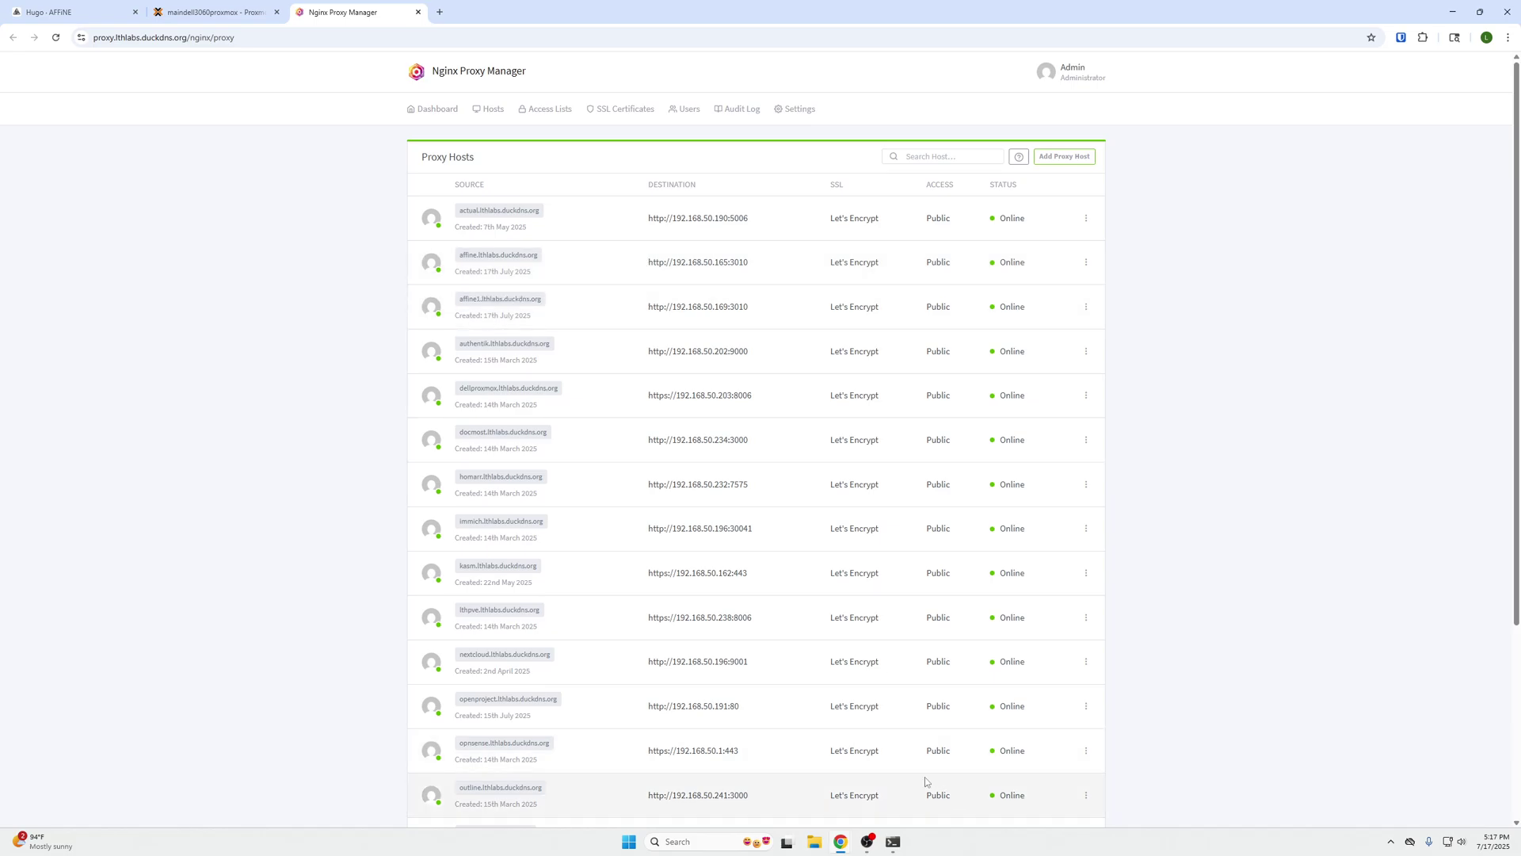
- Return to the SSH terminal and confirm all five AFFiNE containers are up with affine_server started
left_click(893, 842)
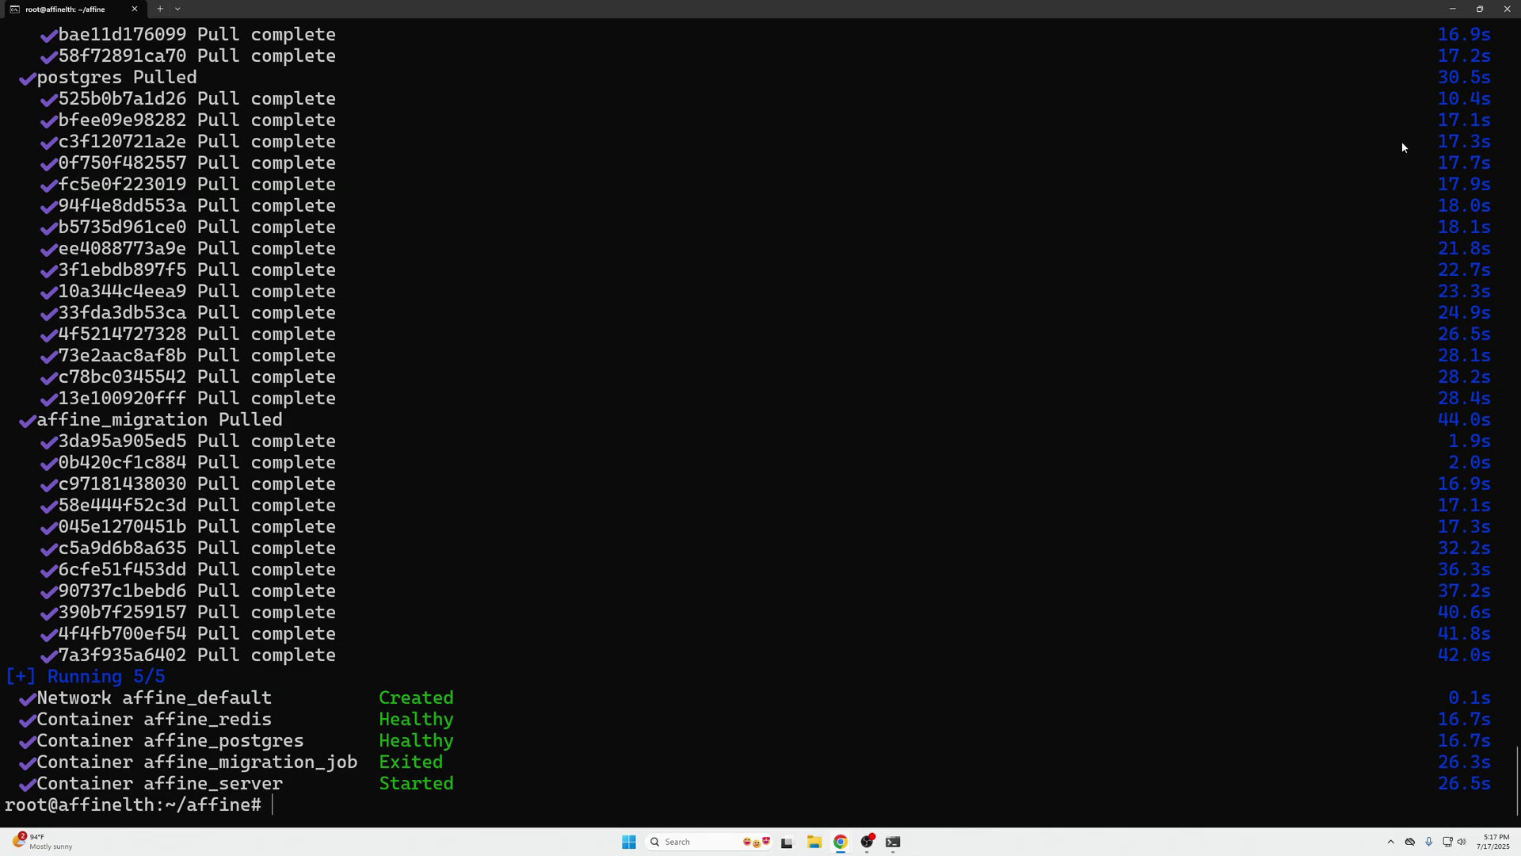
- Load affine1.lthlabs.duckdns.org/admin in a new tab and continue past the welcome screen
left_click(1452, 8)
left_click(441, 12)
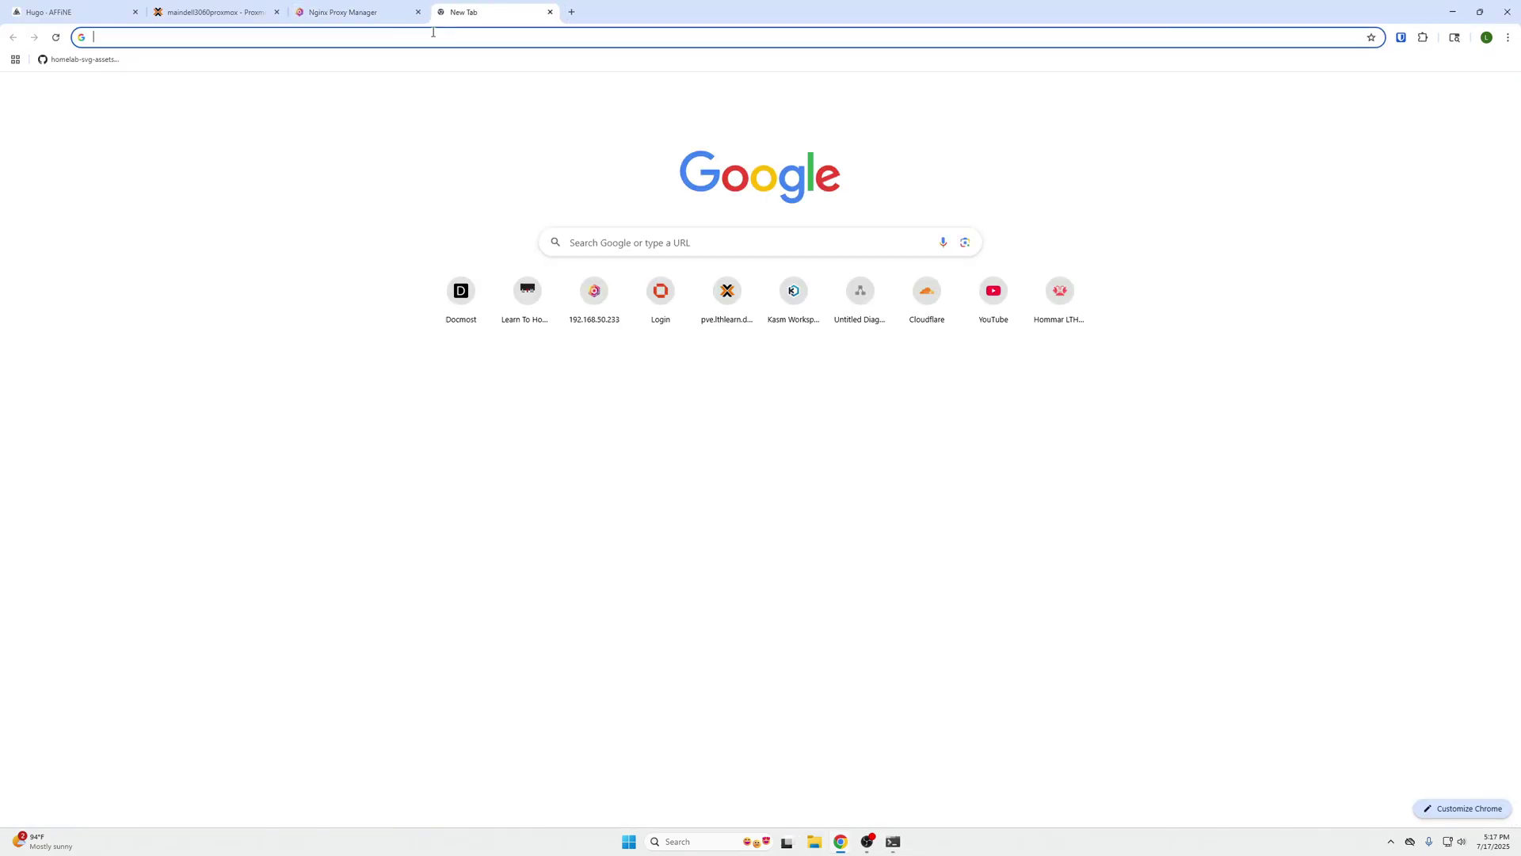
type("affine1.lthlabs.duckdns.org")
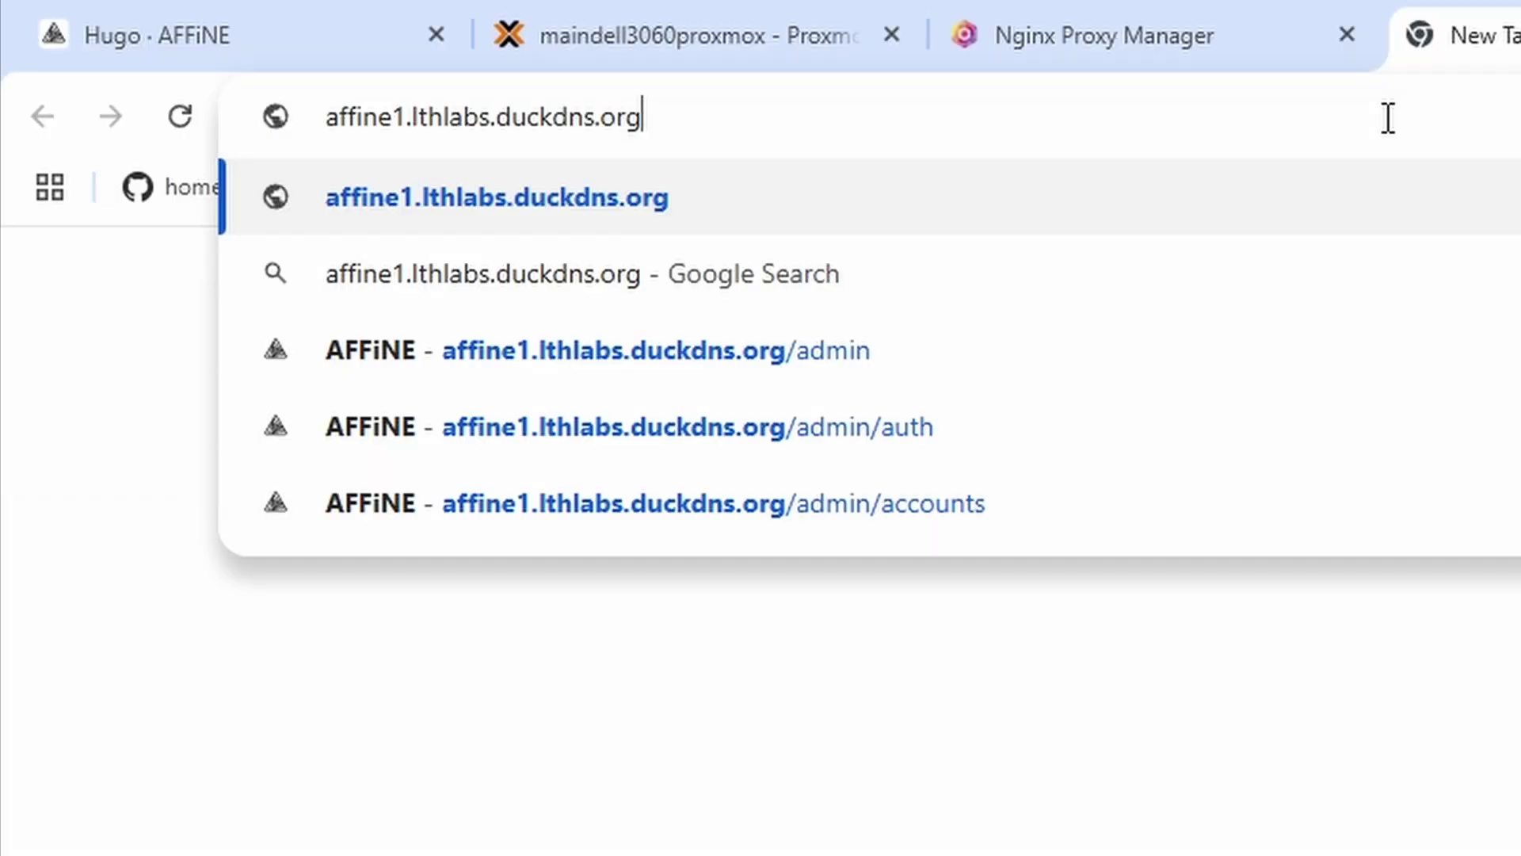
type("/admin")
key("Return")
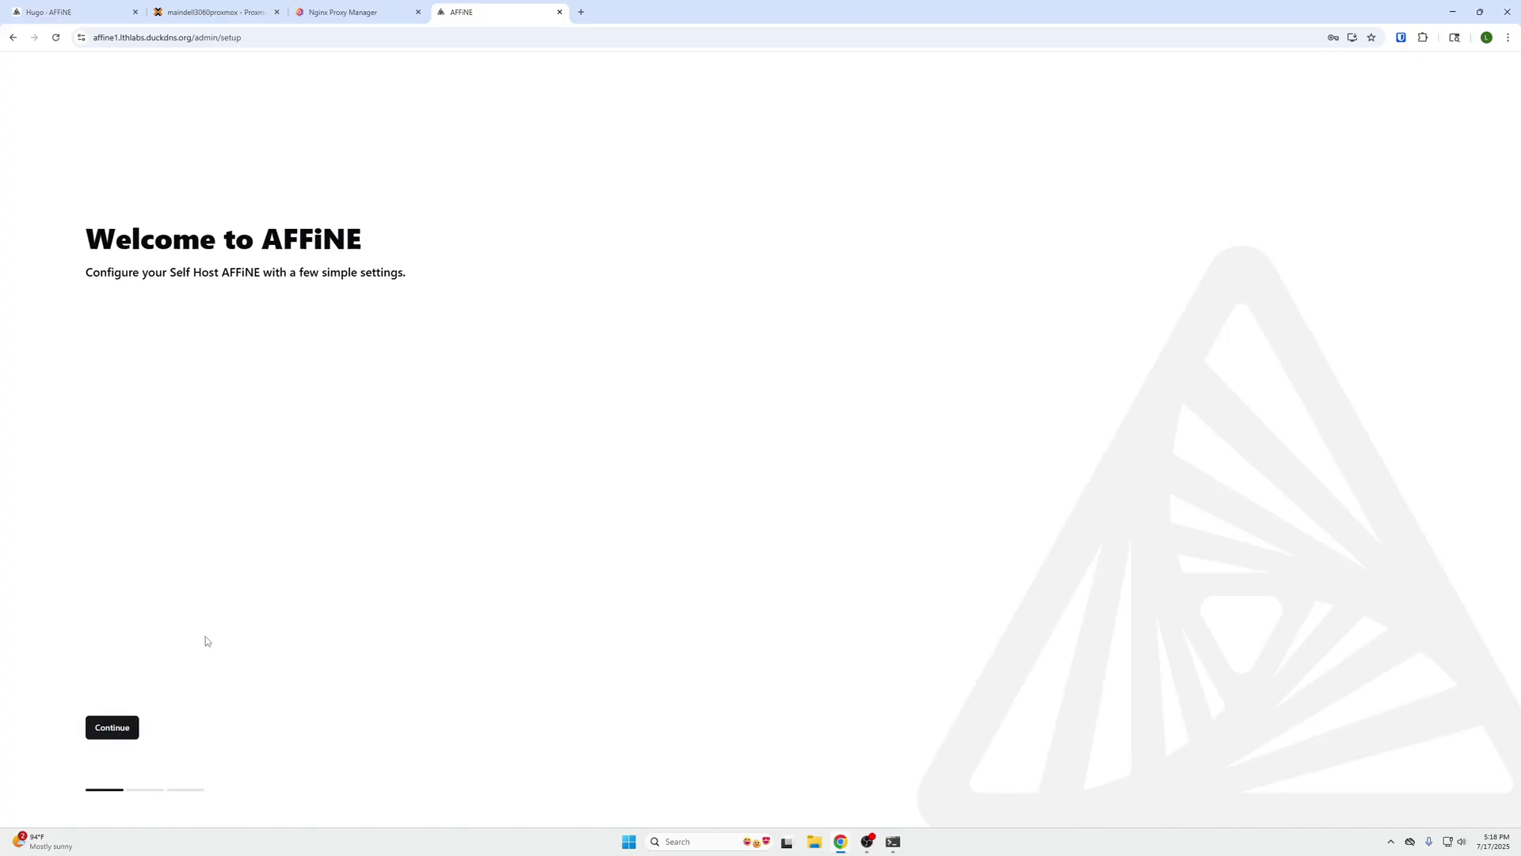
left_click(133, 723)
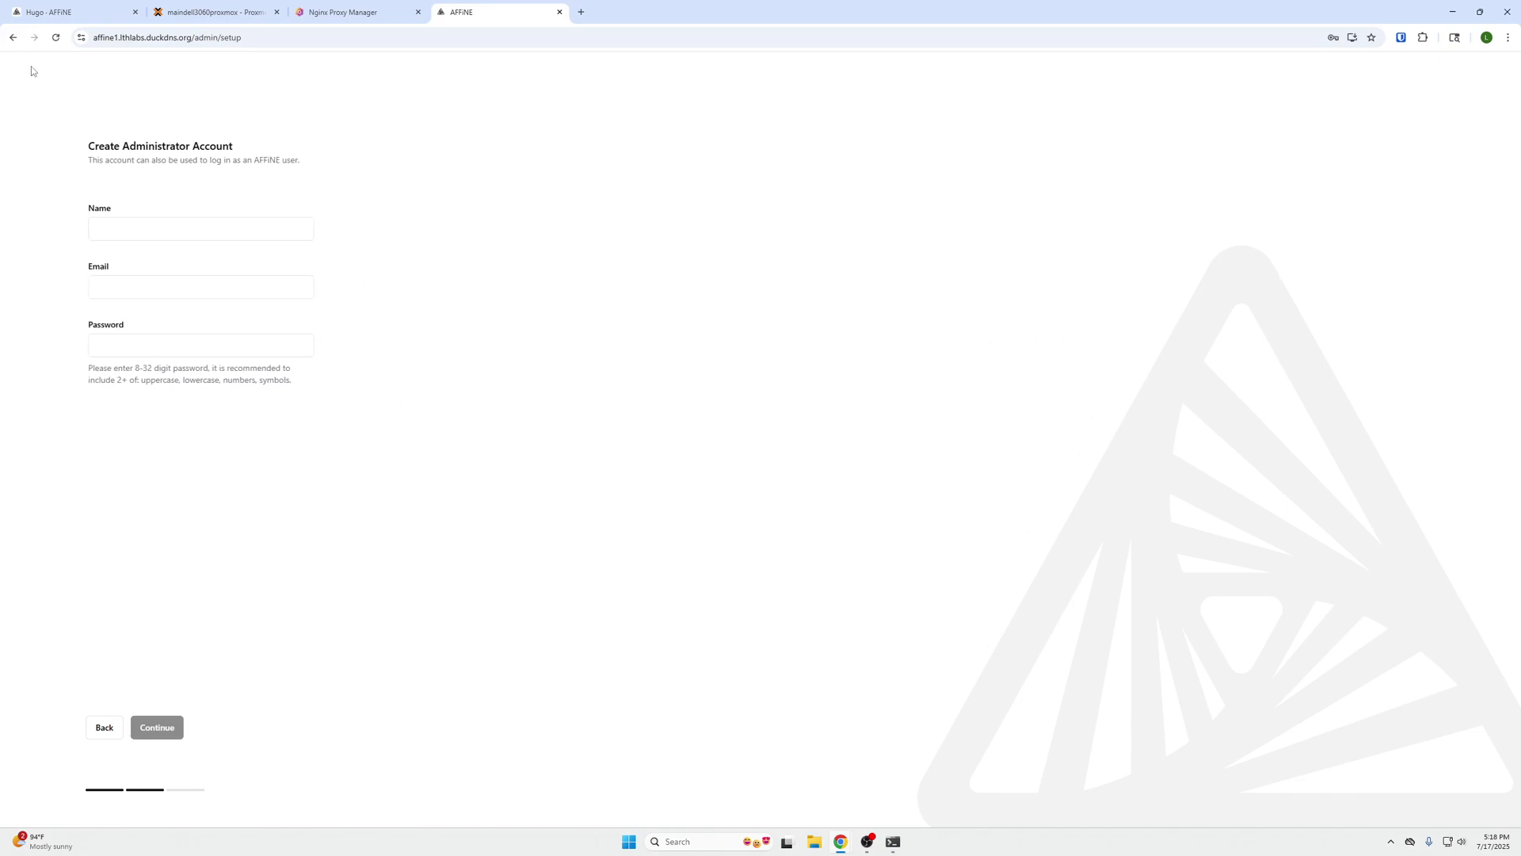
- Fill in the administrator's name, email and password and submit the account
left_click(194, 229)
key("Down")
key("Down")
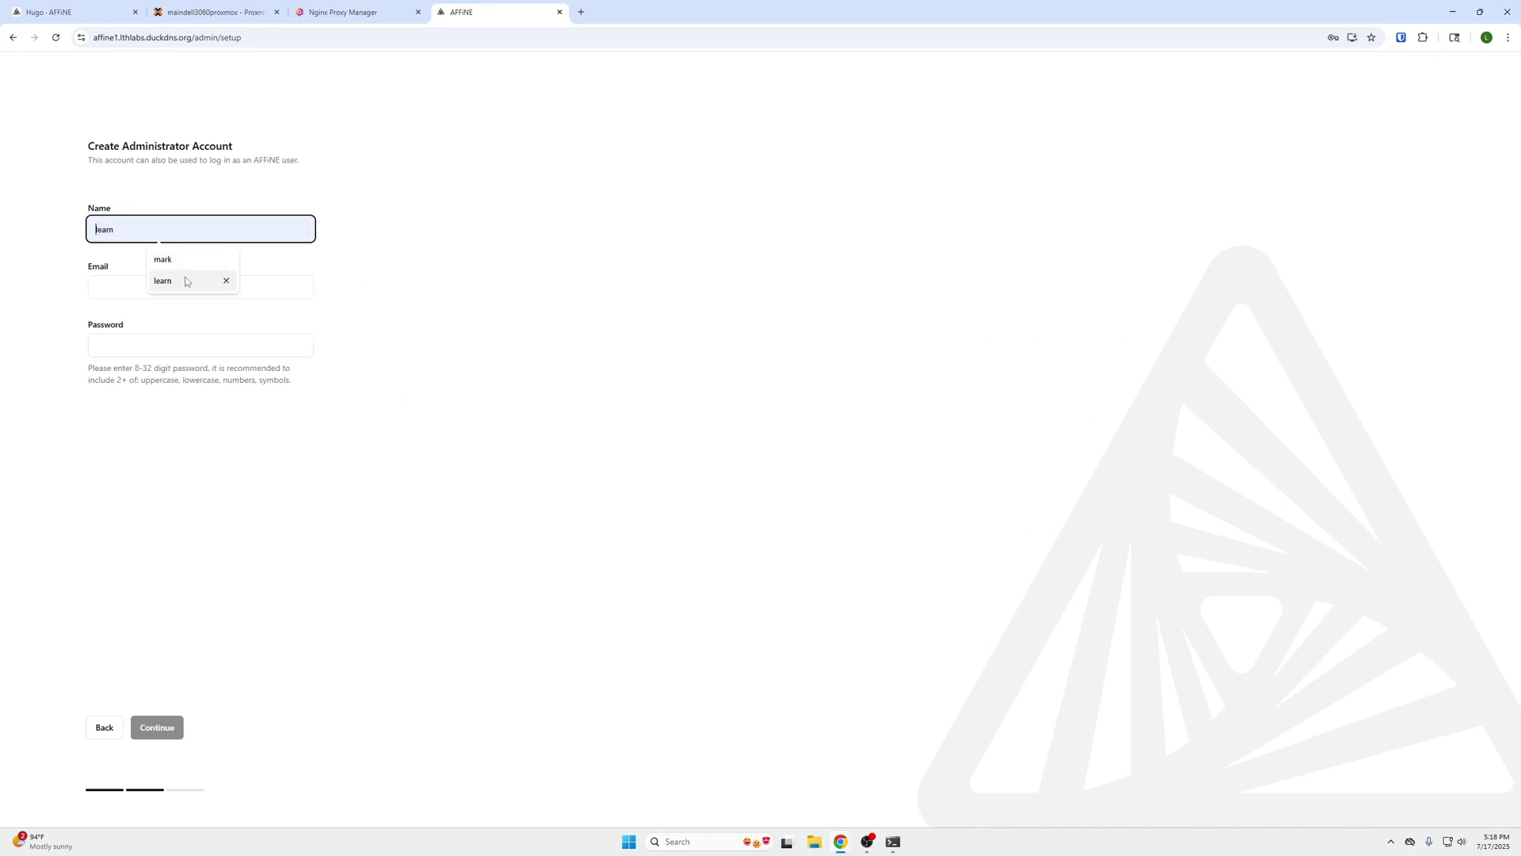
key("Return")
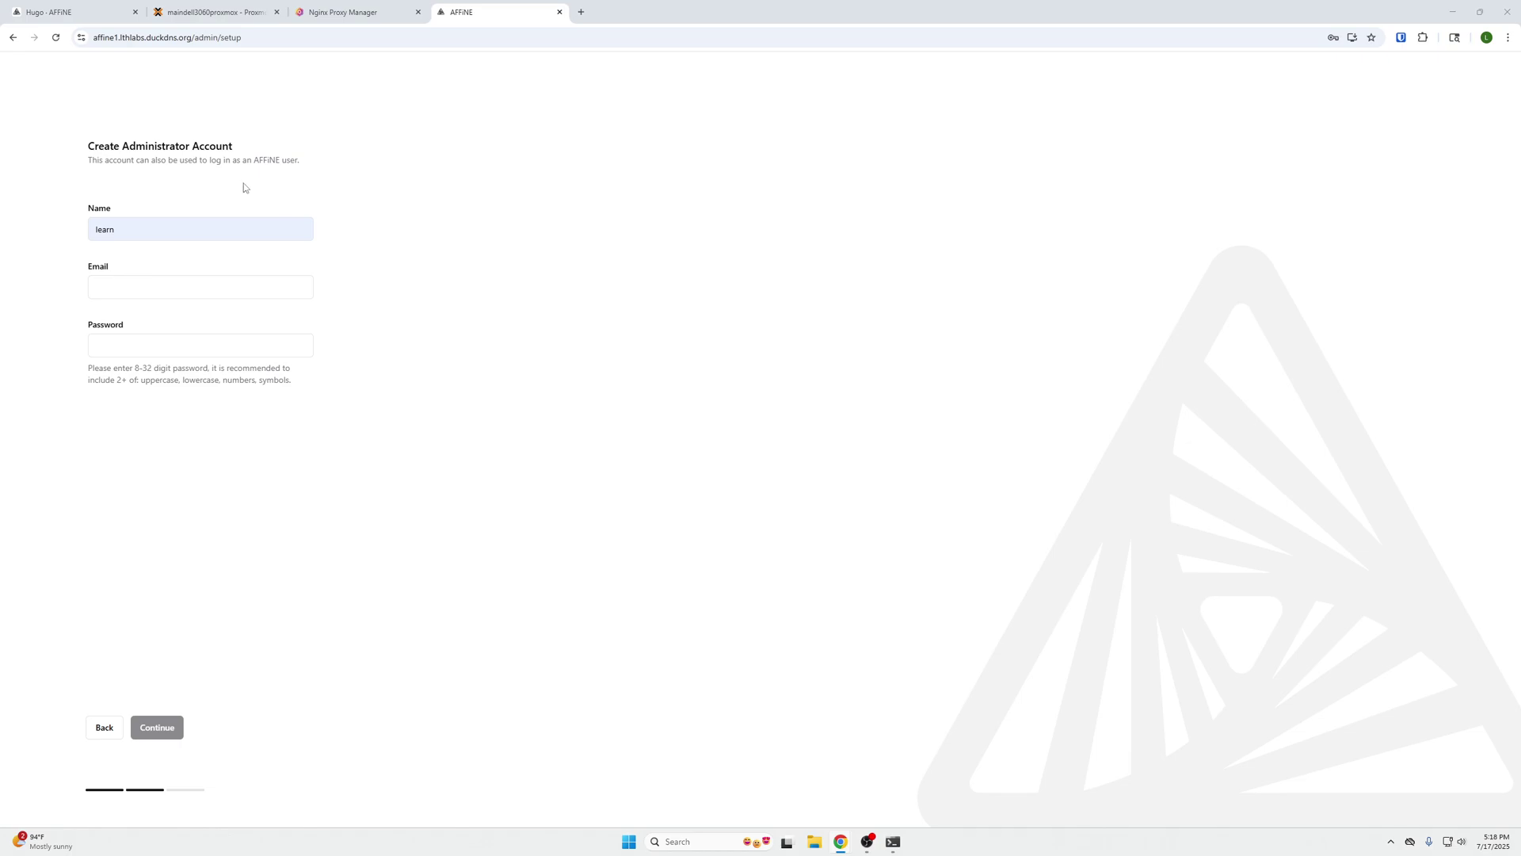
left_click(202, 287)
key("ctrl+v")
left_click(185, 346)
key("ctrl+v")
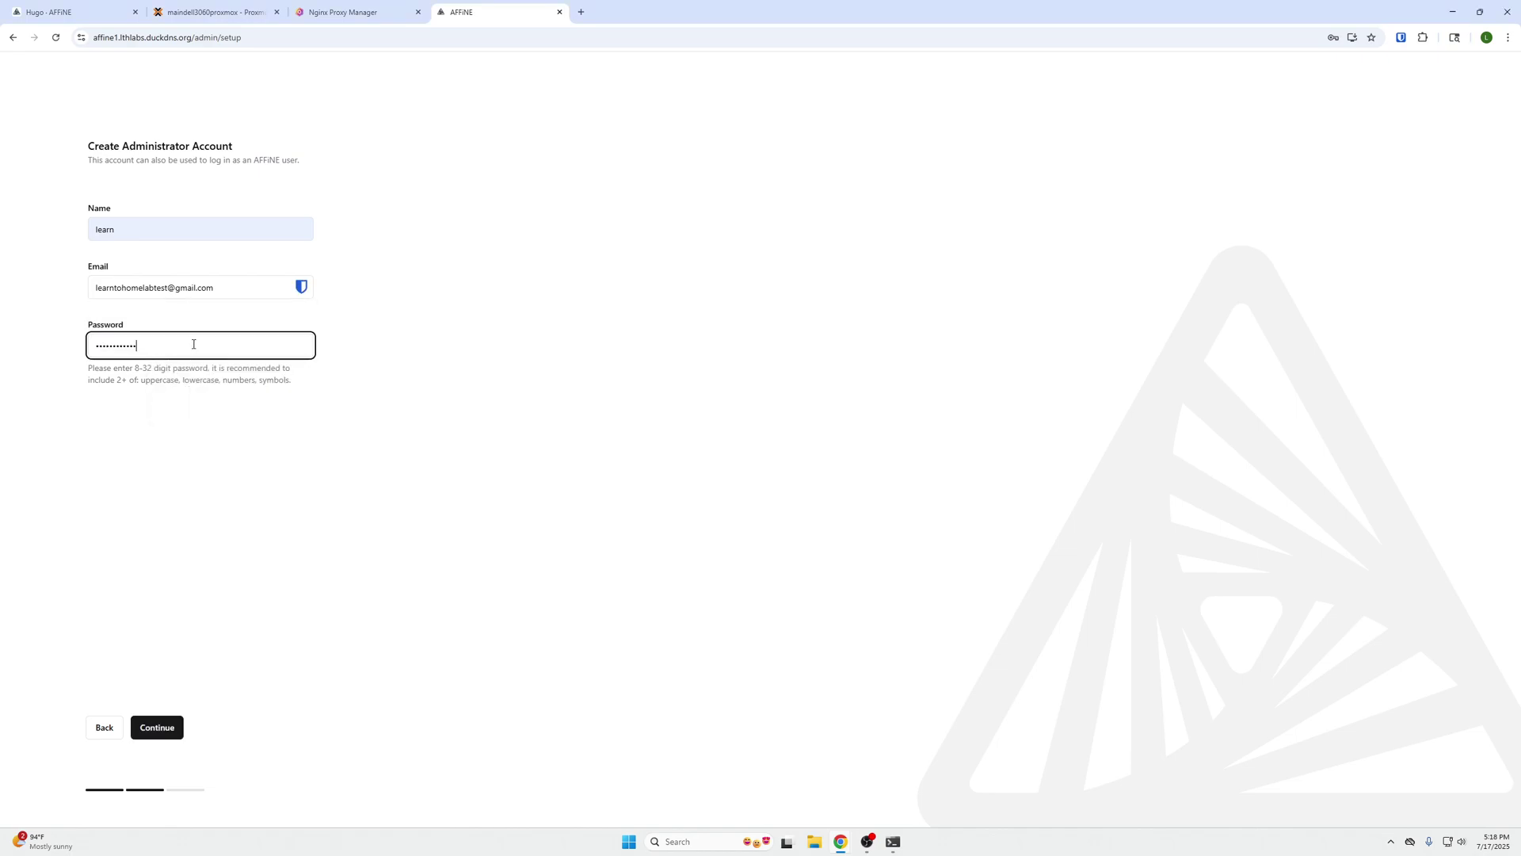
left_click(165, 732)
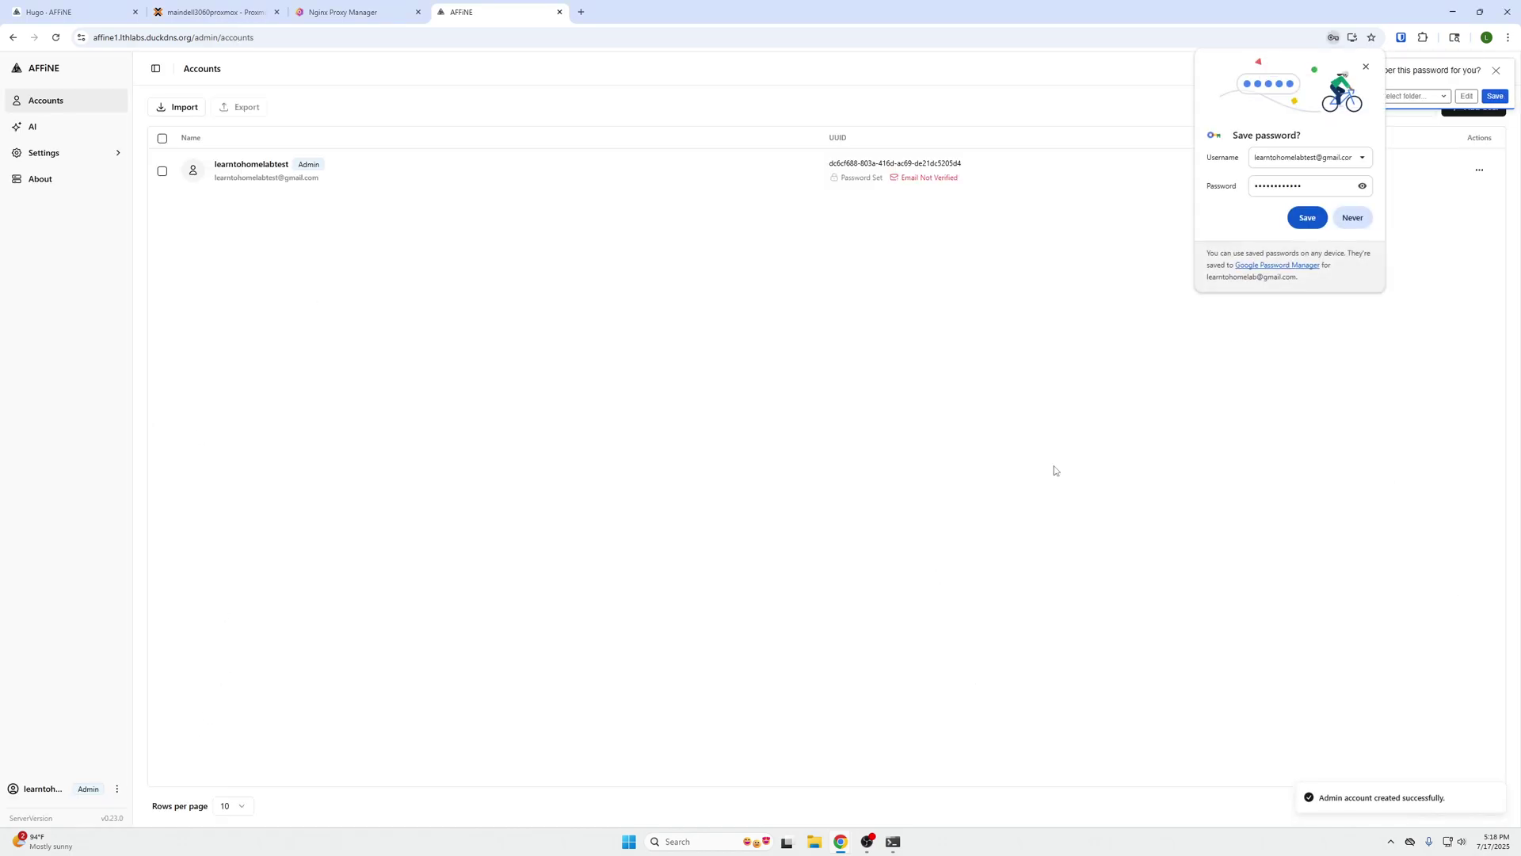
- Dismiss Chrome's and Bitwarden's save-password prompts and switch to the Nginx Proxy Manager tab
left_click(1366, 66)
left_click(1496, 70)
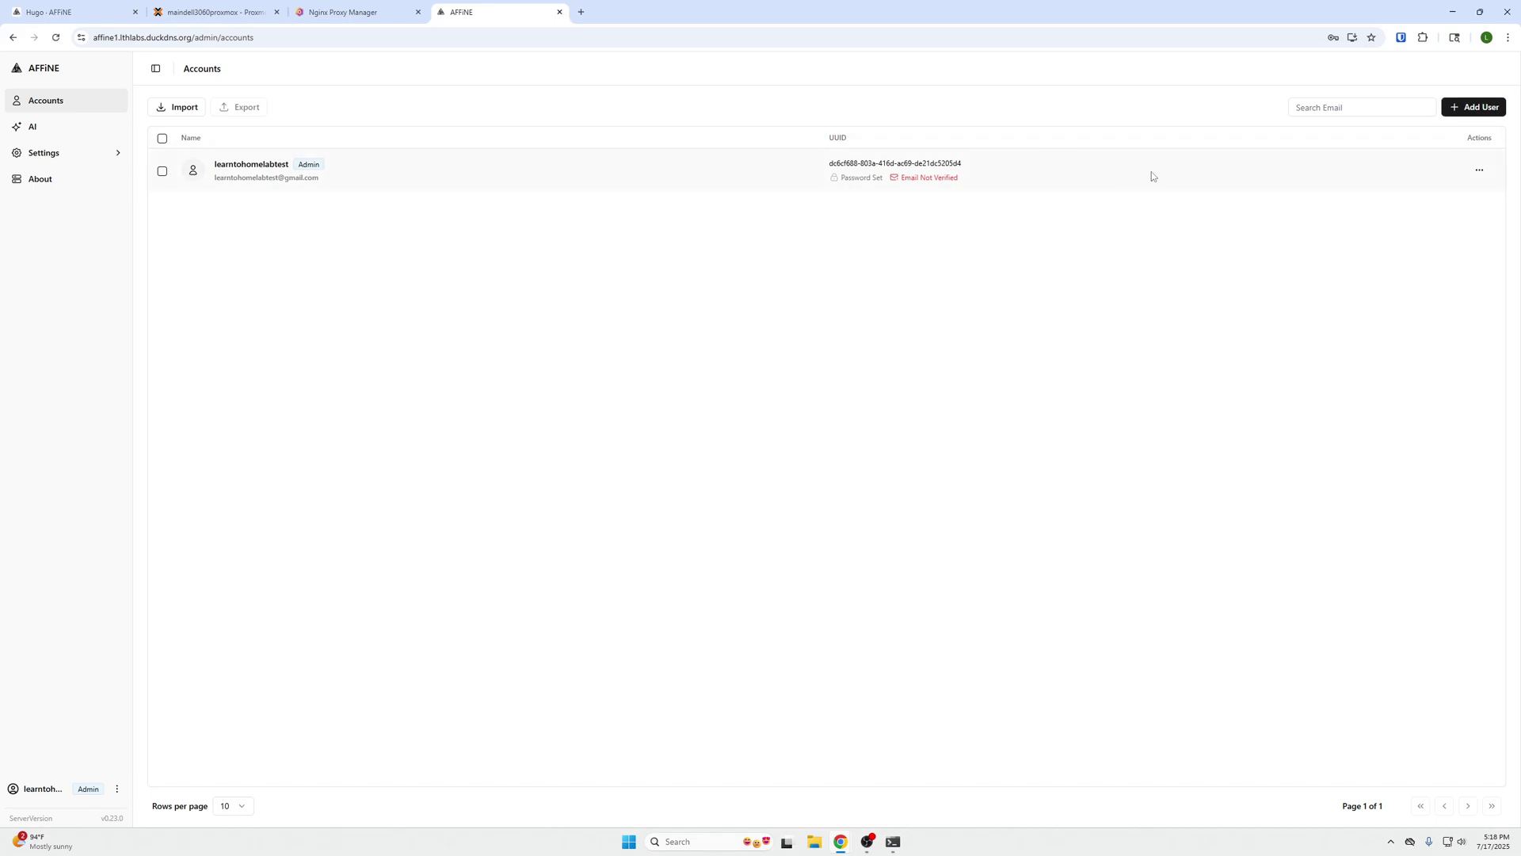
left_click(342, 11)
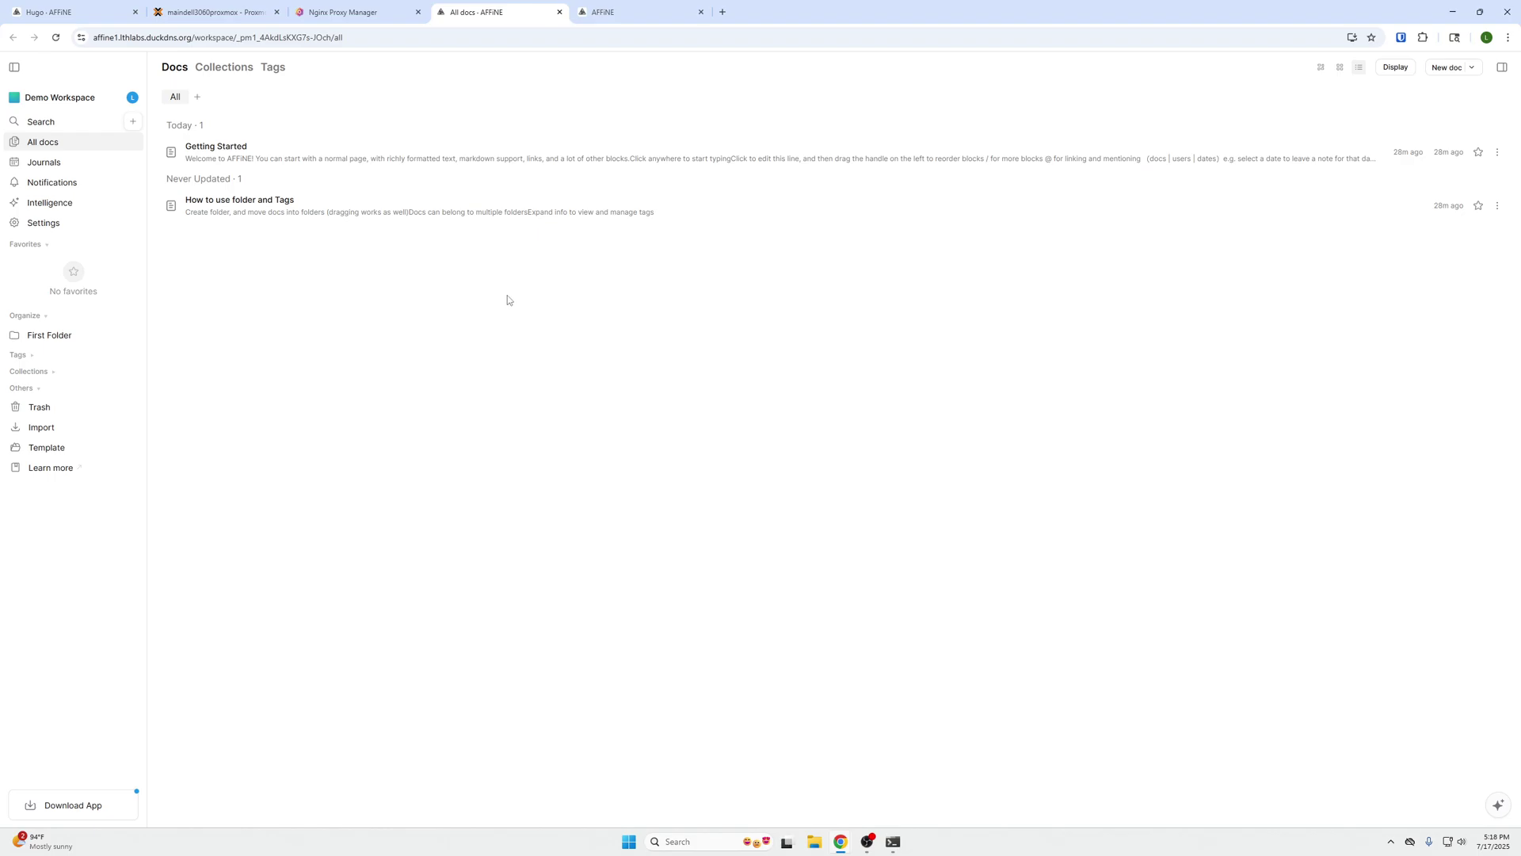
- Open the Getting Started doc in the Demo Workspace
left_click(122, 99)
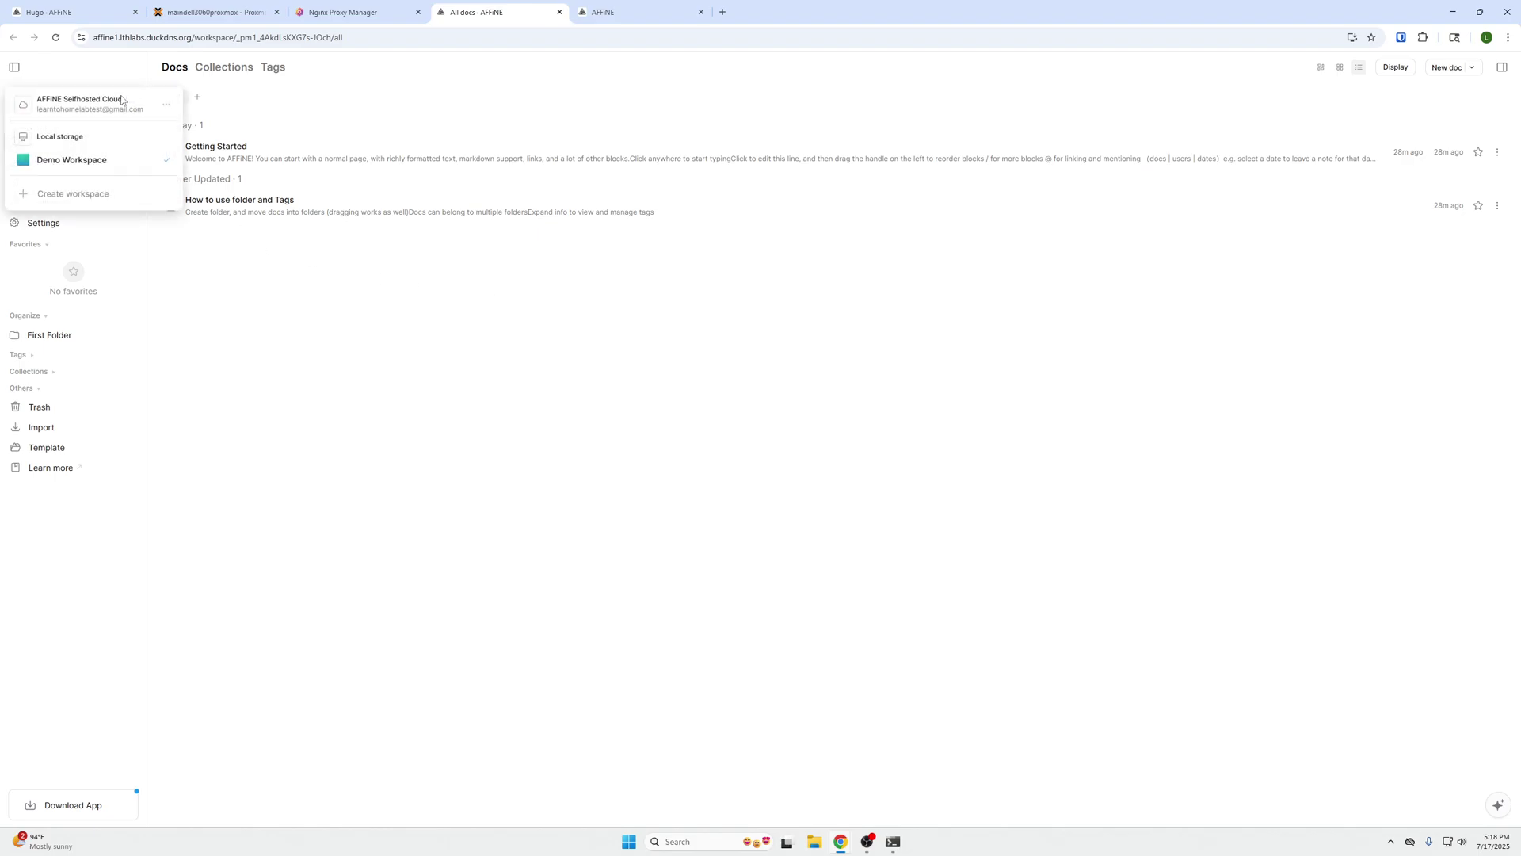
left_click(220, 162)
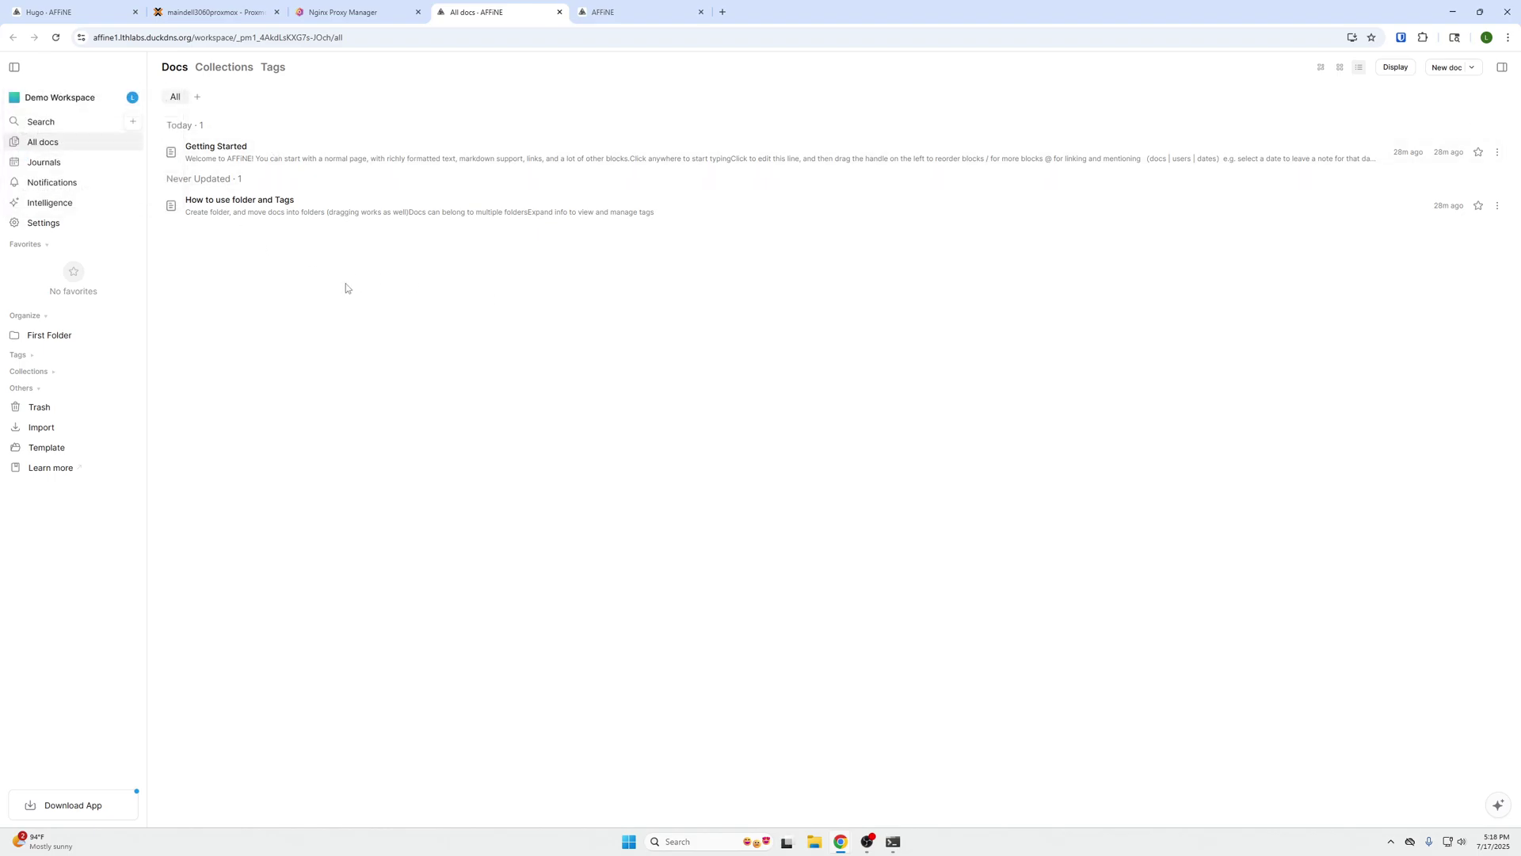
left_click(220, 154)
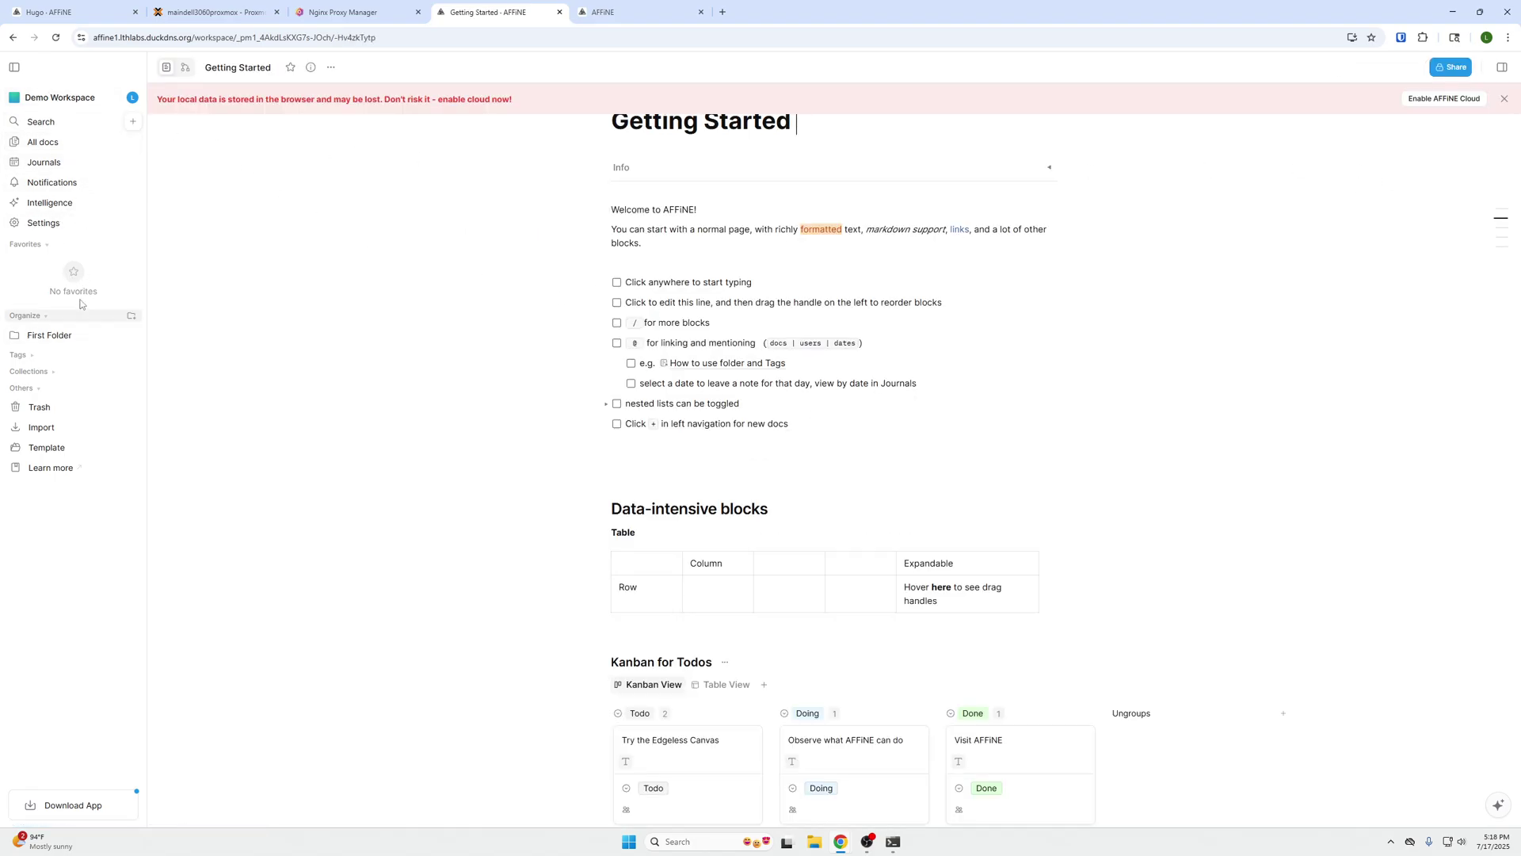
- Expand First Folder to see its docs, then bring up the workspace list
left_click(15, 336)
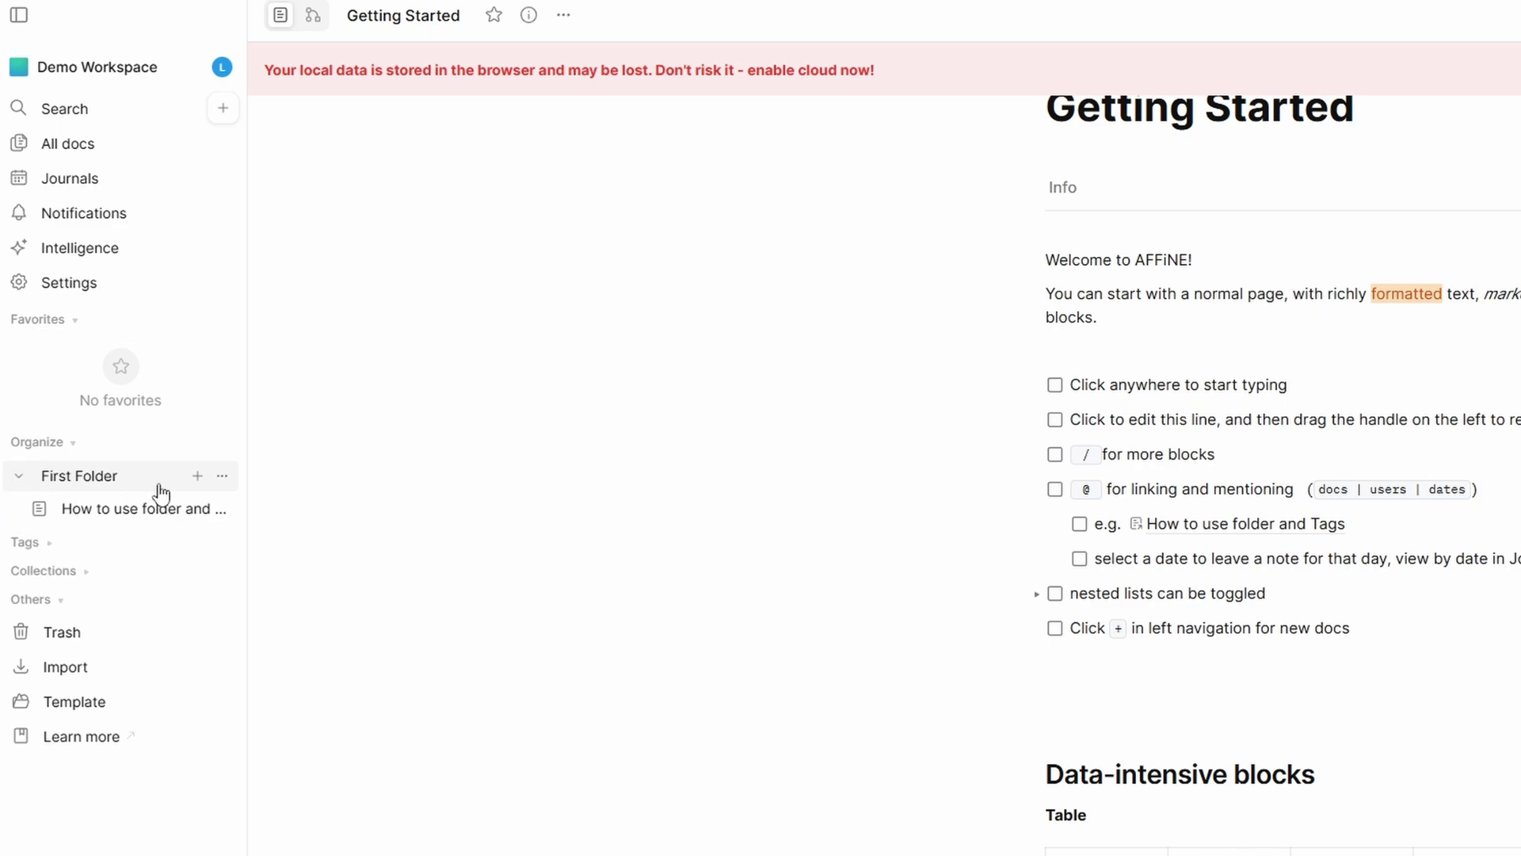
left_click(222, 478)
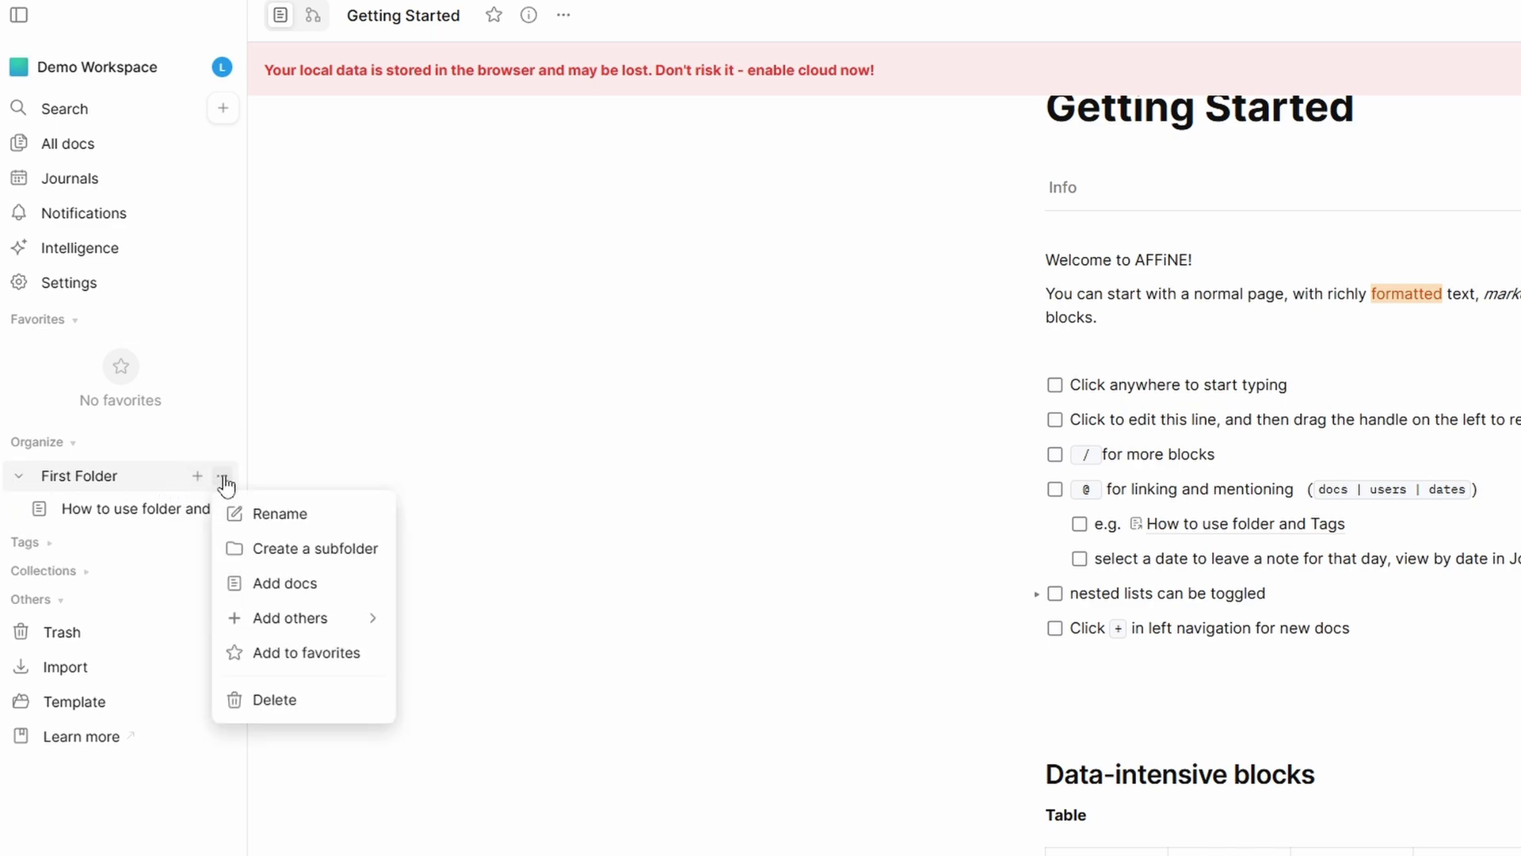
left_click(222, 480)
left_click(217, 74)
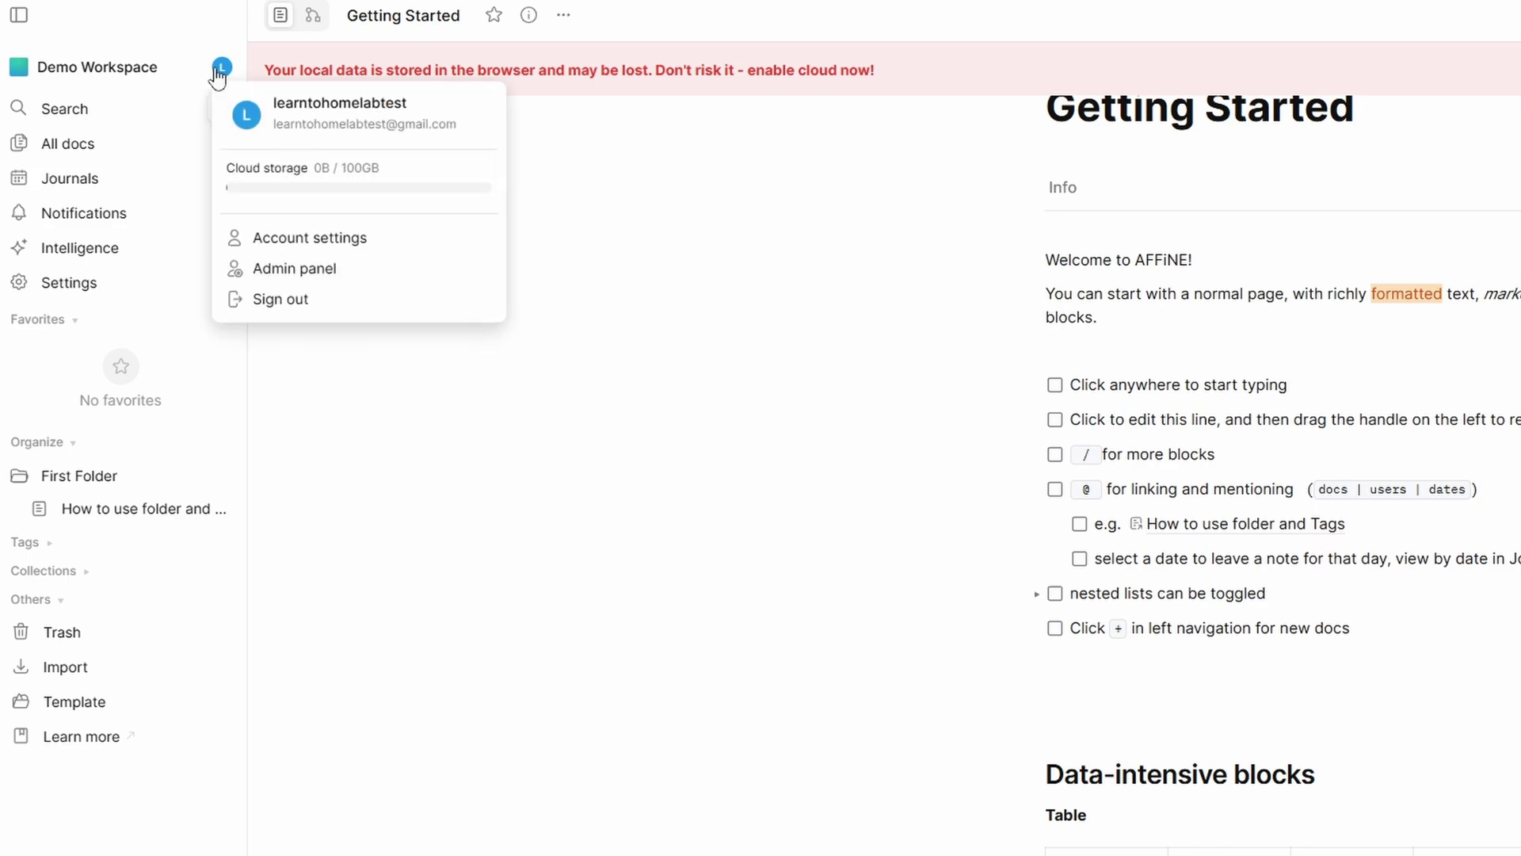
left_click(126, 65)
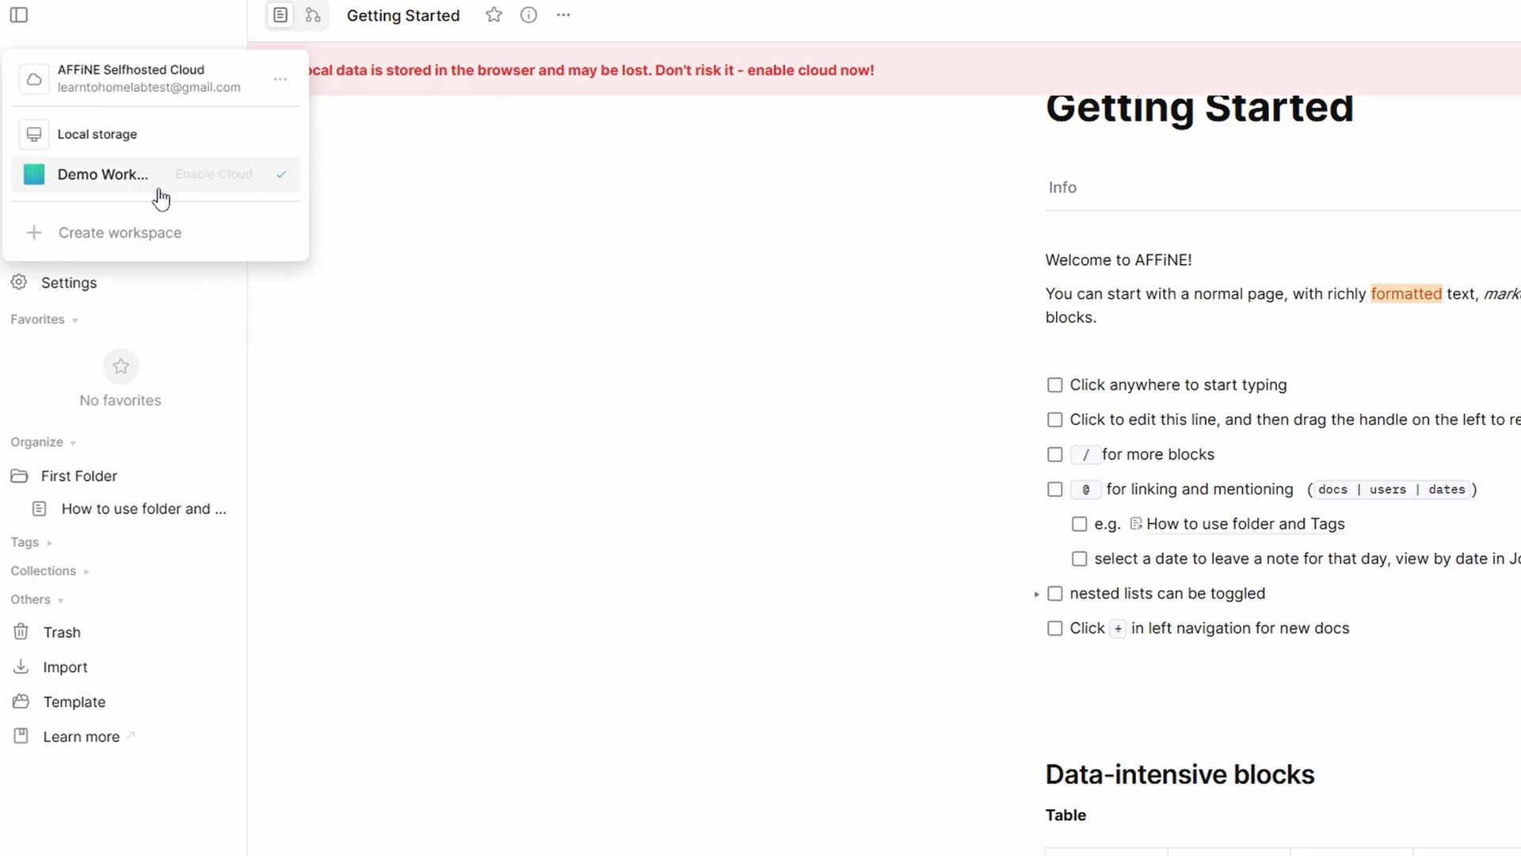
- Create an AFFiNE Selfhosted Cloud workspace named 'test for video'
left_click(174, 245)
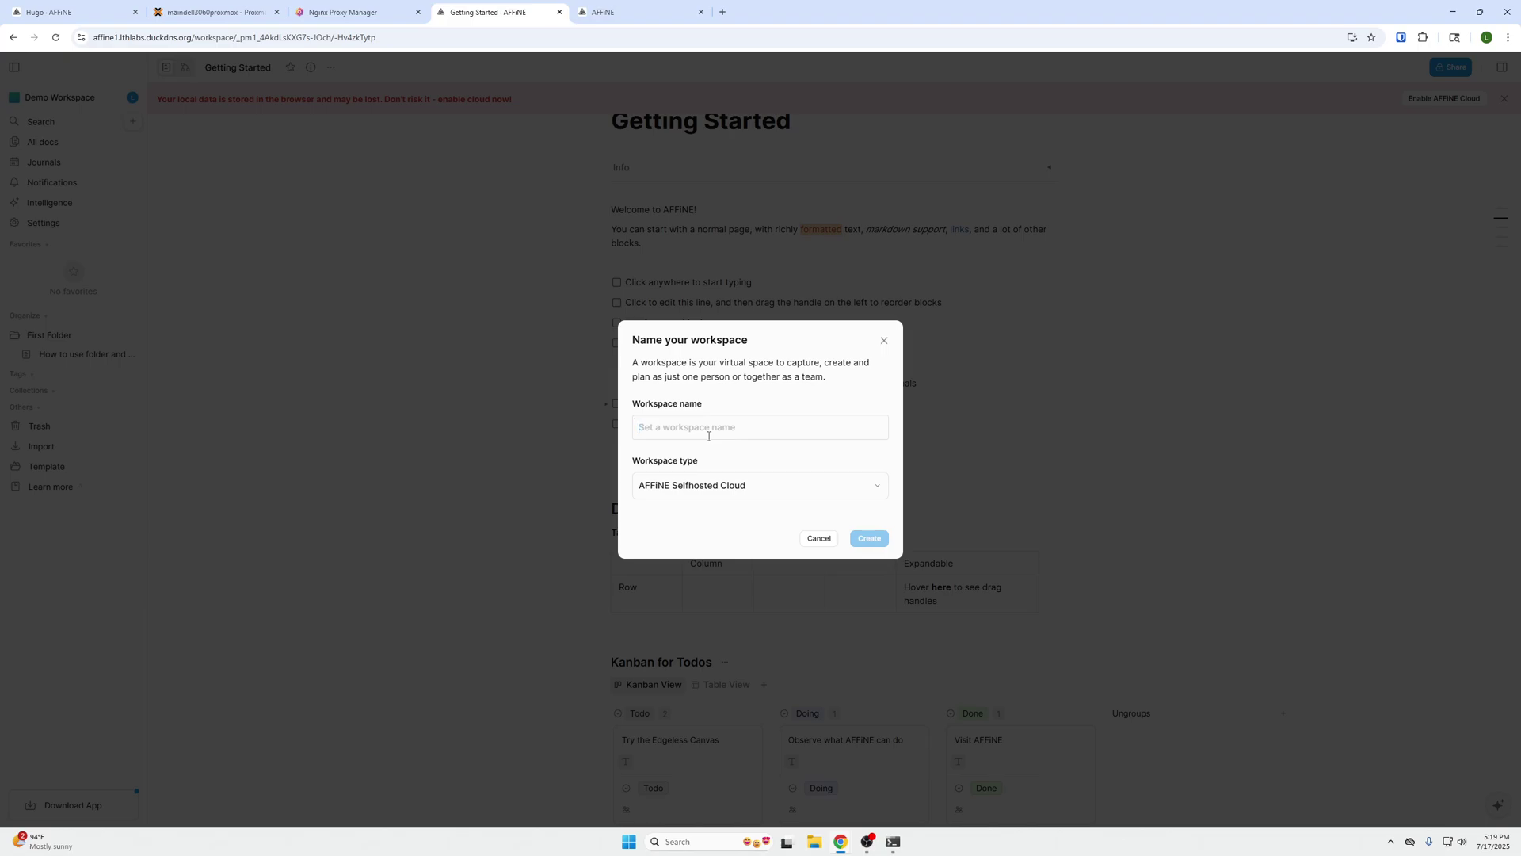
type("test for video")
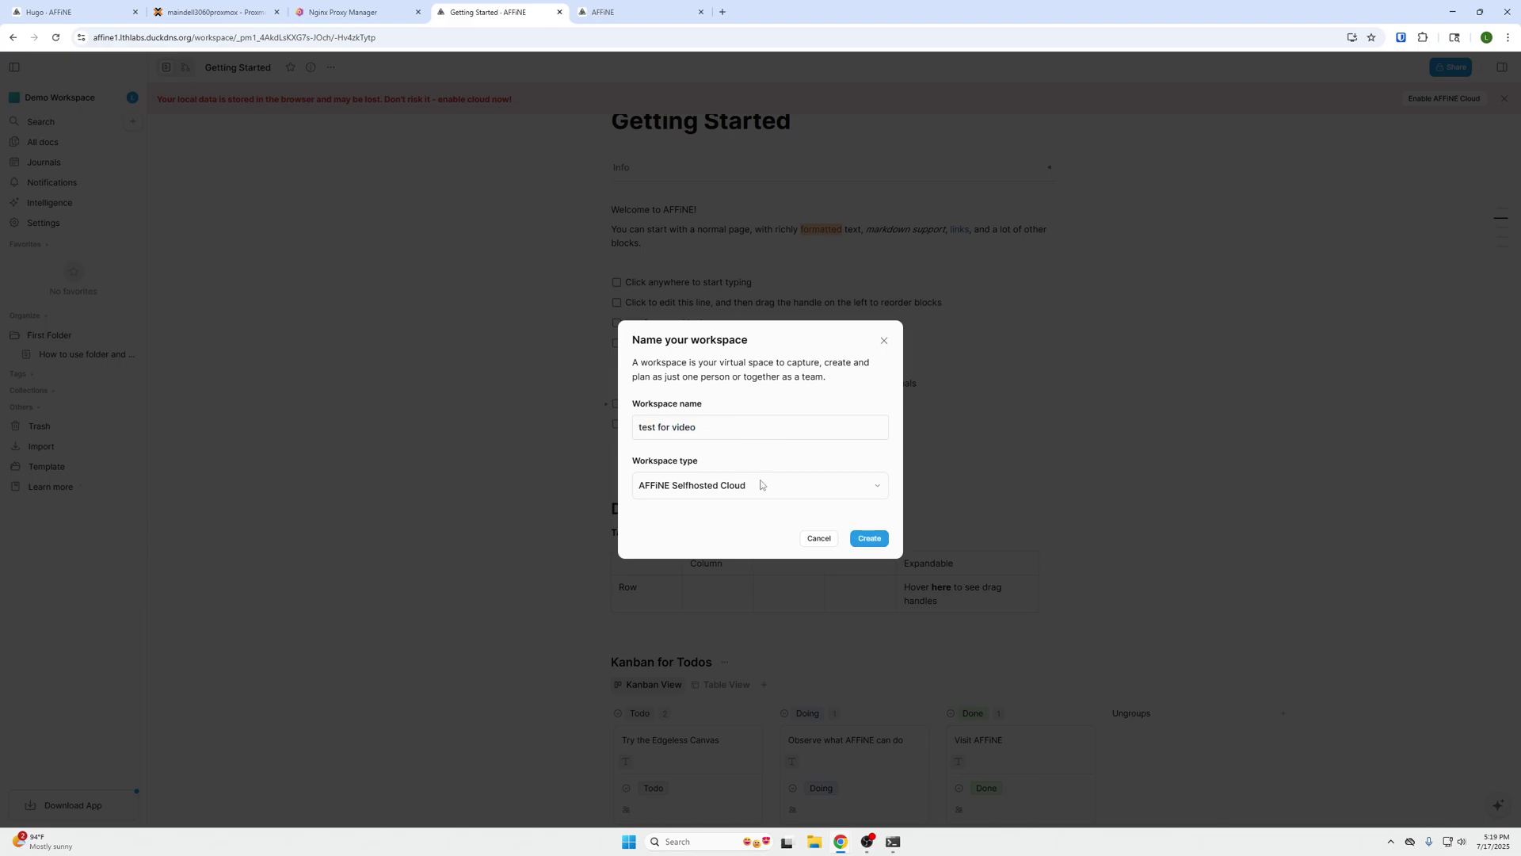
left_click(735, 491)
left_click(767, 491)
left_click(870, 543)
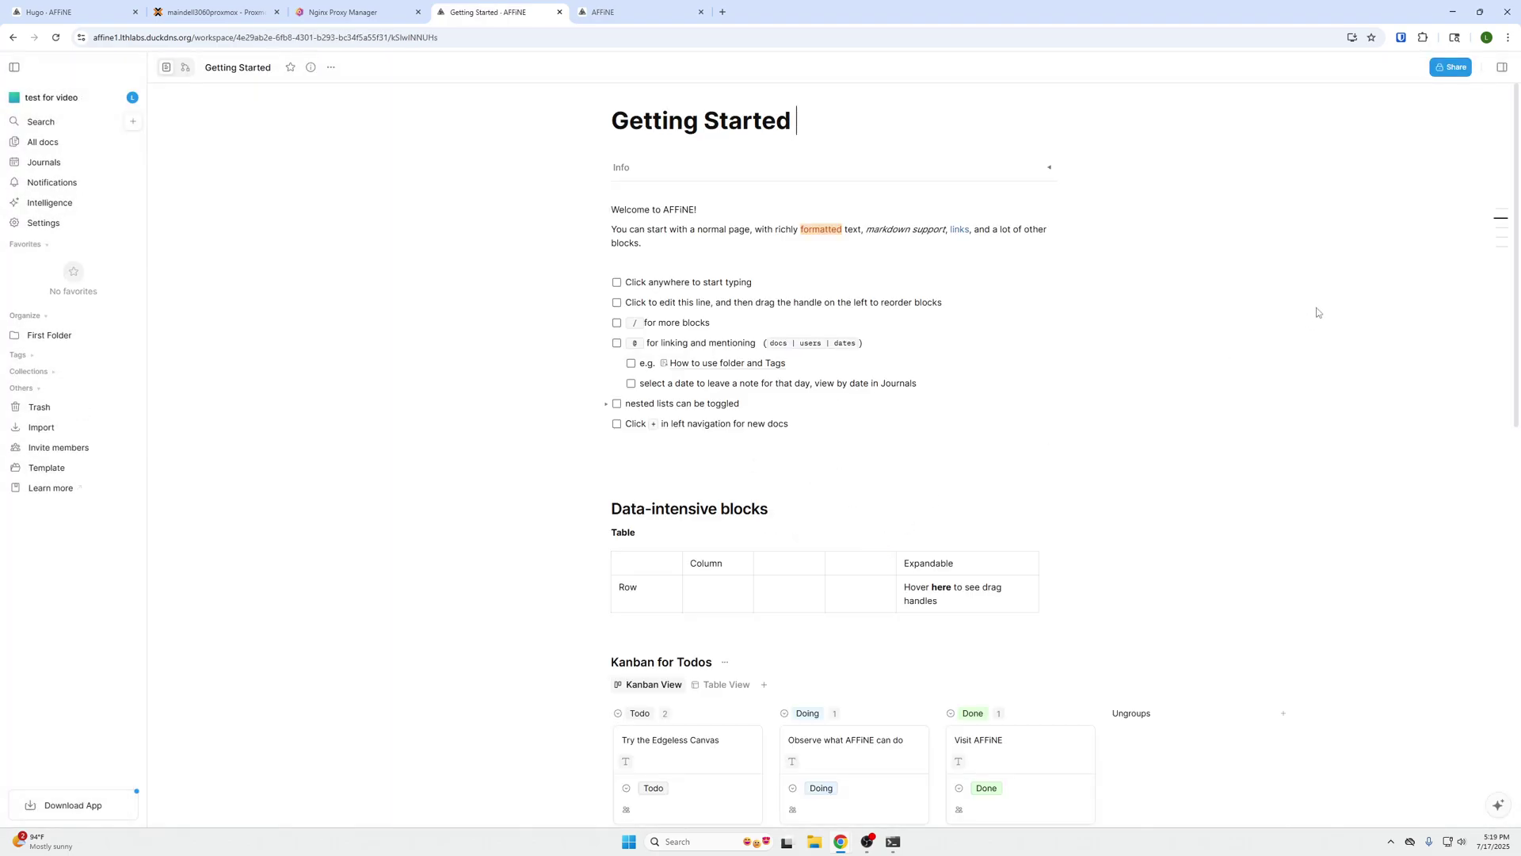
- Set the colour mode to Dark in Settings > Appearance
left_click(49, 225)
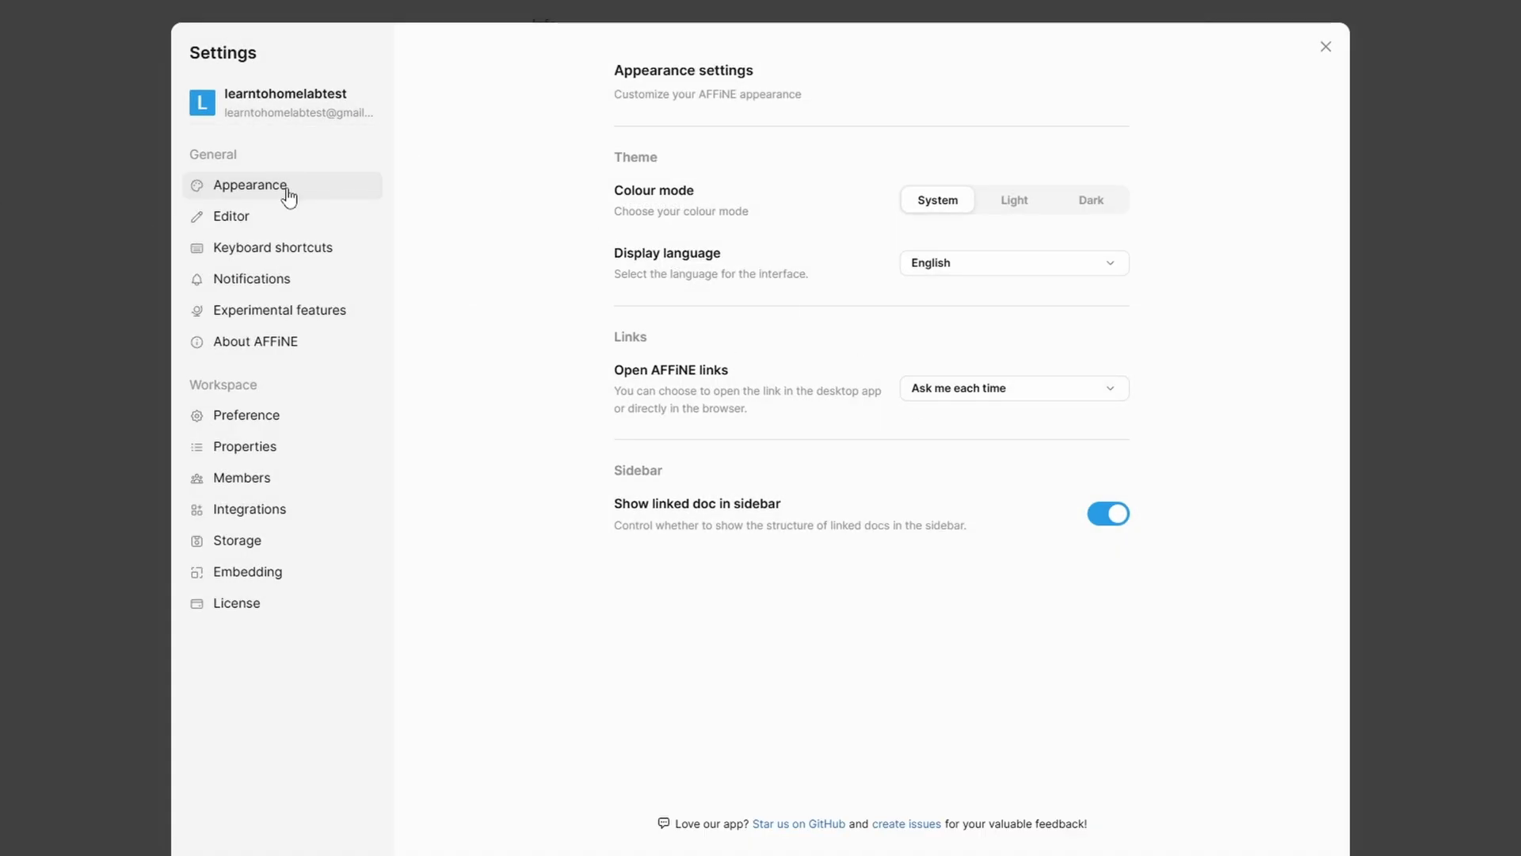
left_click(1015, 211)
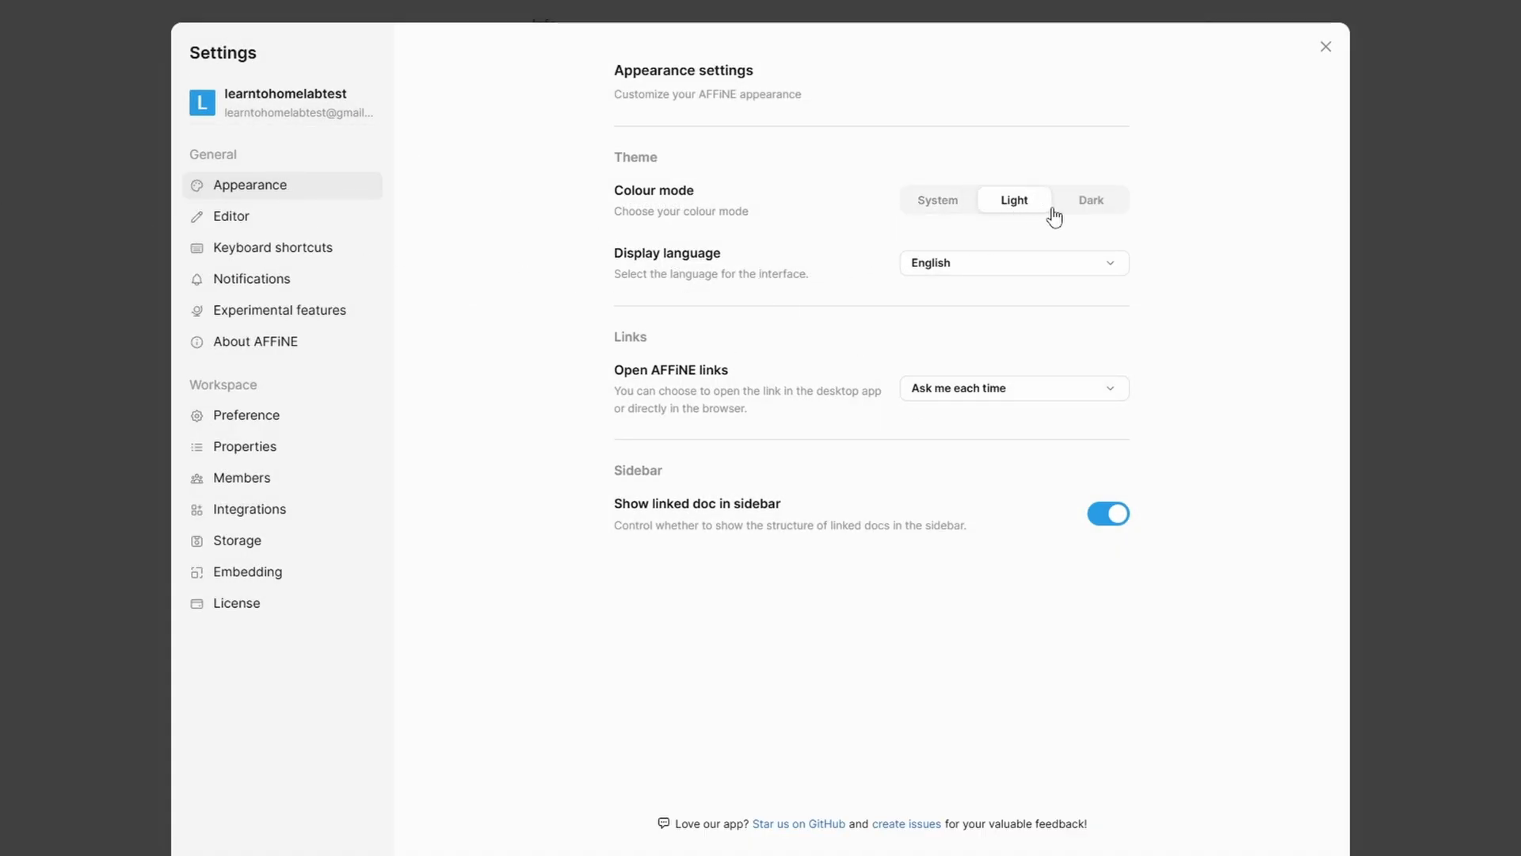
left_click(1087, 204)
- Preview Serif and Mono editor fonts, keep Sans, and keep Page as the new doc default mode
left_click(252, 220)
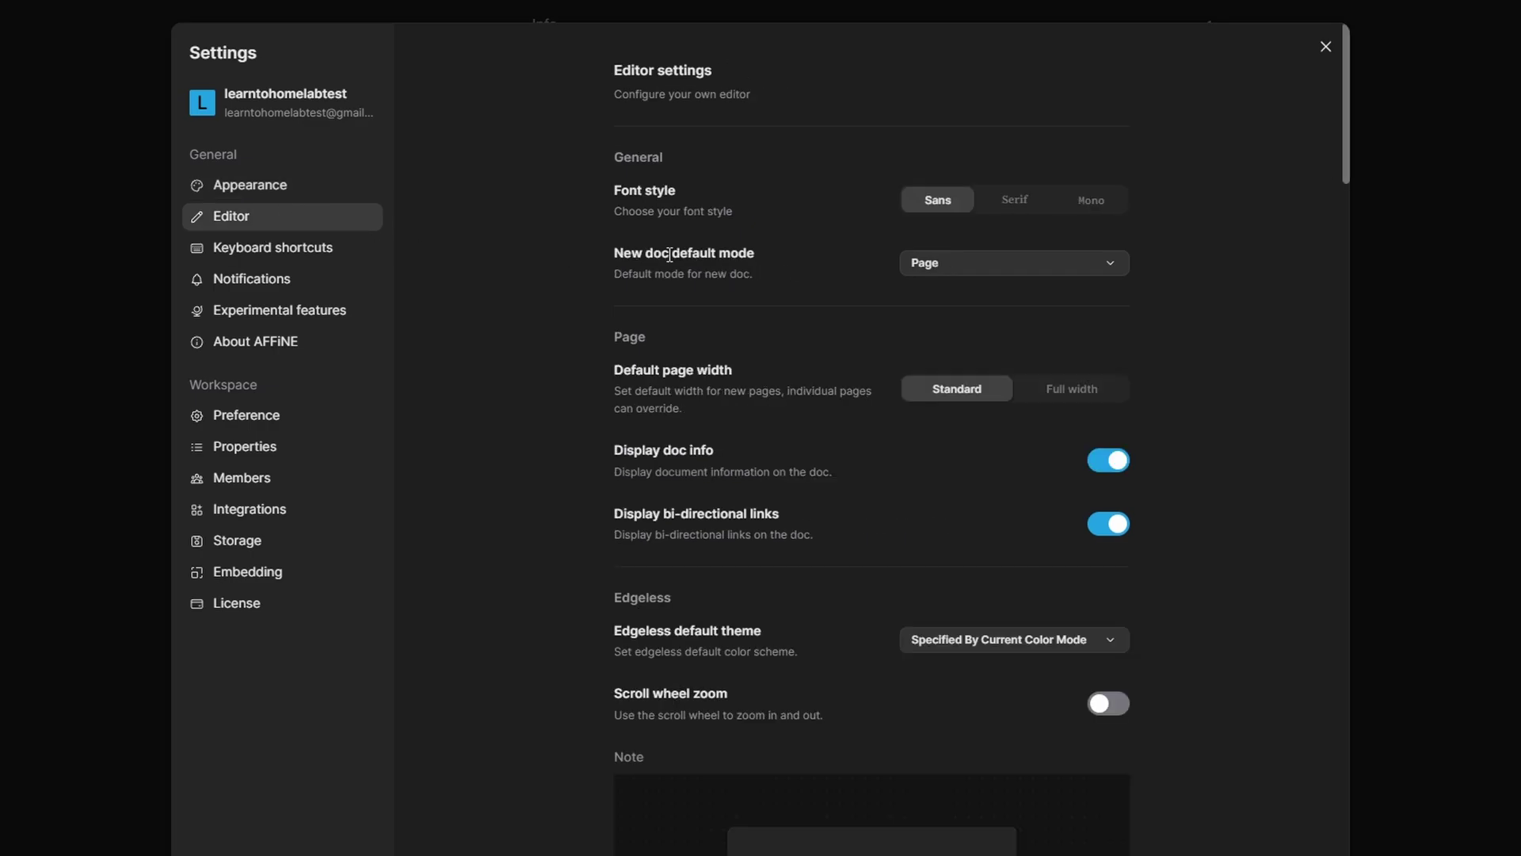
left_click(1017, 216)
left_click(1087, 204)
left_click(1018, 204)
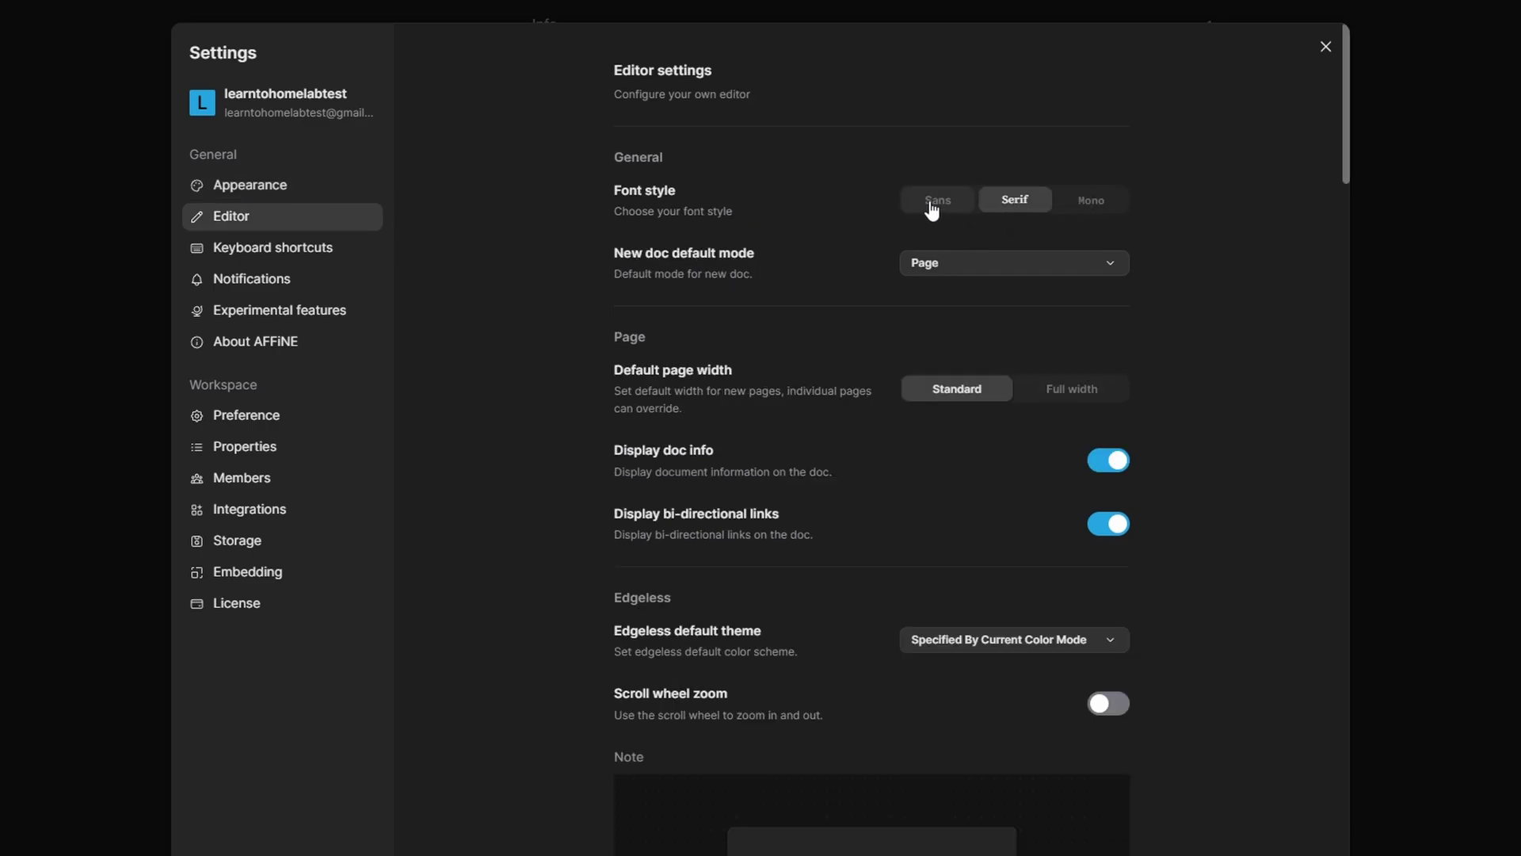
left_click(947, 204)
left_click(1015, 204)
left_click(1087, 205)
left_click(944, 204)
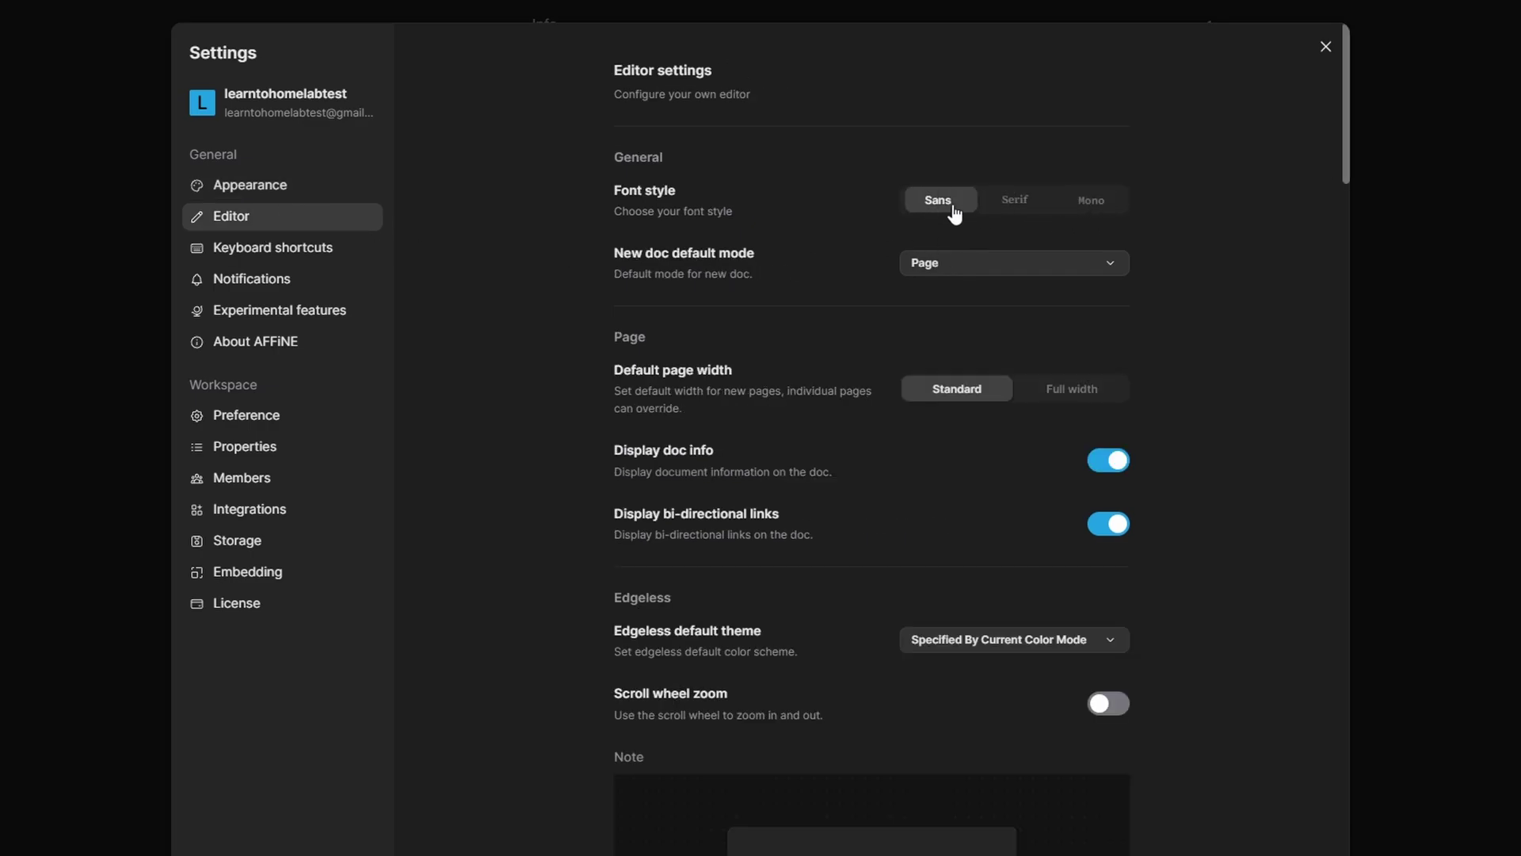
left_click(999, 270)
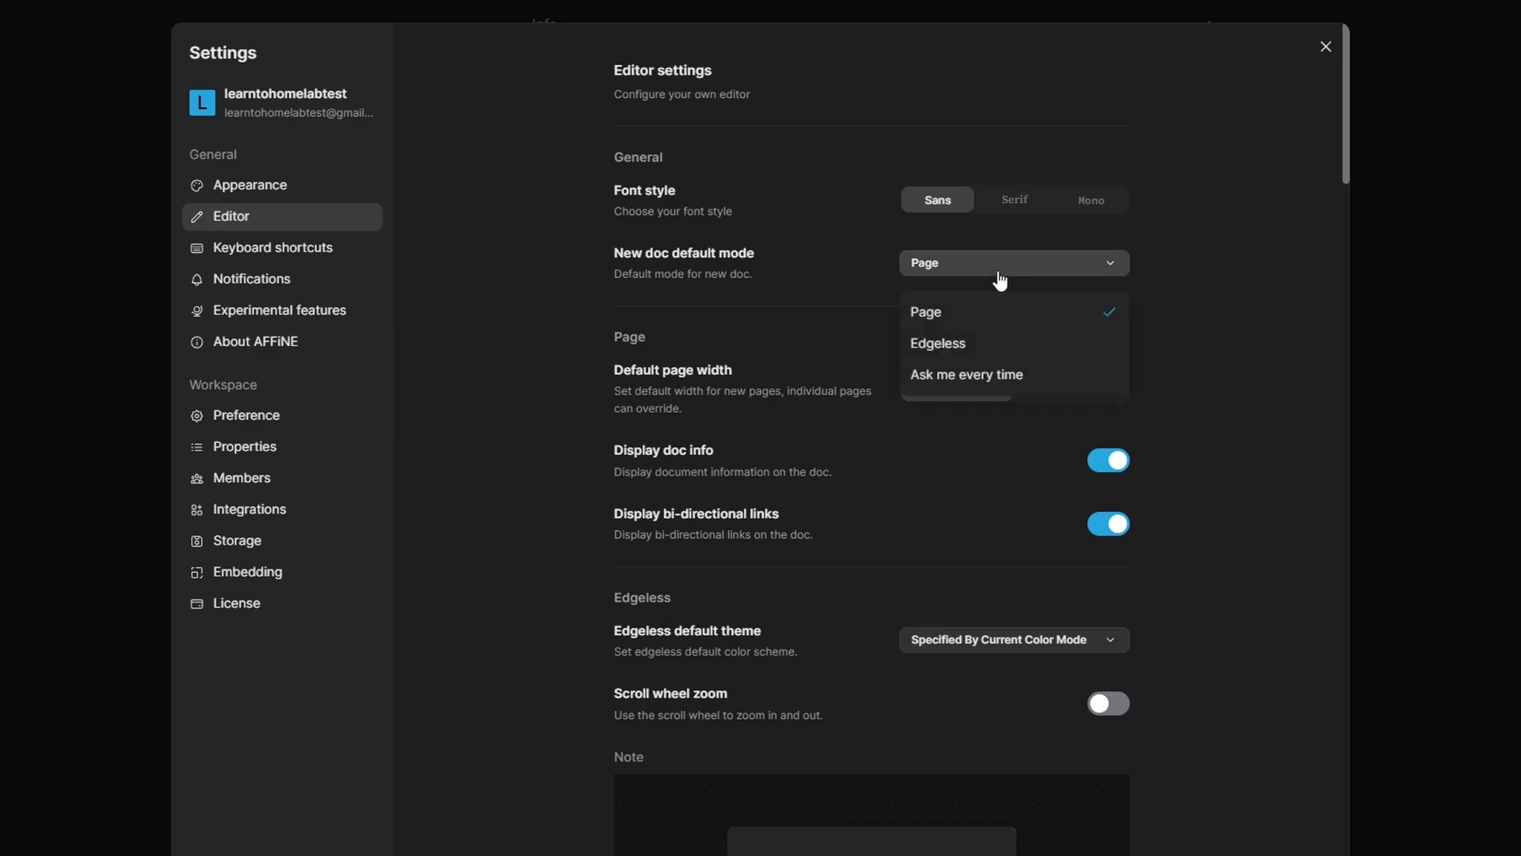
left_click(561, 290)
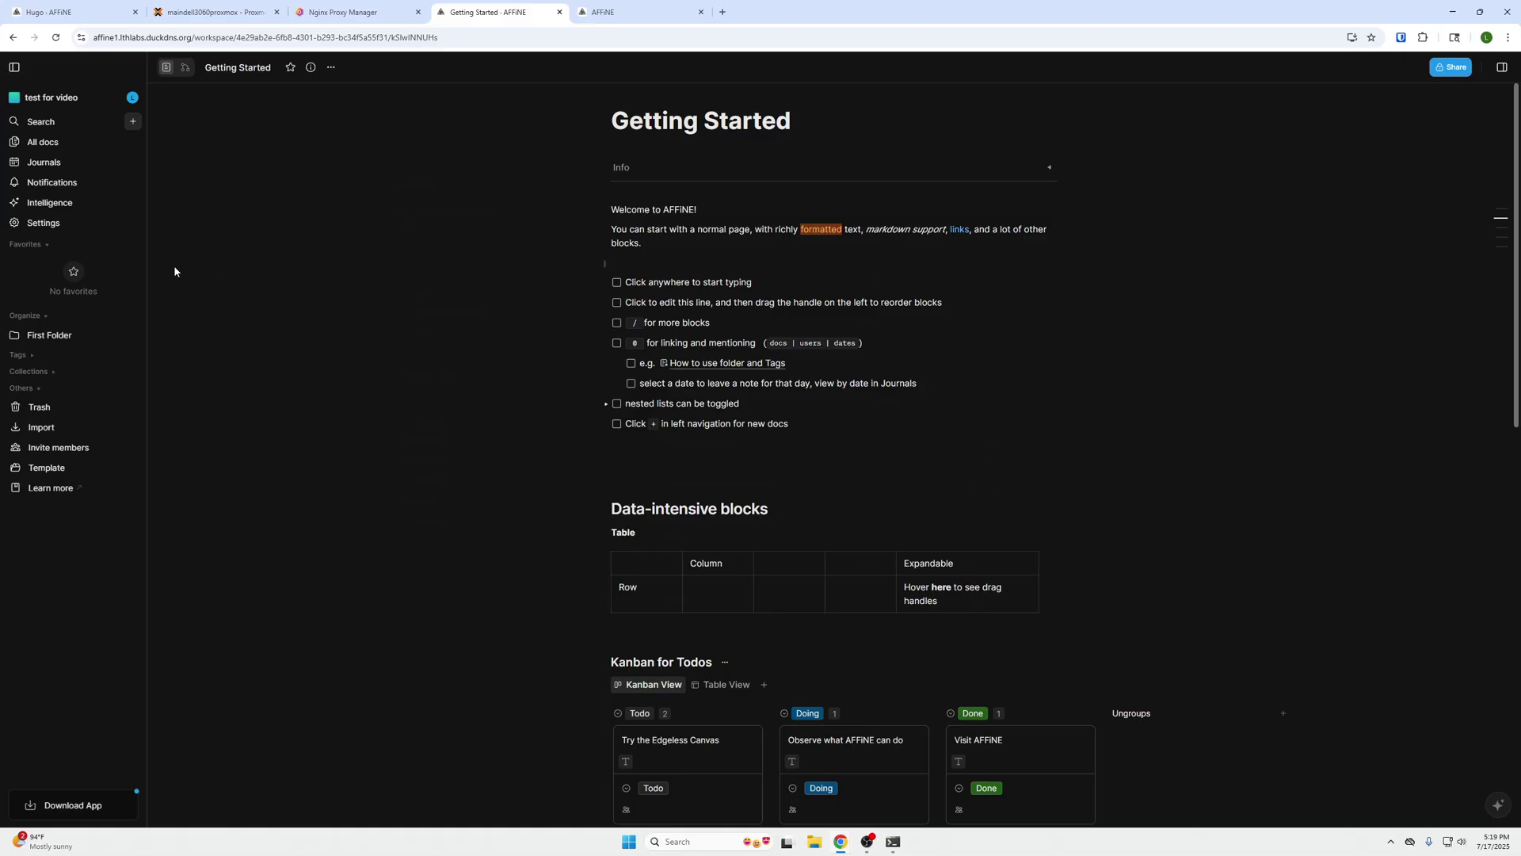
- Create a new doc inside First Folder titled 'Created a new document'
left_click(55, 341)
left_click(118, 336)
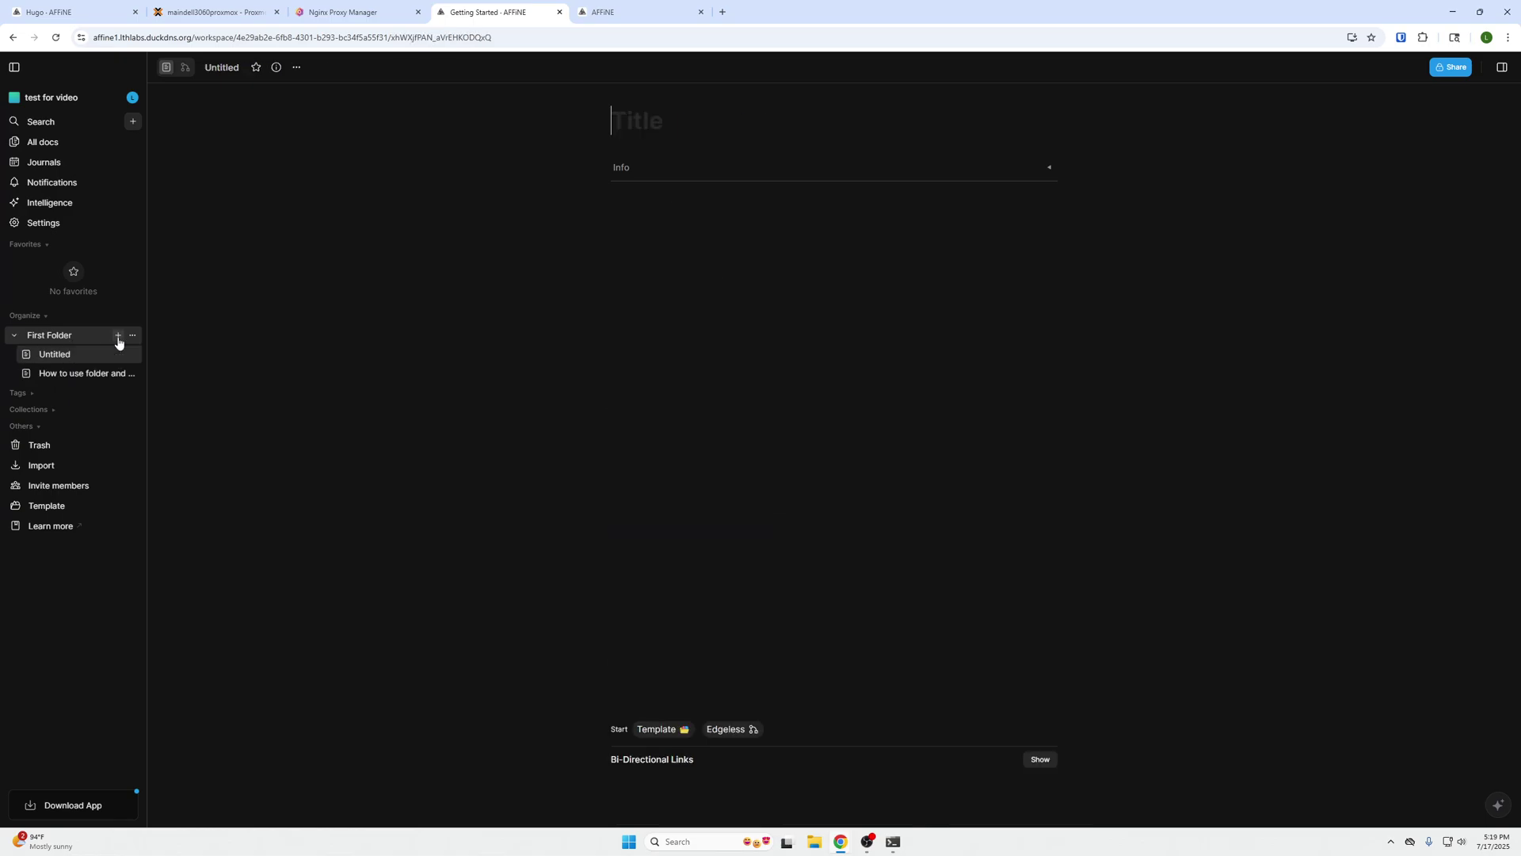
type("Create")
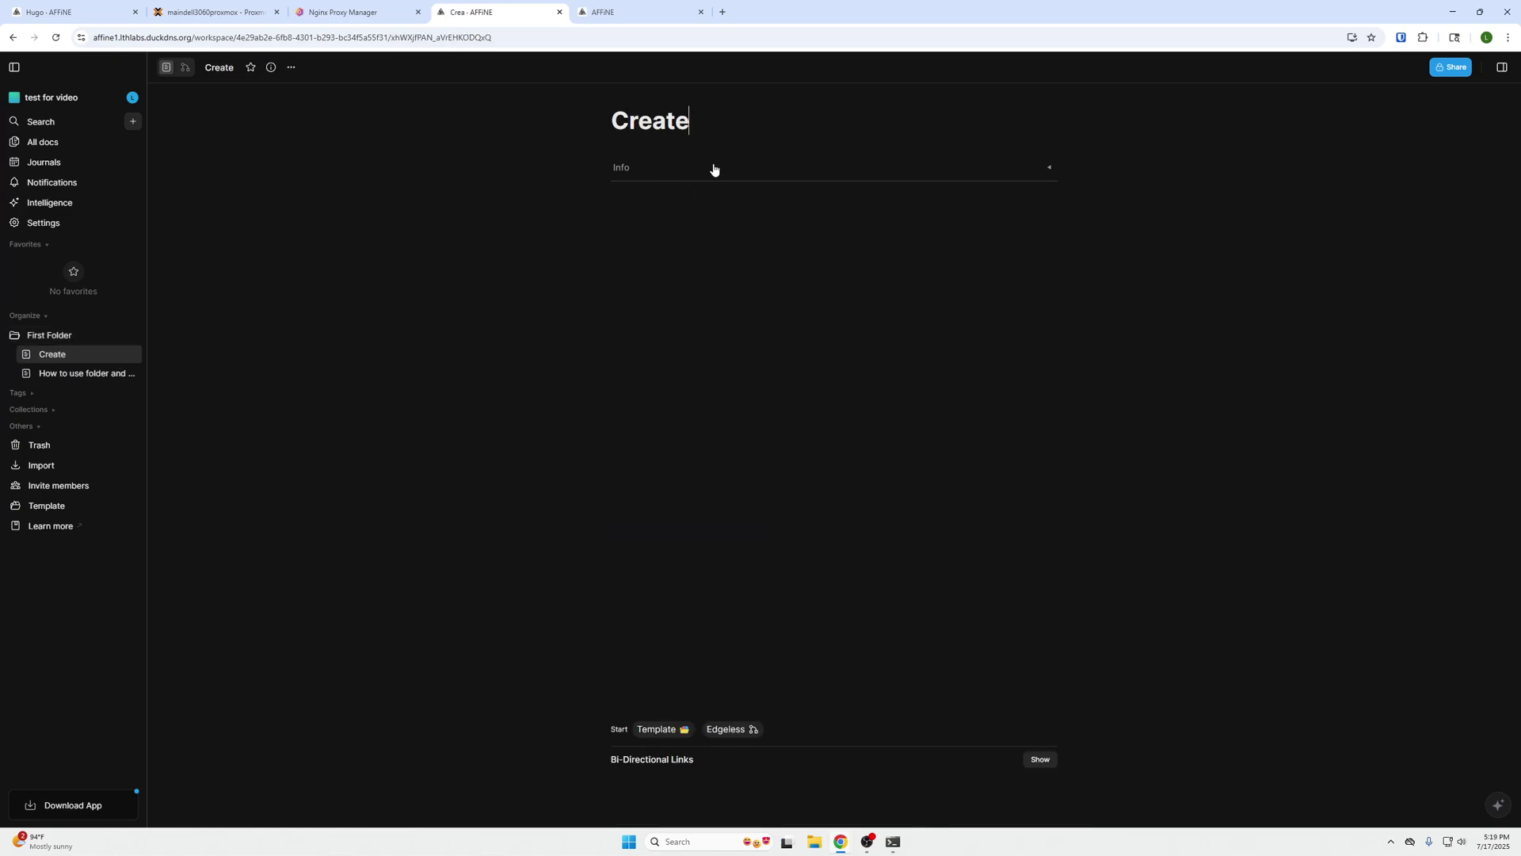
type("d a new document")
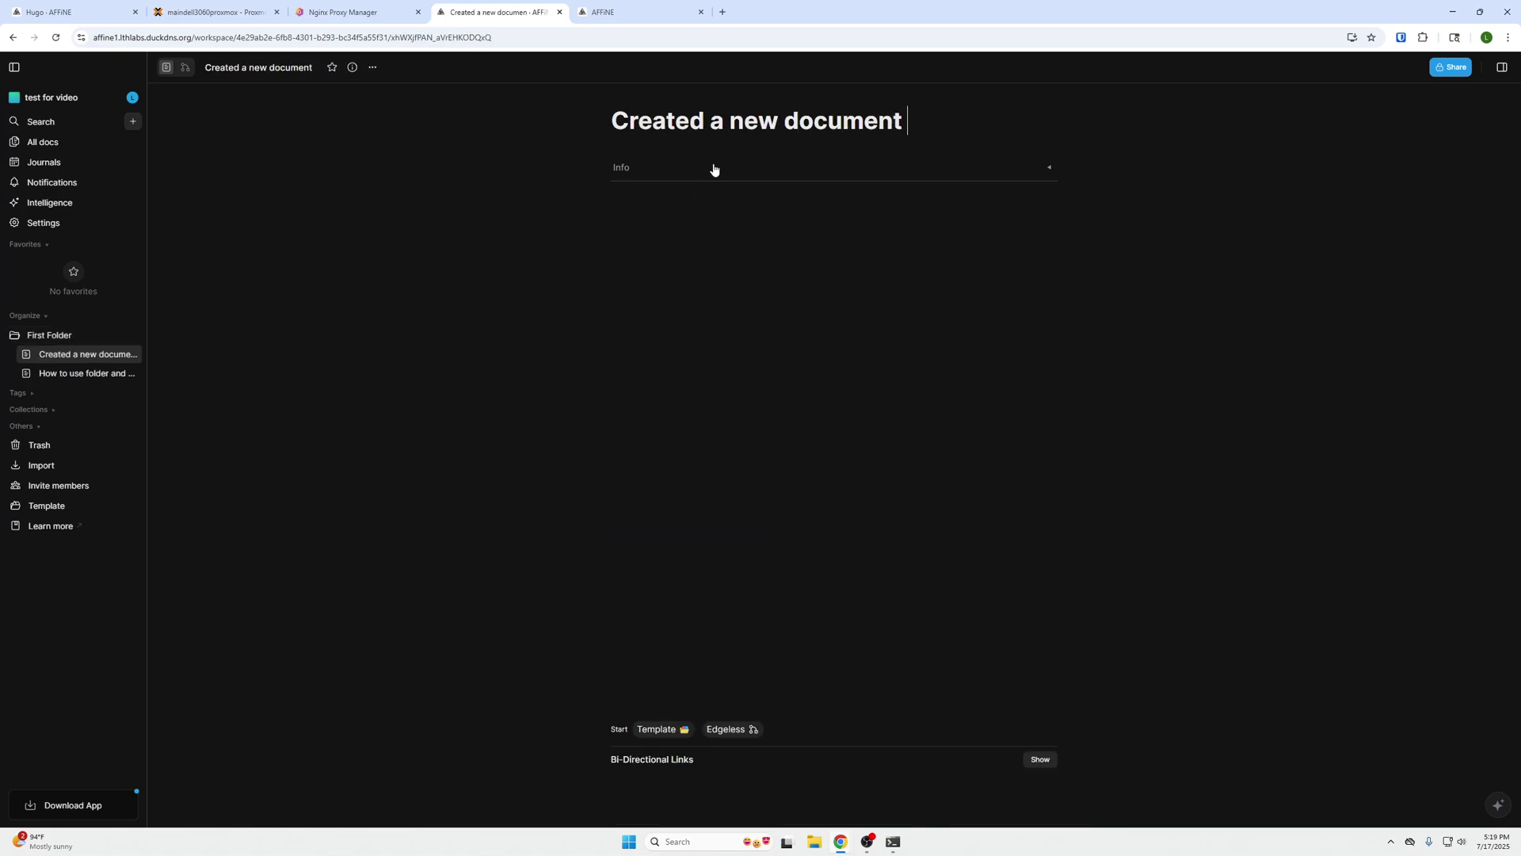
key("Return")
- Insert a divider line at the start of the doc body via the slash menu
type("/")
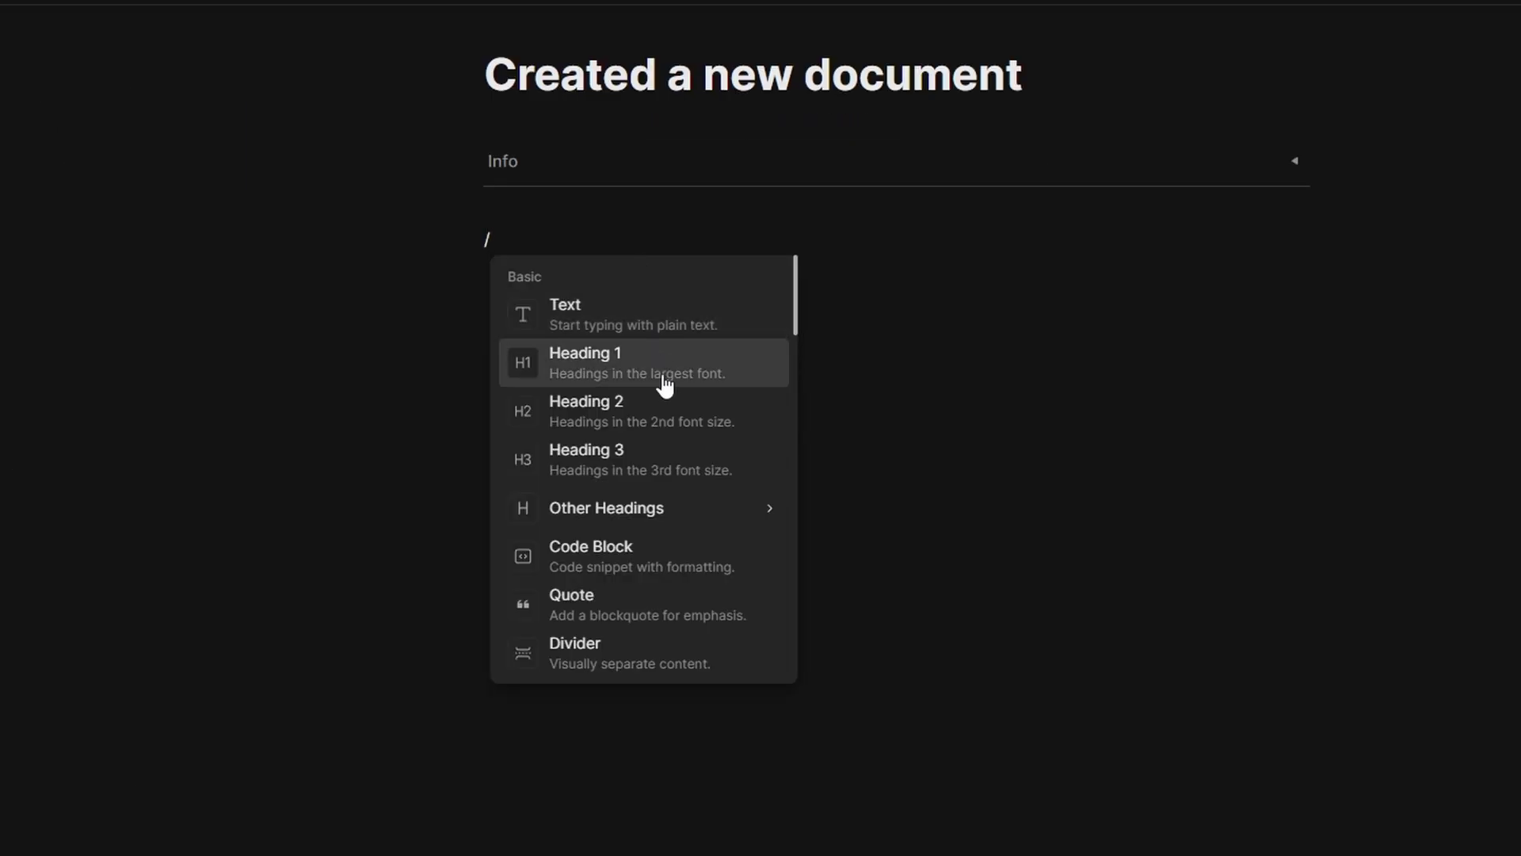
scroll(700, 315, "down", 3)
scroll(652, 438, "down", 10)
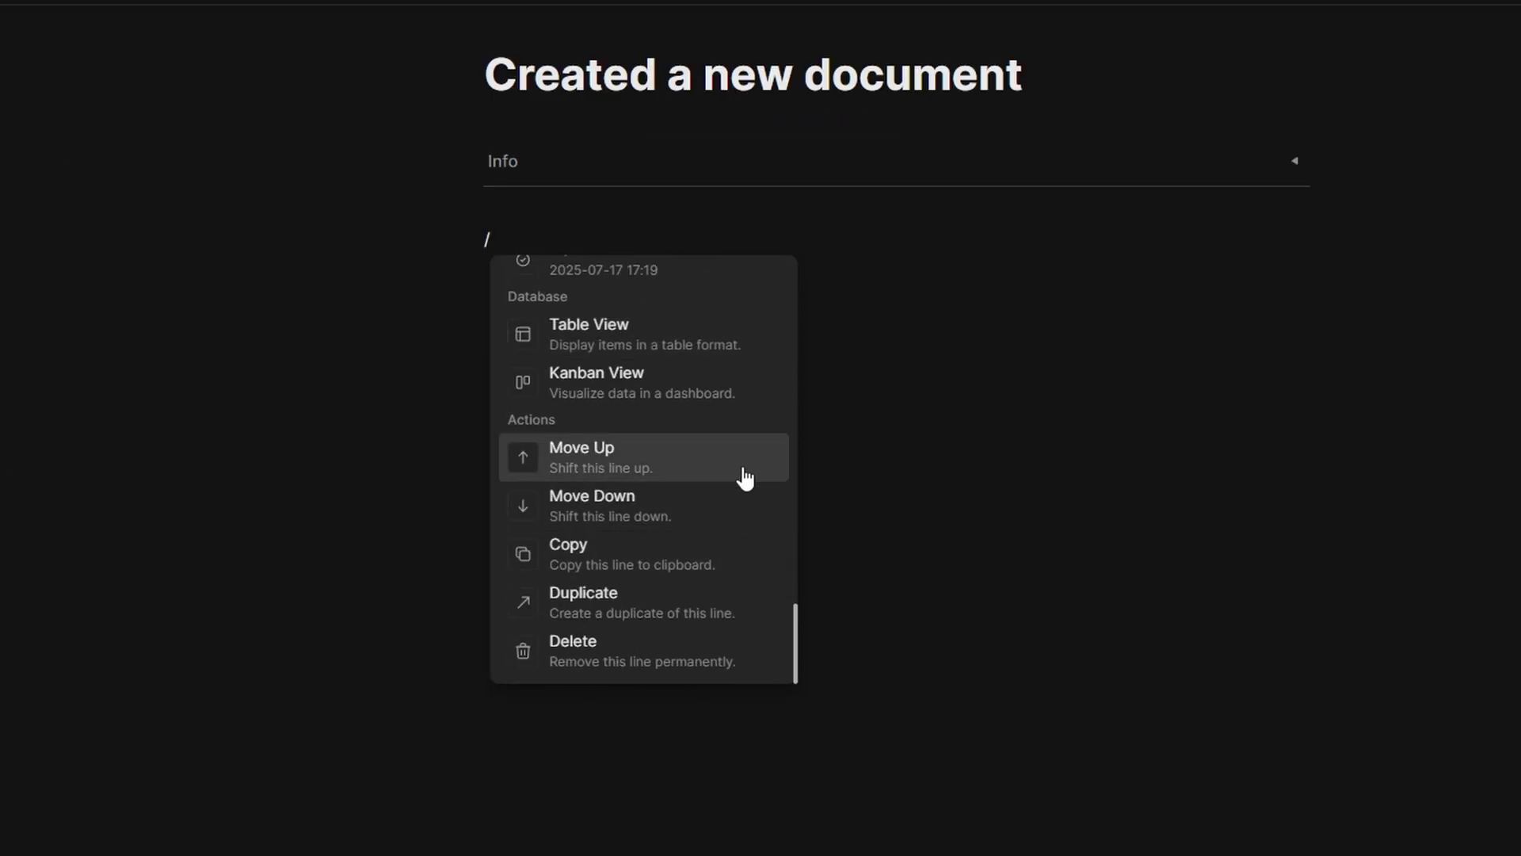
scroll(611, 492, "up", 12)
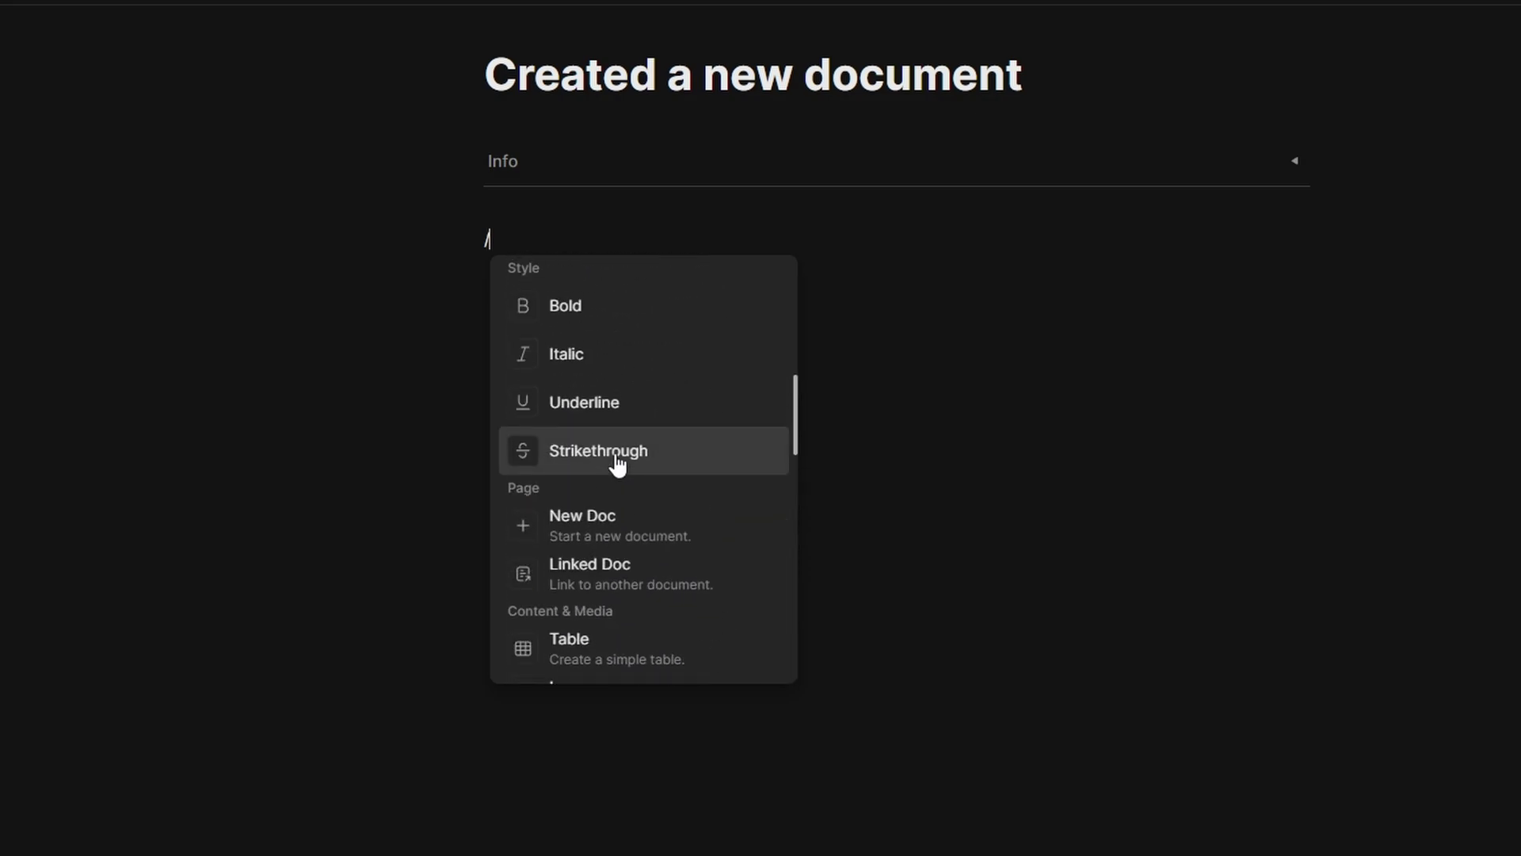
left_click(677, 547)
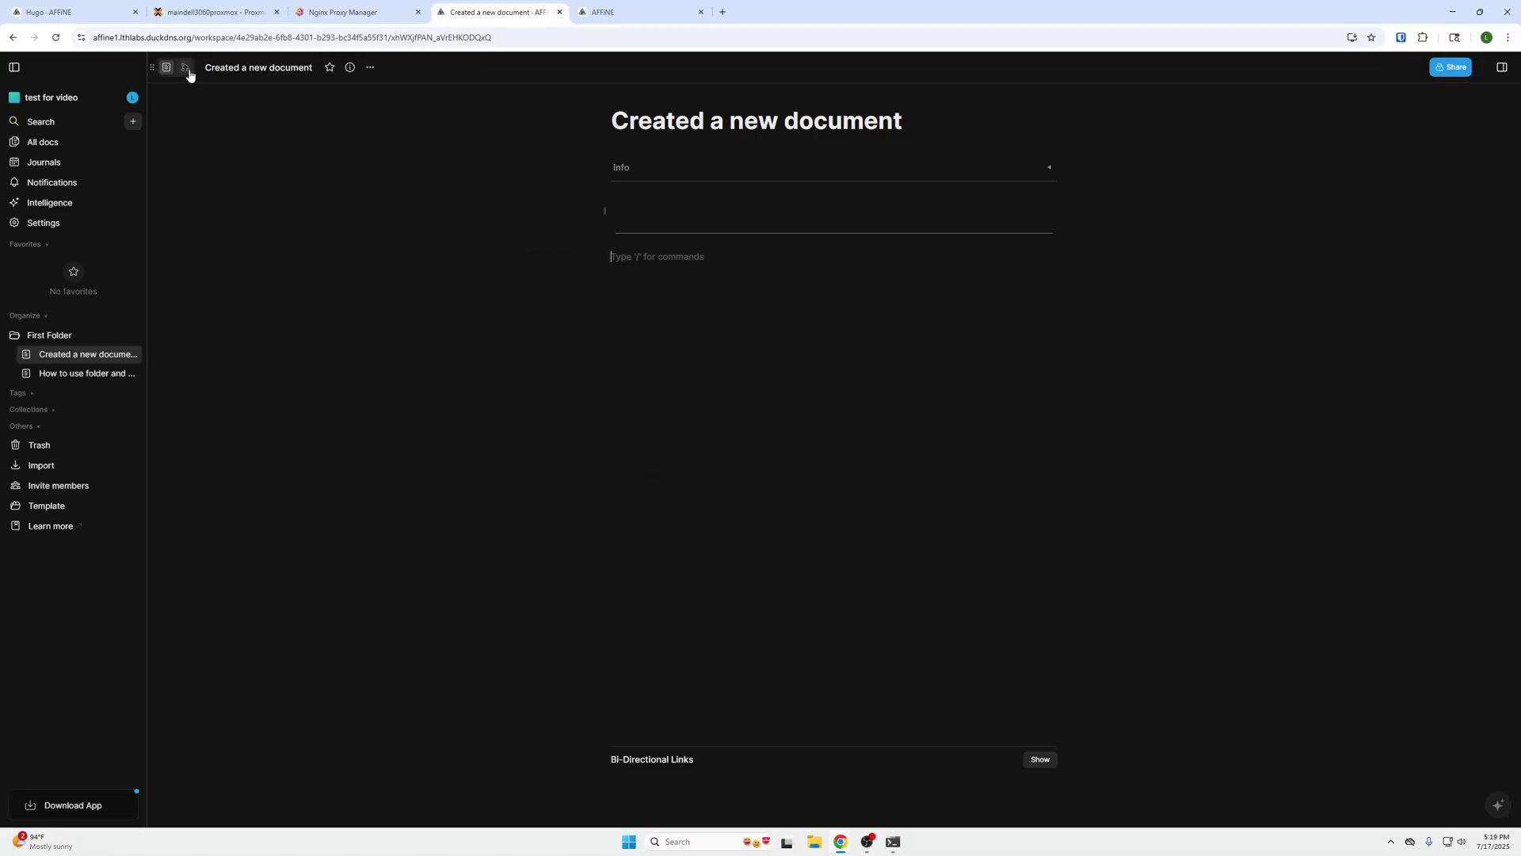
- In edgeless mode, draw a curved connector arrow out from the title note
left_click(187, 70)
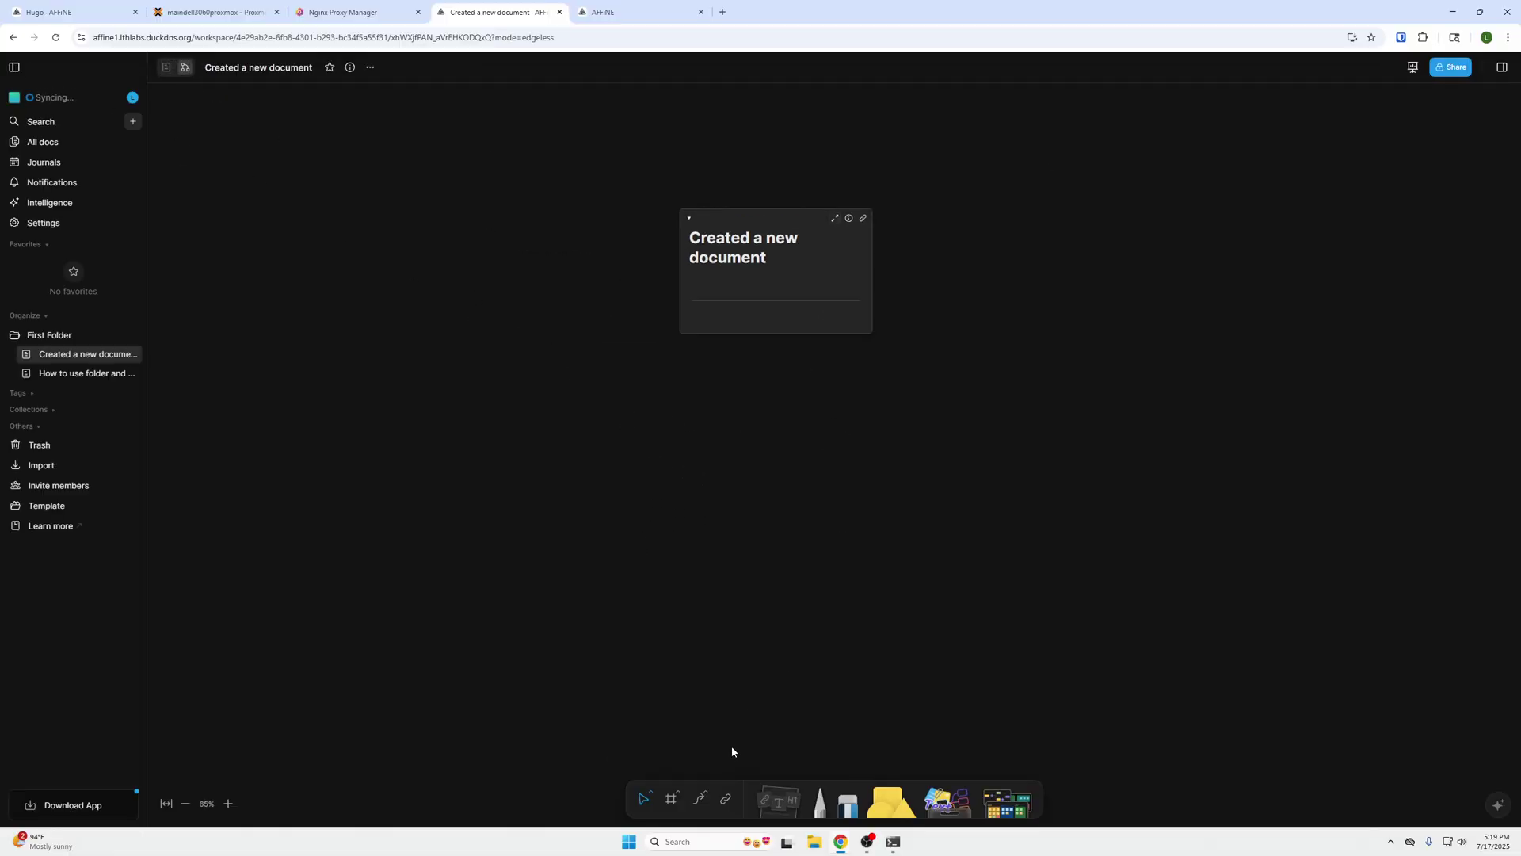
left_click(700, 800)
left_click_drag(876, 259, 1188, 340)
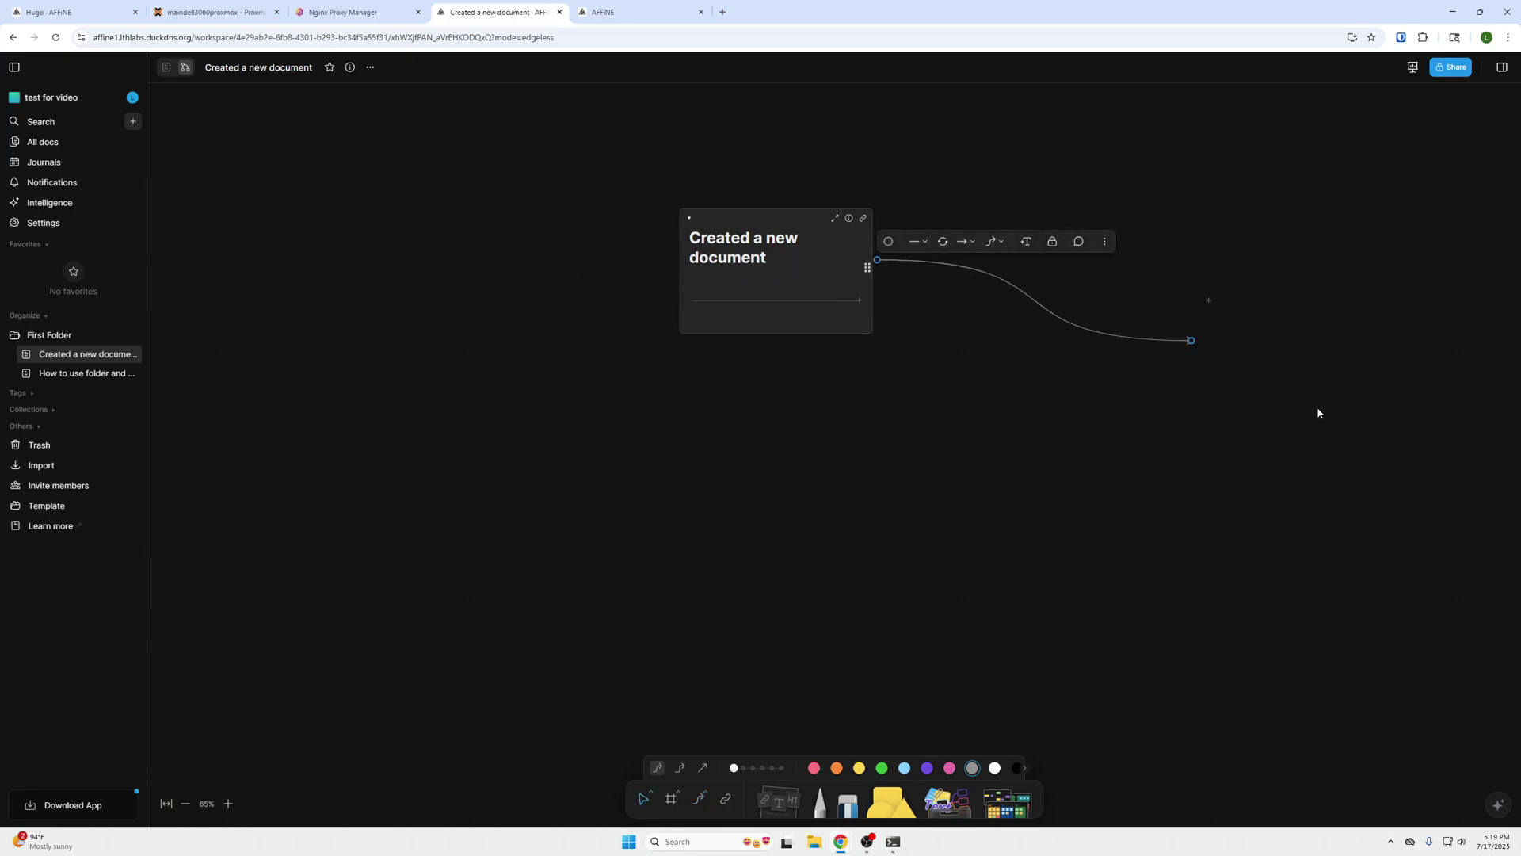
left_click_drag(1317, 410, 744, 472)
- Add a large yellow rounded rectangle at the arrow's end
key("s")
left_click_drag(580, 228, 1276, 697)
left_click_drag(1011, 501, 871, 388)
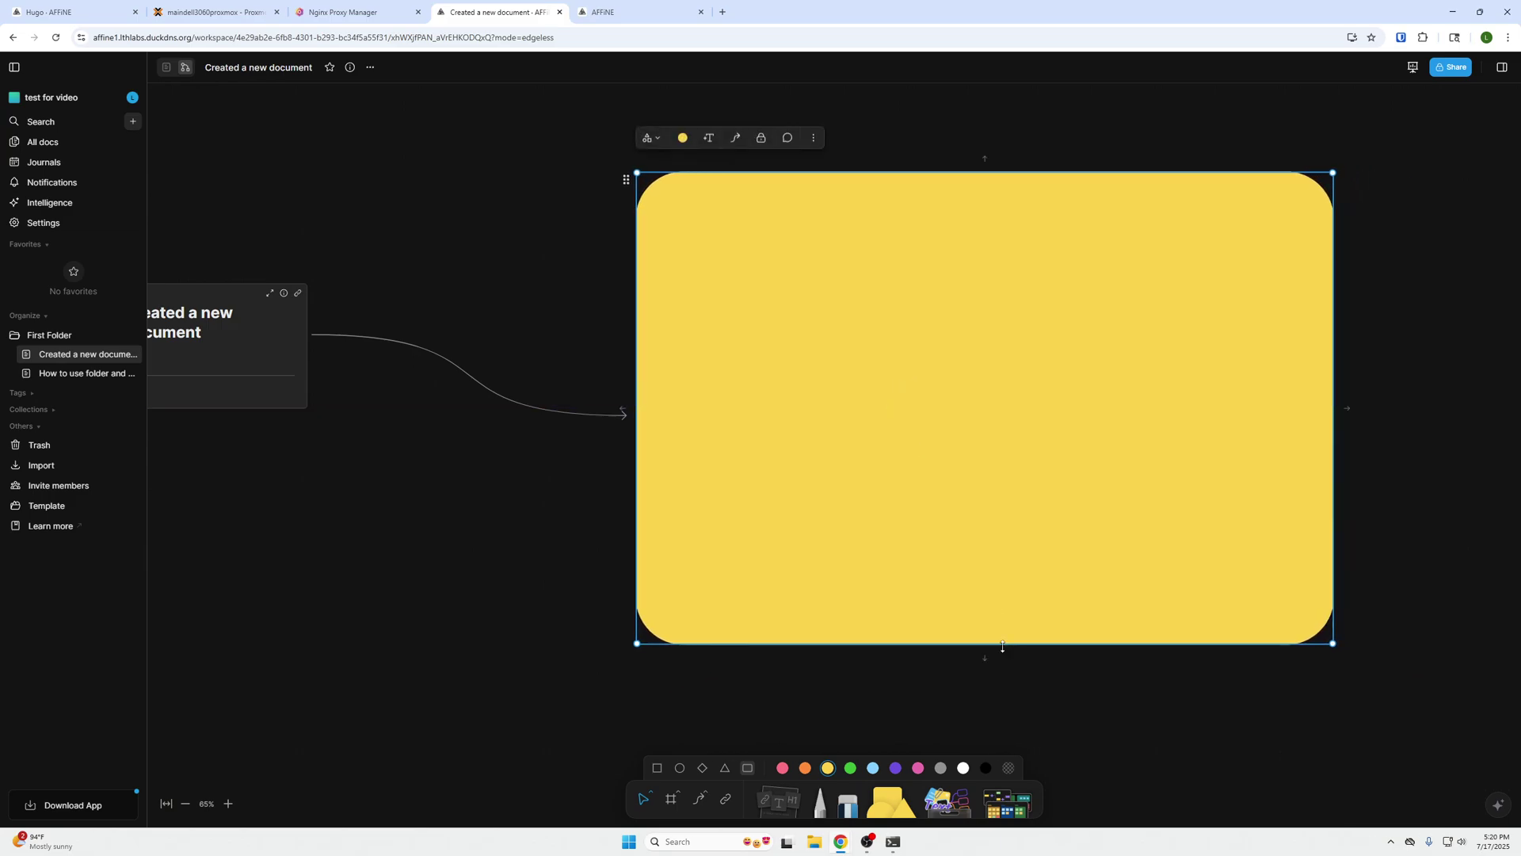
- Scribble two white wavy lines on the yellow rectangle with the pen
left_click(820, 802)
mouse_move(850, 268)
left_mouse_down()
mouse_move(893, 373)
mouse_move(778, 535)
left_mouse_up()
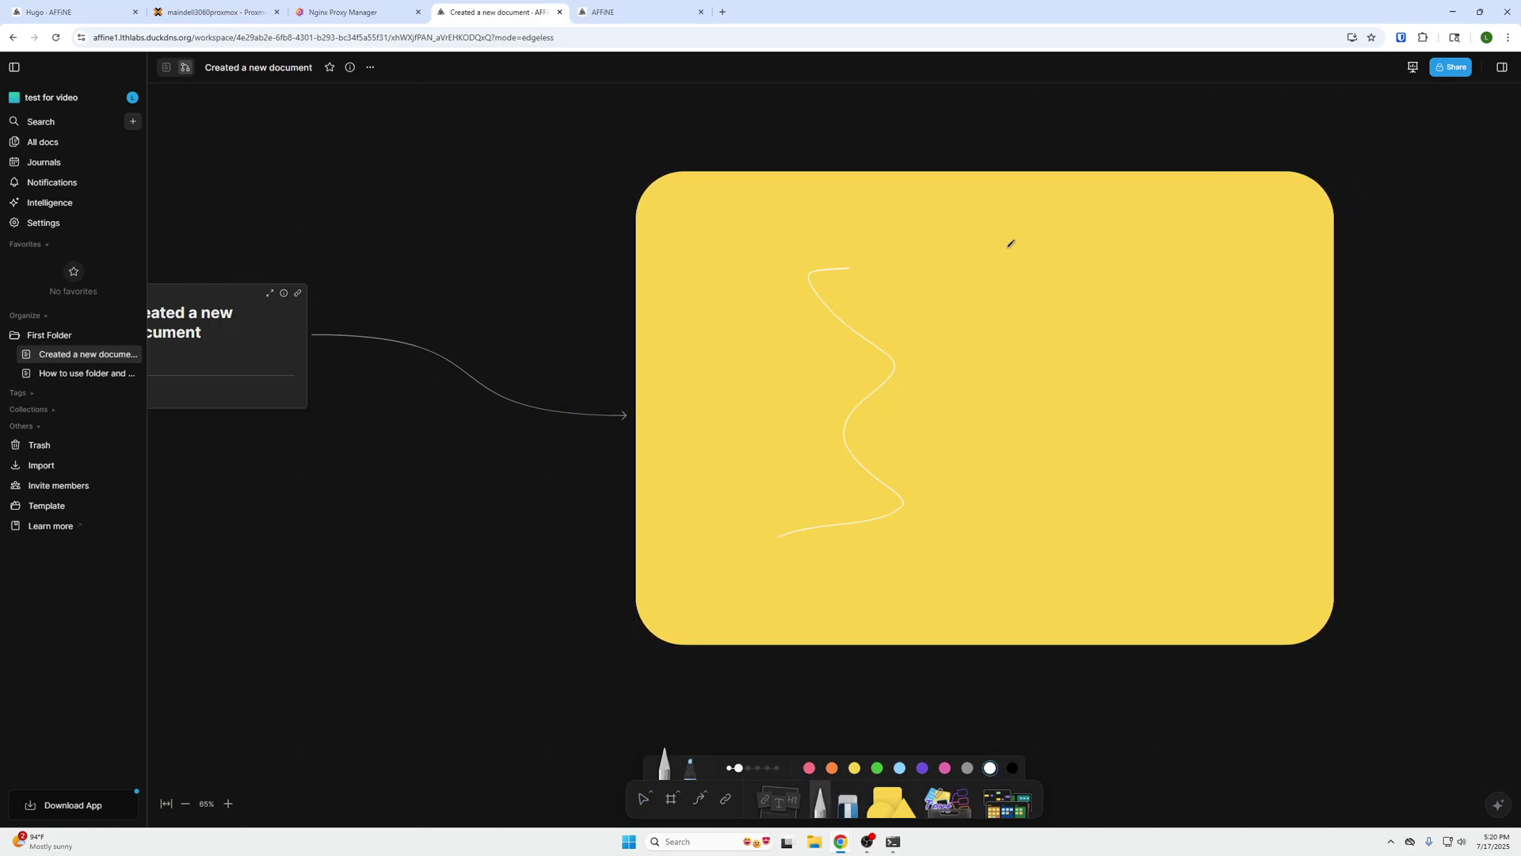
left_click_drag(1007, 239, 989, 473)
scroll(880, 479, "down", 2)
scroll(703, 413, "down", 1)
scroll(703, 414, "down", 5)
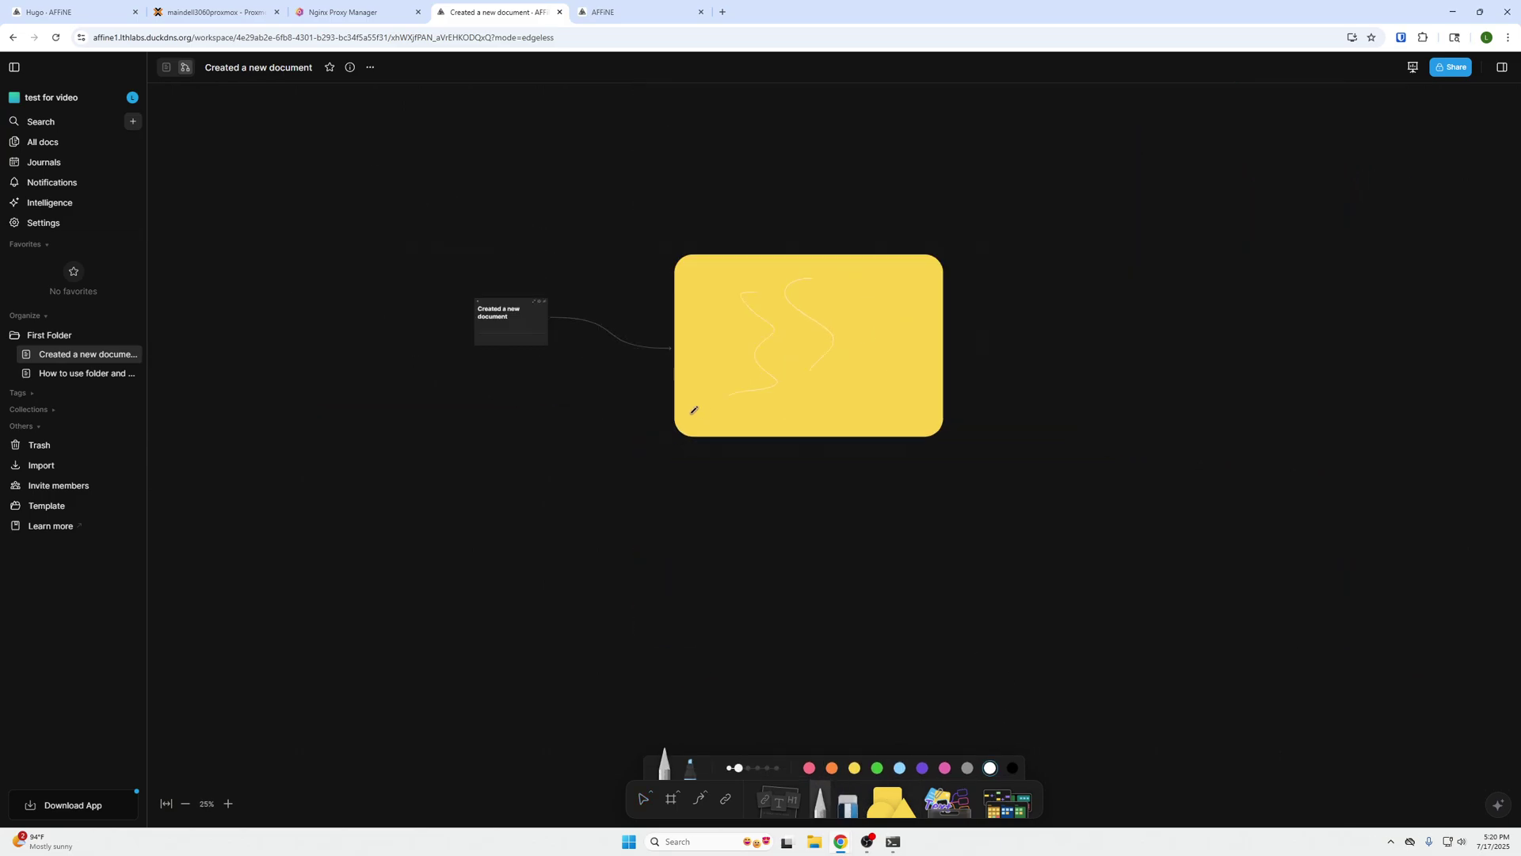
scroll(330, 221, "left", 2)
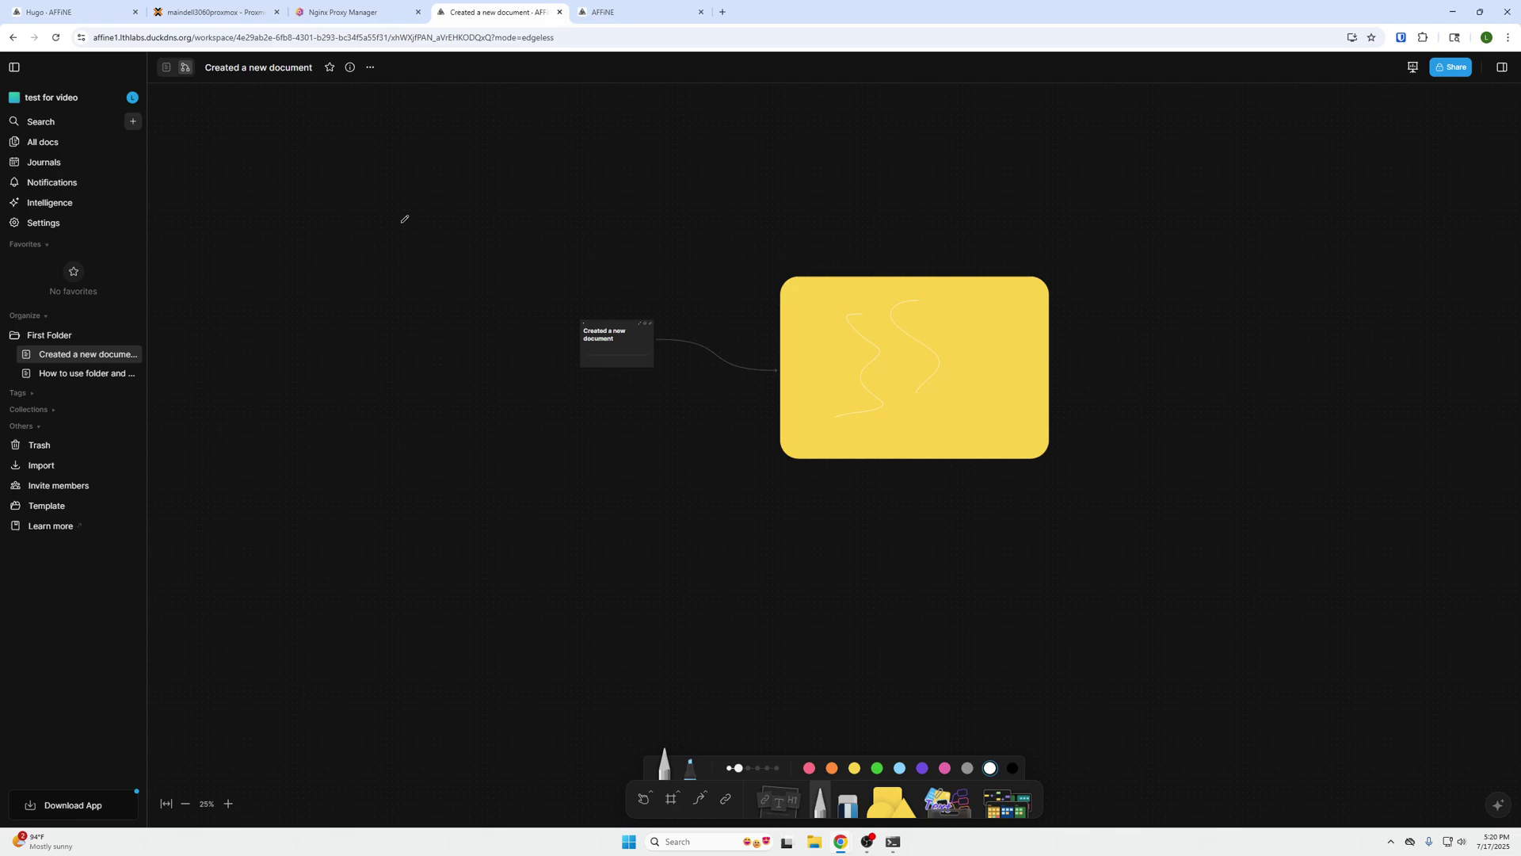
- Switch 'Created a new document' from edgeless back to page mode
left_click(167, 71)
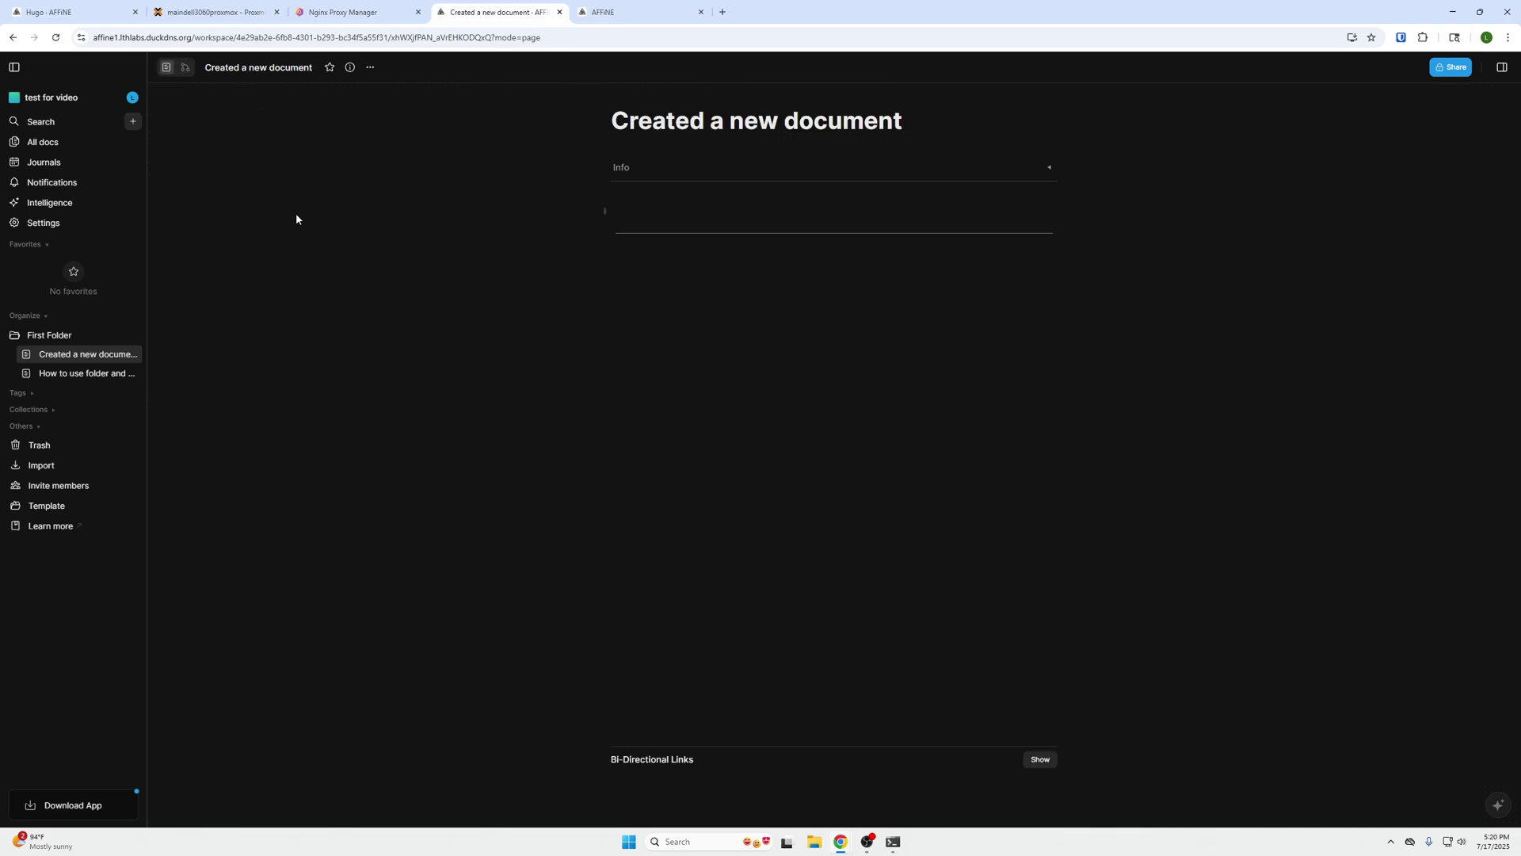